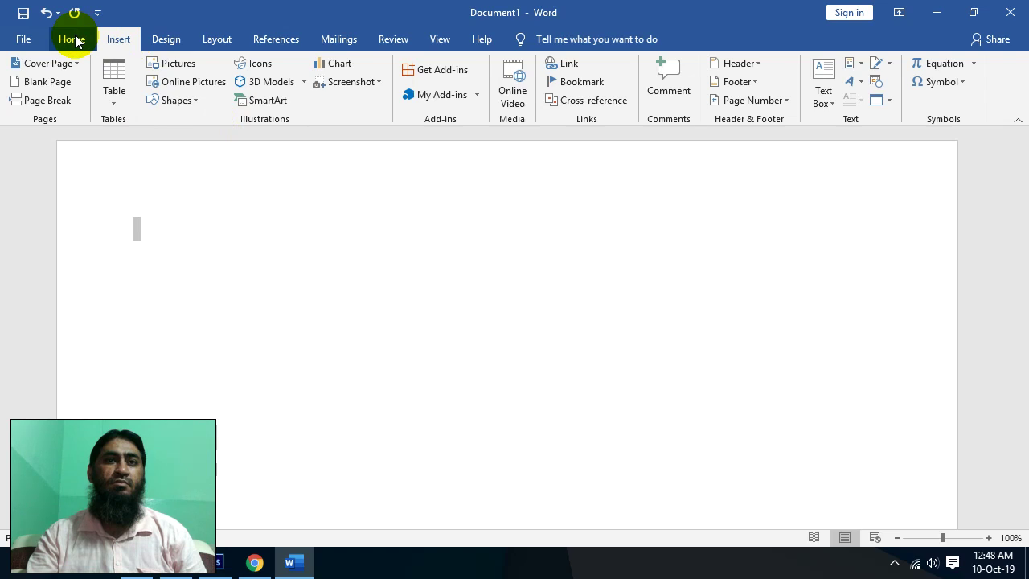
Step: Open the SmartArt graphic chooser and examine the layouts offered in its different categories
{"action": "left_click", "coordinate": [263, 100]}
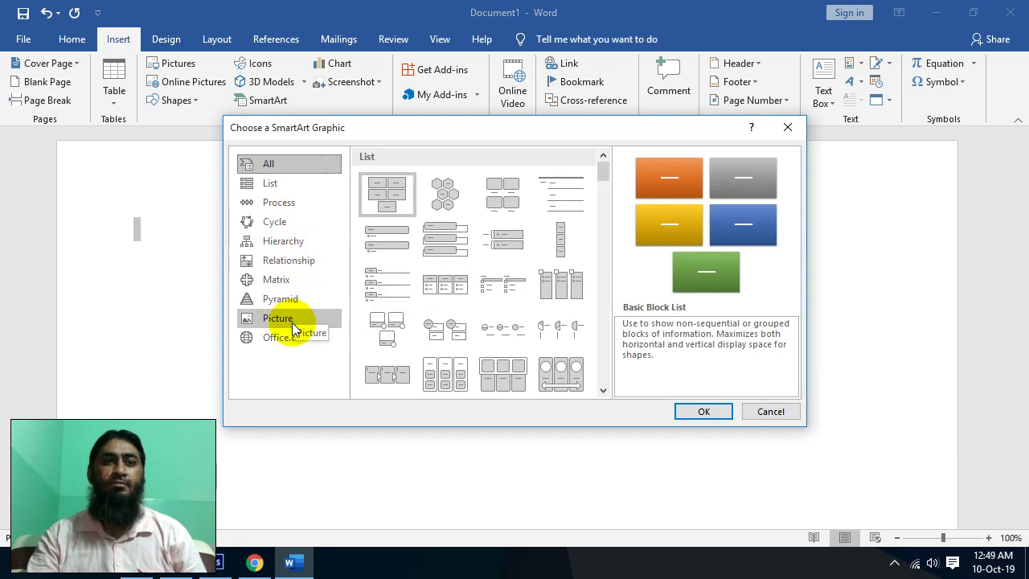
{"action": "left_click", "coordinate": [301, 204]}
{"action": "left_click", "coordinate": [296, 188]}
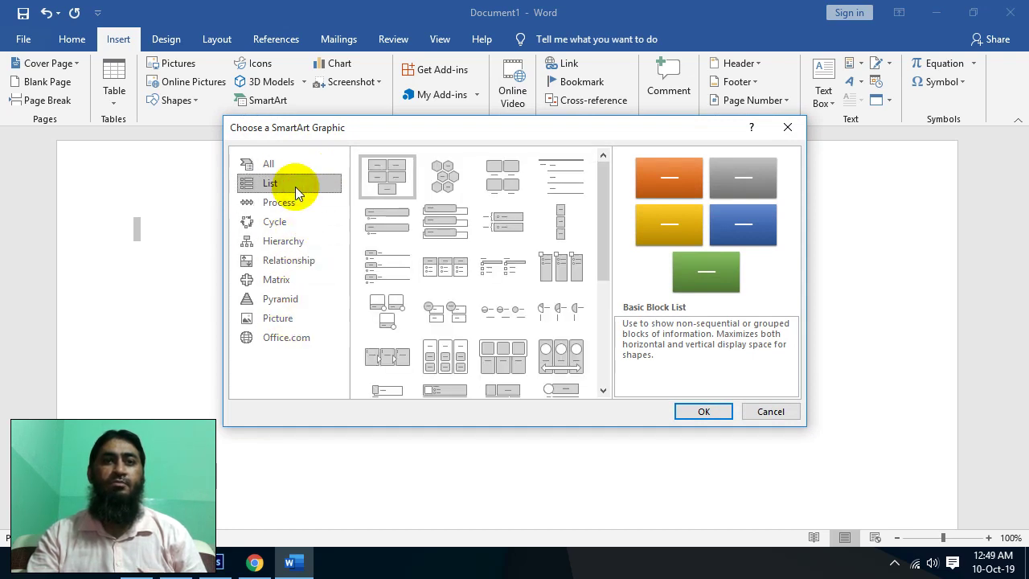
{"action": "left_click", "coordinate": [299, 219]}
{"action": "left_click", "coordinate": [299, 241]}
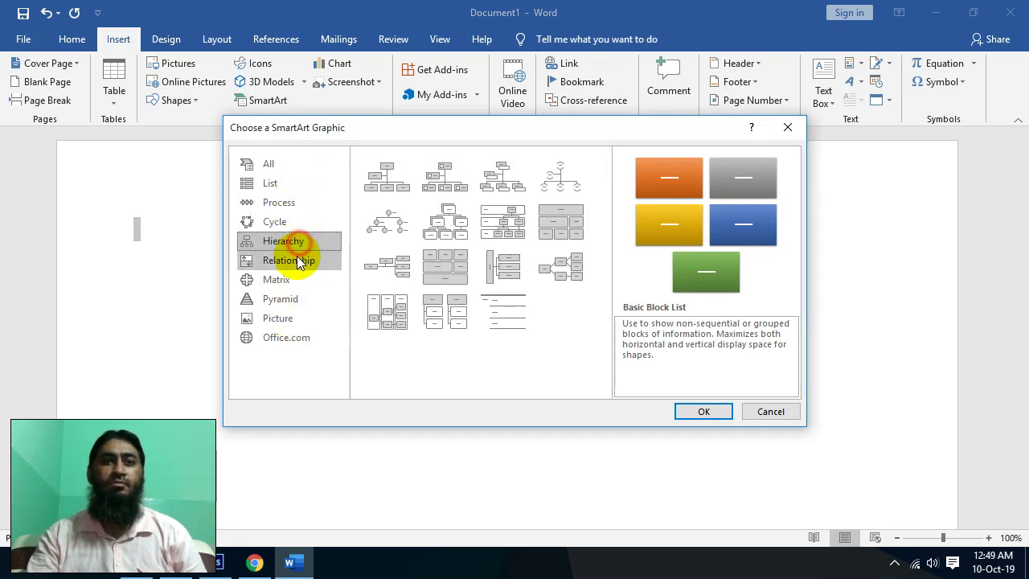
{"action": "left_click", "coordinate": [299, 261]}
{"action": "left_click", "coordinate": [279, 318]}
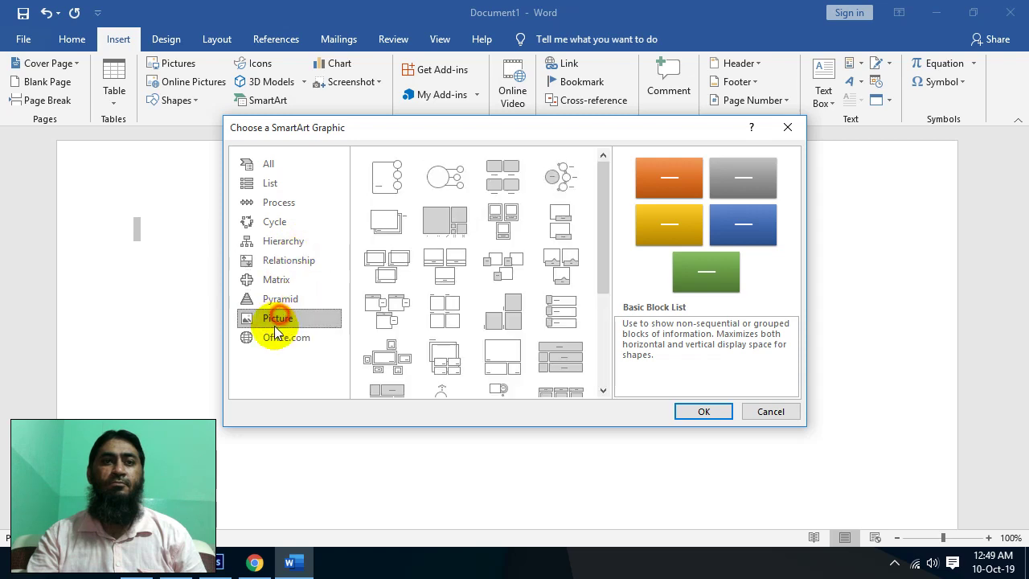
{"action": "left_click", "coordinate": [273, 338]}
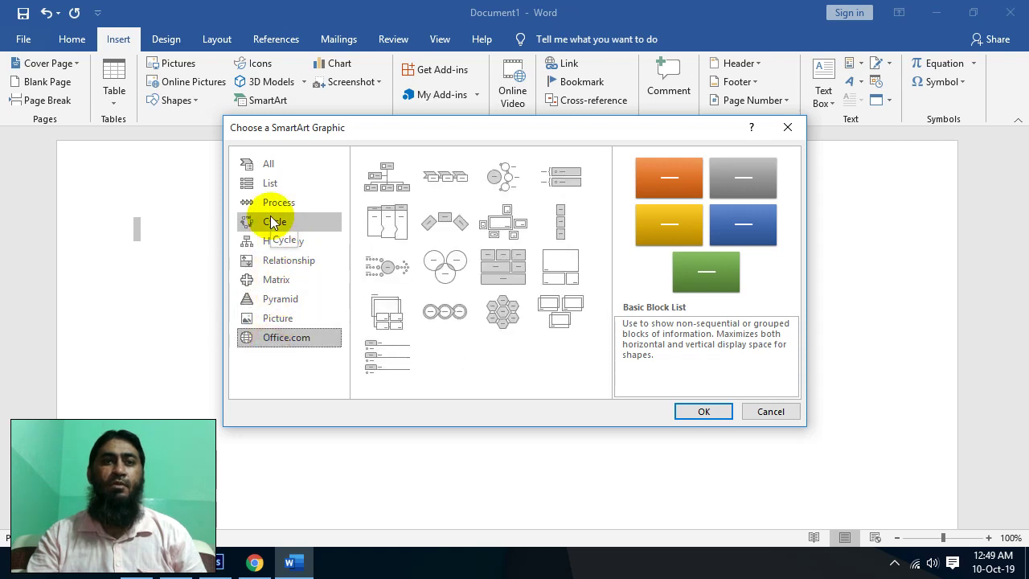
{"action": "left_click", "coordinate": [280, 298]}
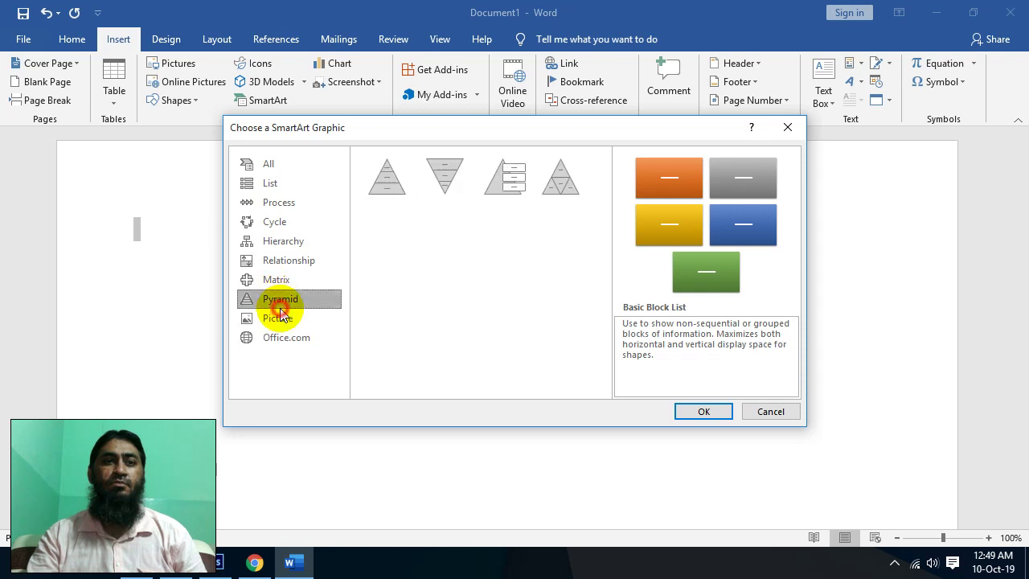
Step: Insert the first Hierarchy SmartArt layout, an organization chart with a top box, an assistant box and three lower boxes
{"action": "left_click", "coordinate": [269, 184]}
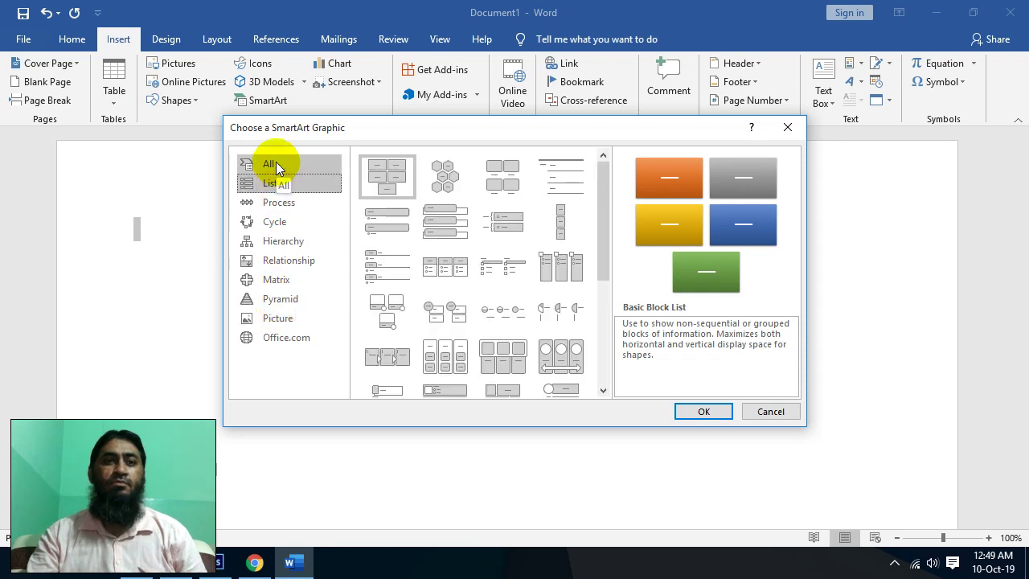
{"action": "left_click", "coordinate": [282, 205]}
{"action": "left_click", "coordinate": [283, 224]}
{"action": "left_click", "coordinate": [286, 241]}
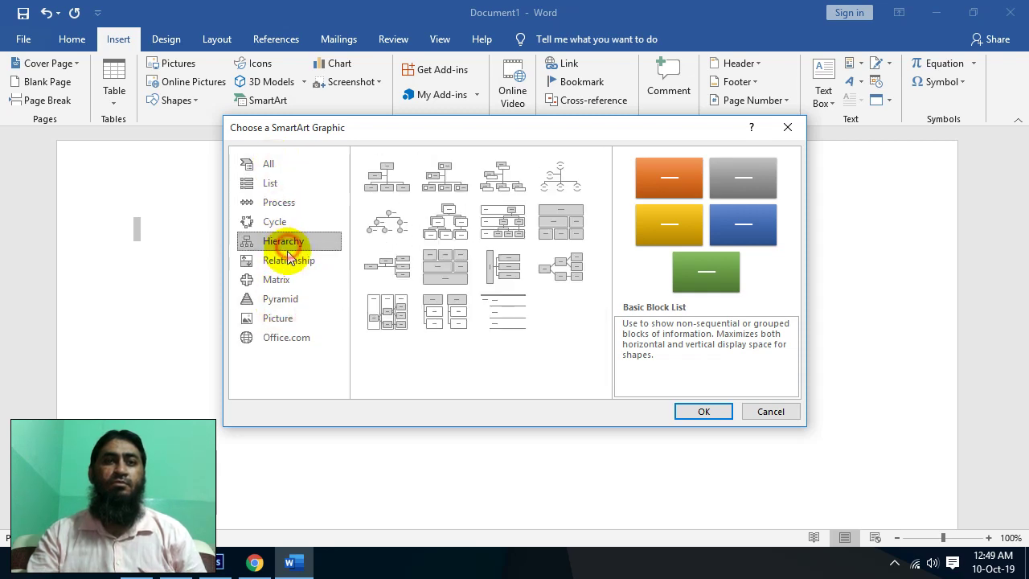
{"action": "double_click", "coordinate": [375, 190]}
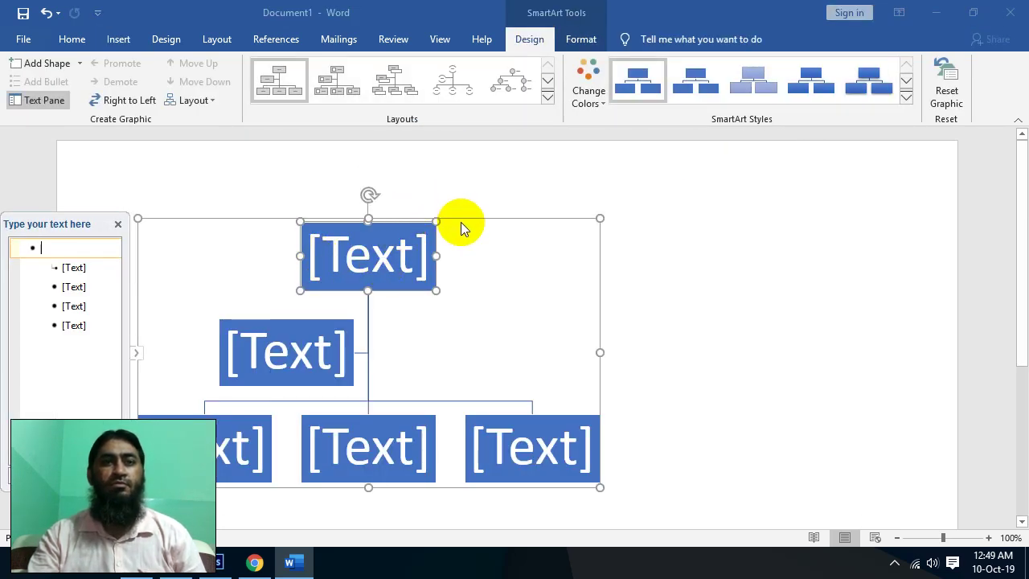
Step: Set the whole chart's text wrapping to Behind Text and move it to the upper centre of the page
{"action": "left_click", "coordinate": [463, 222]}
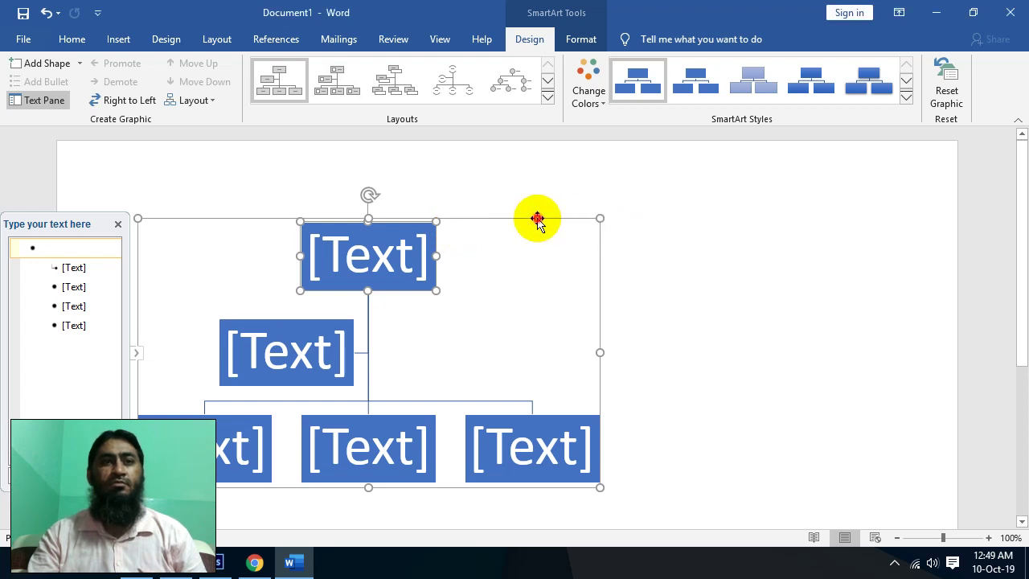
{"action": "left_click", "coordinate": [537, 219]}
{"action": "left_click", "coordinate": [582, 39]}
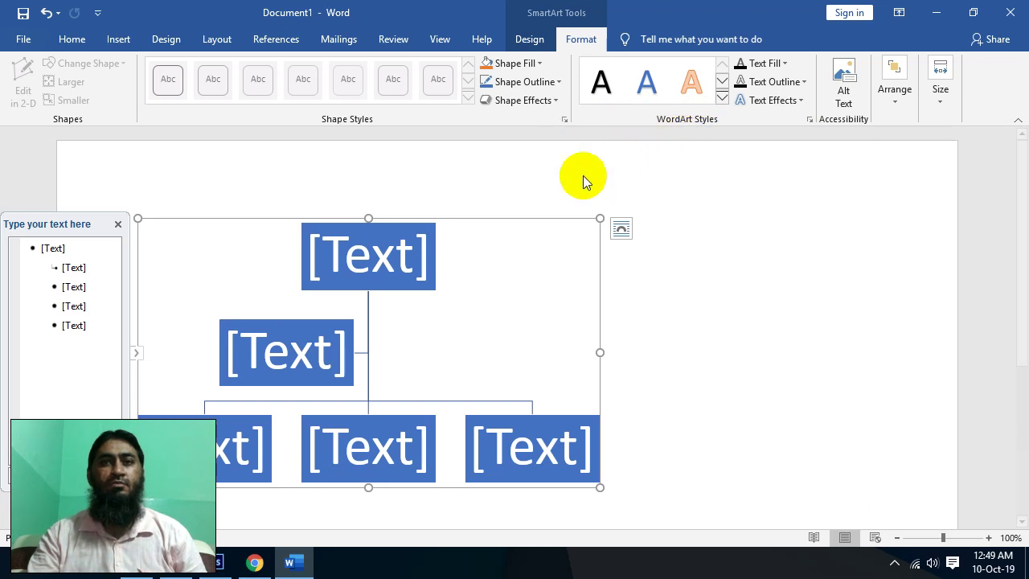
{"action": "right_click", "coordinate": [522, 218]}
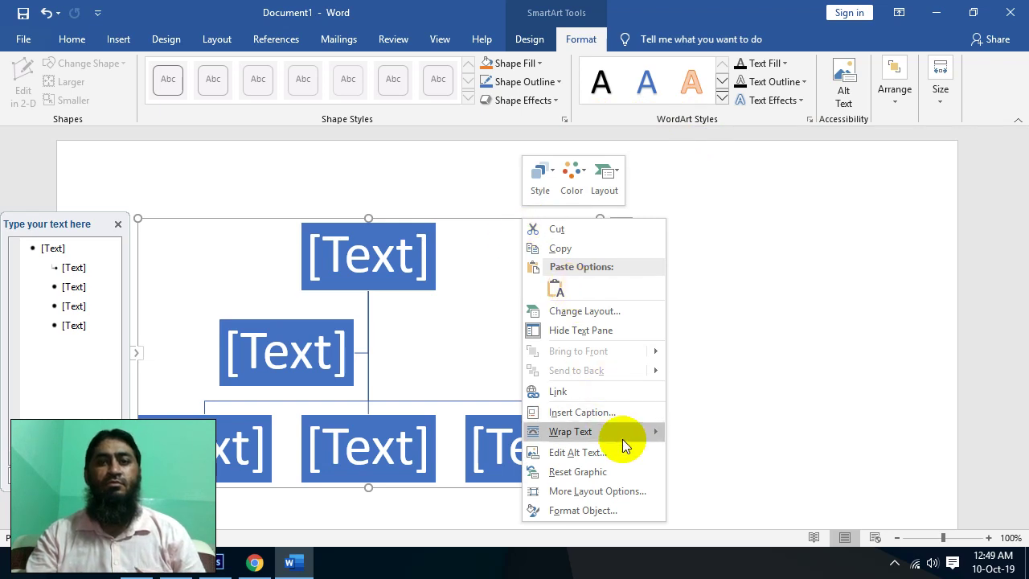
{"action": "mouse_move", "coordinate": [623, 439]}
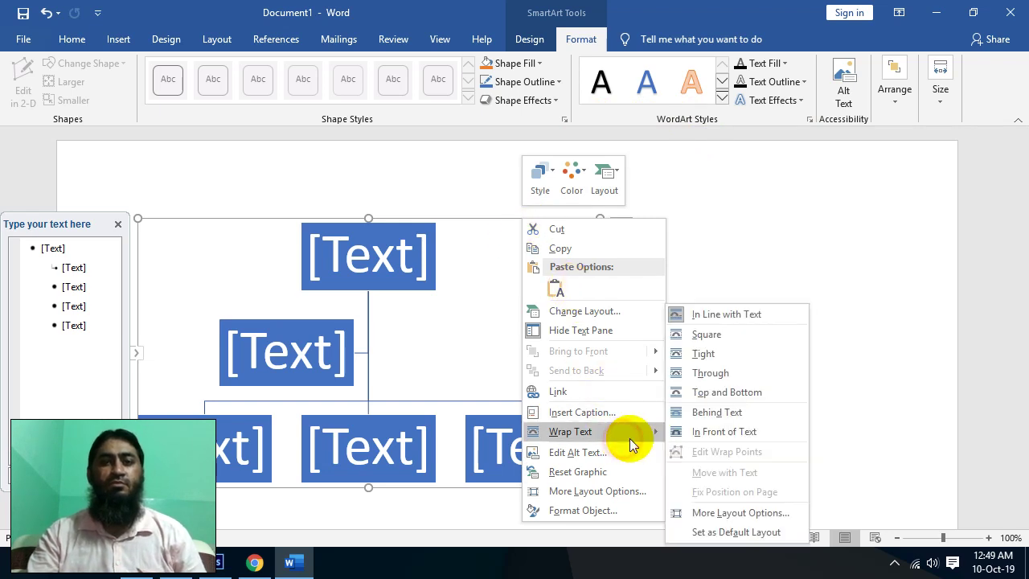
{"action": "left_click", "coordinate": [733, 412]}
{"action": "left_click_drag", "start_coordinate": [473, 219], "coordinate": [614, 178]}
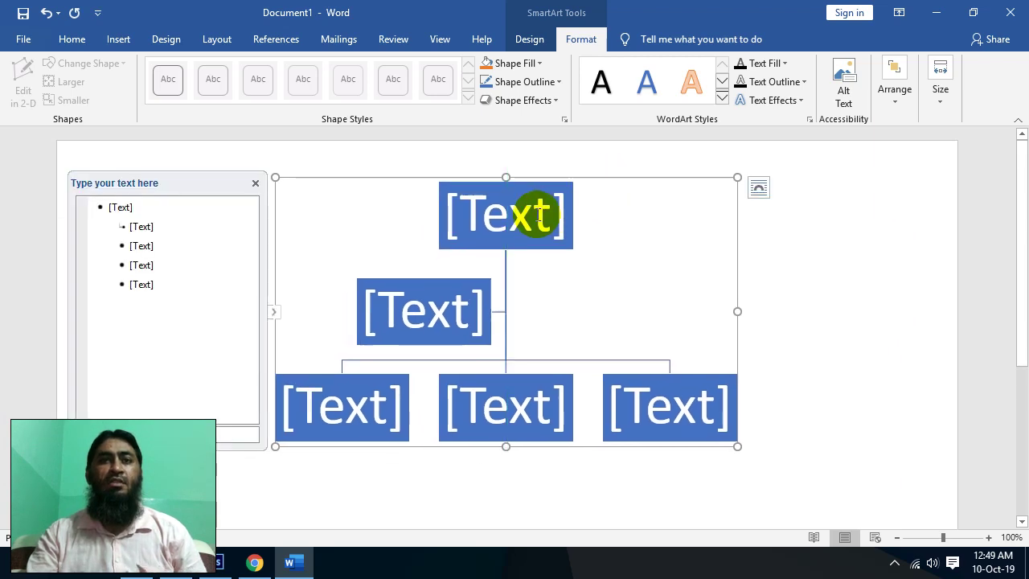
Step: Label the top box of the chart SUNDRY CREDITORS
{"action": "left_click", "coordinate": [532, 214]}
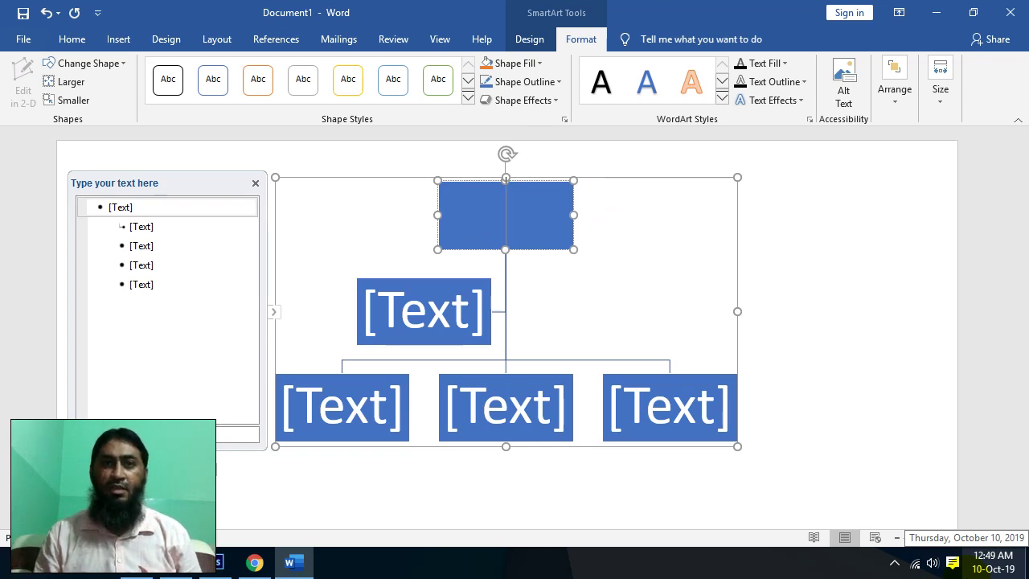
{"action": "type", "text": "S"}
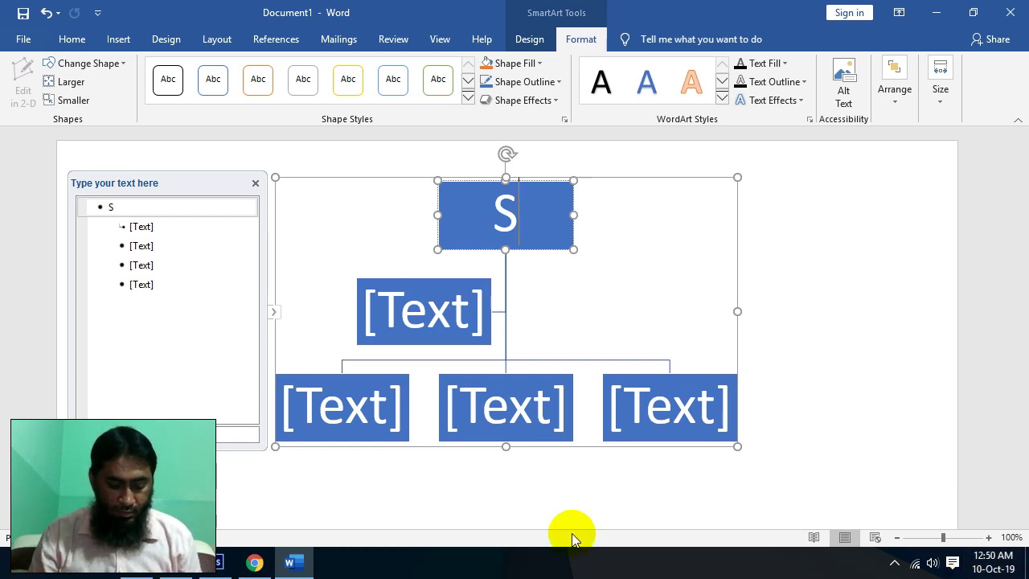
{"action": "type", "text": "UNDR"}
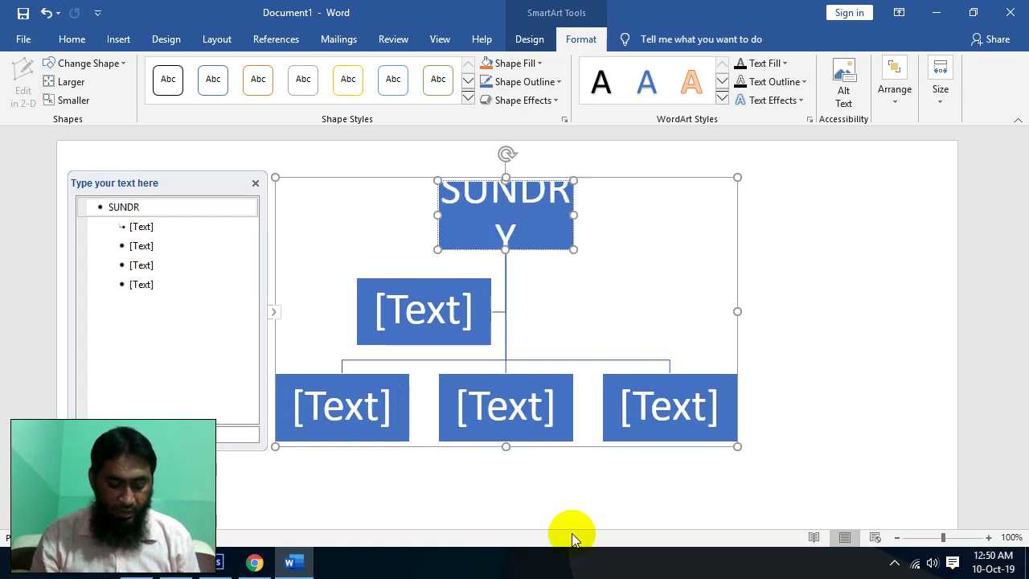
{"action": "type", "text": "Y CR"}
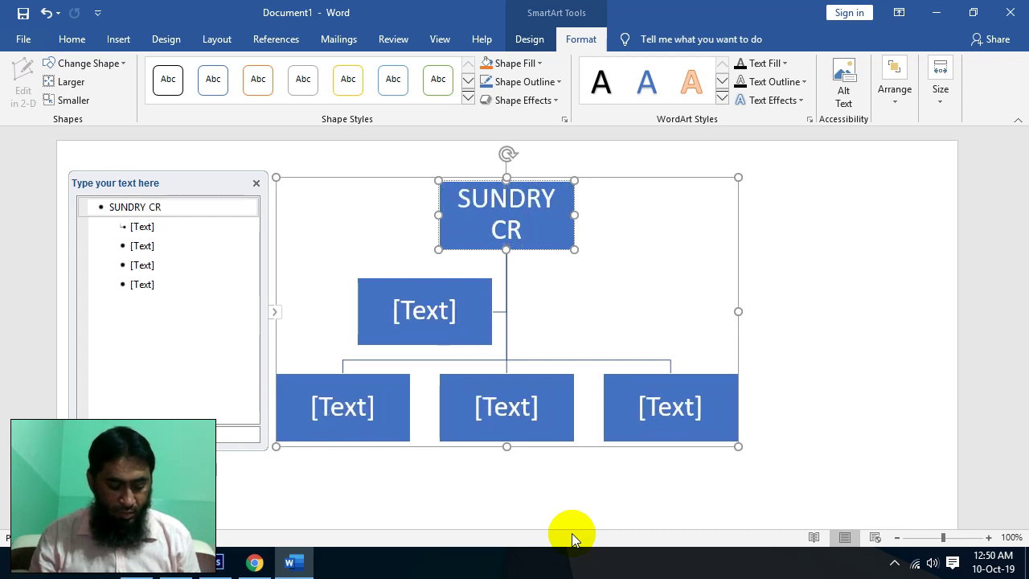
{"action": "type", "text": "EDITOR"}
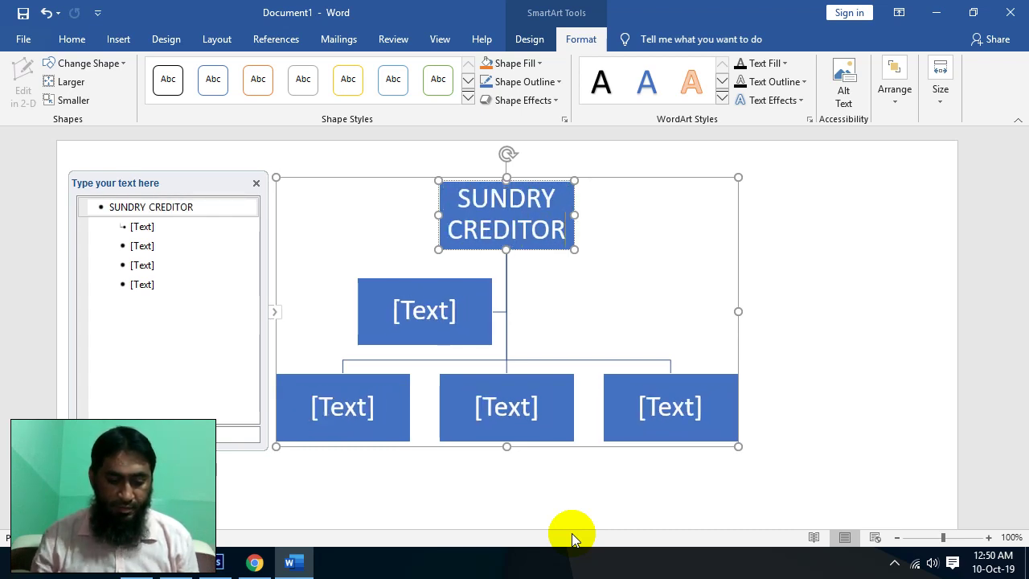
{"action": "type", "text": "S"}
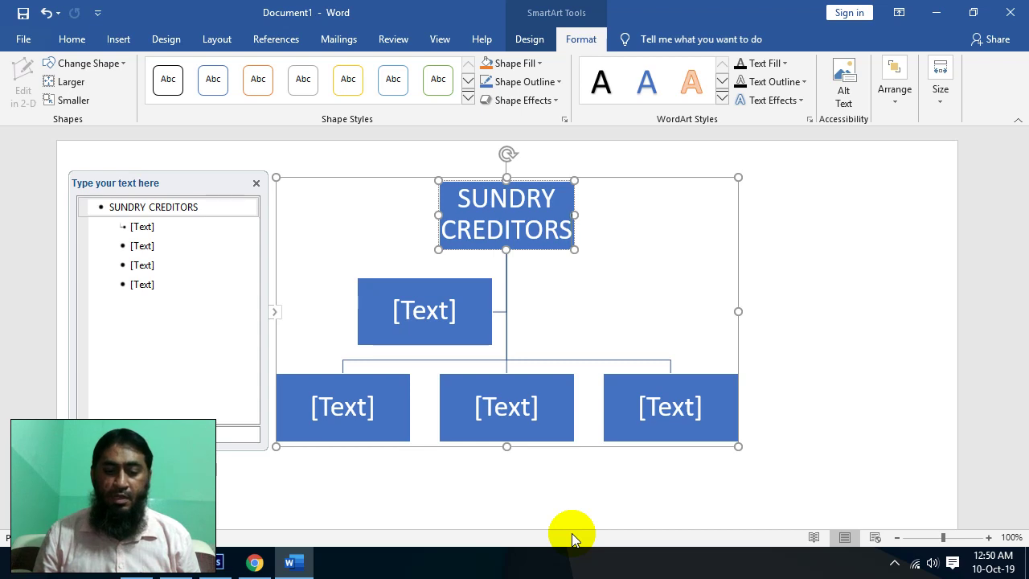
{"action": "key", "text": "BackSpace"}
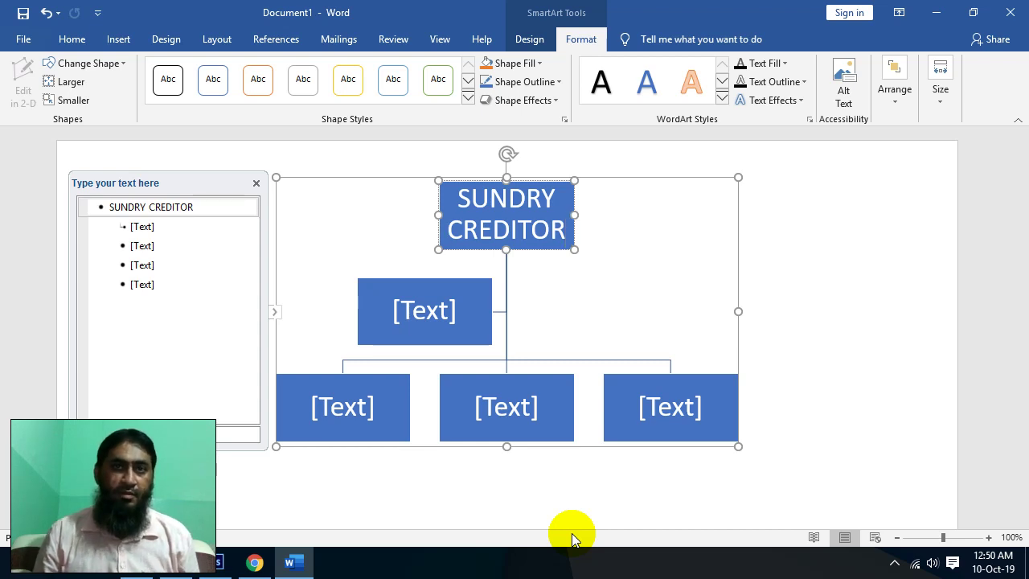
{"action": "type", "text": "S"}
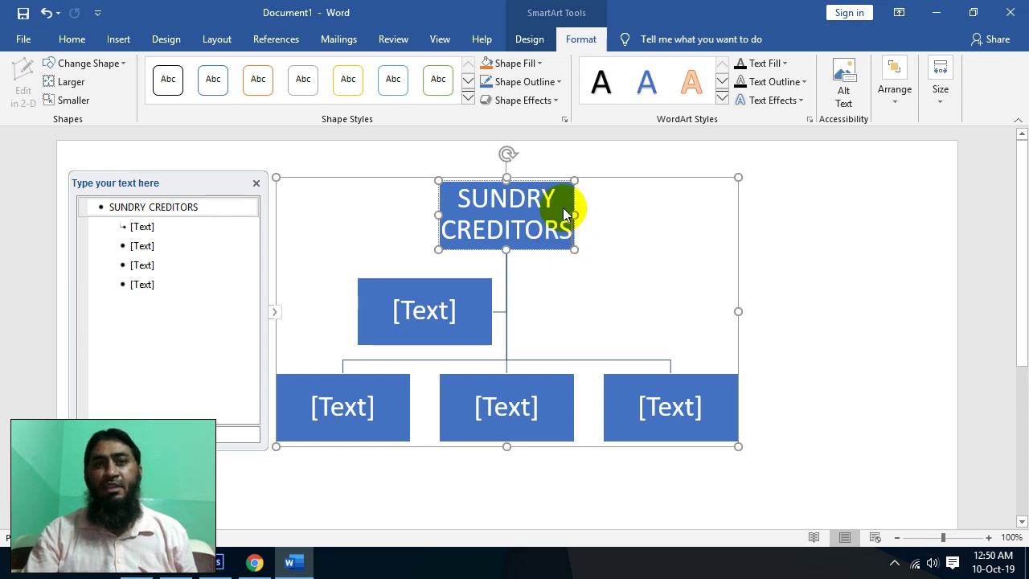
{"action": "left_click", "coordinate": [786, 214]}
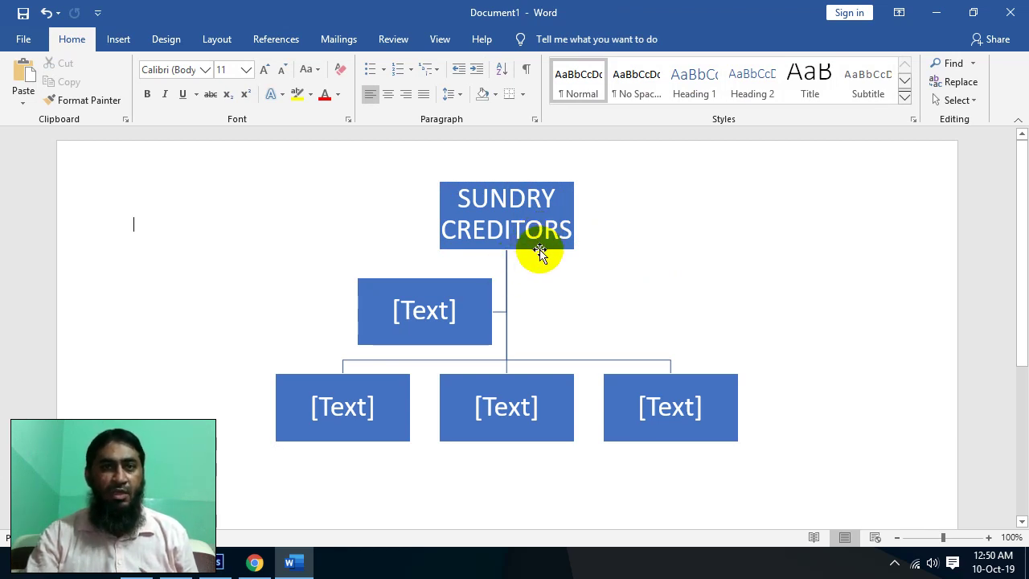
Step: Delete the assistant box between the SUNDRY CREDITORS box and the row of three boxes
{"action": "left_click", "coordinate": [538, 245]}
{"action": "left_click", "coordinate": [425, 303]}
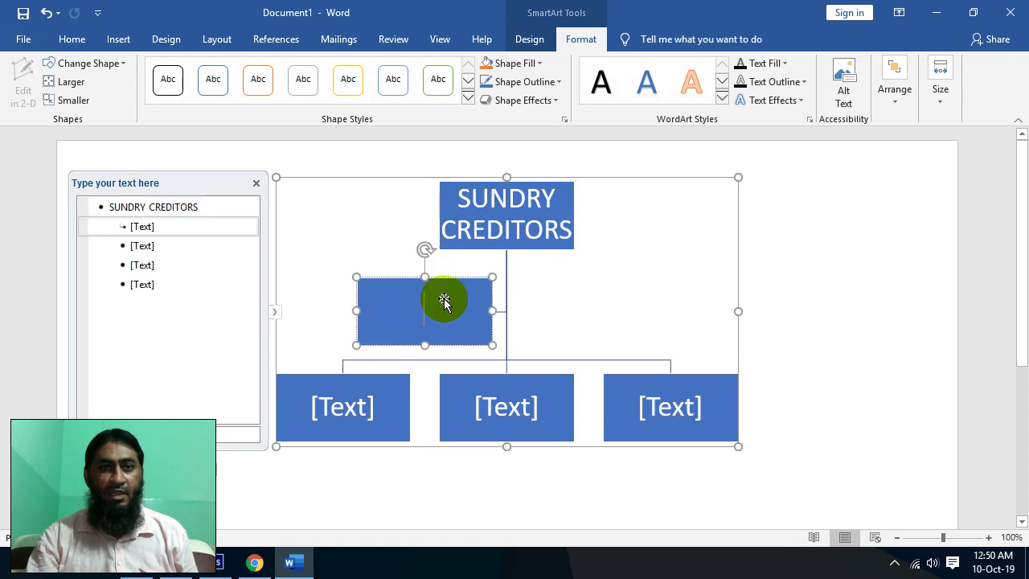
{"action": "left_click", "coordinate": [471, 279]}
{"action": "key", "text": "Delete"}
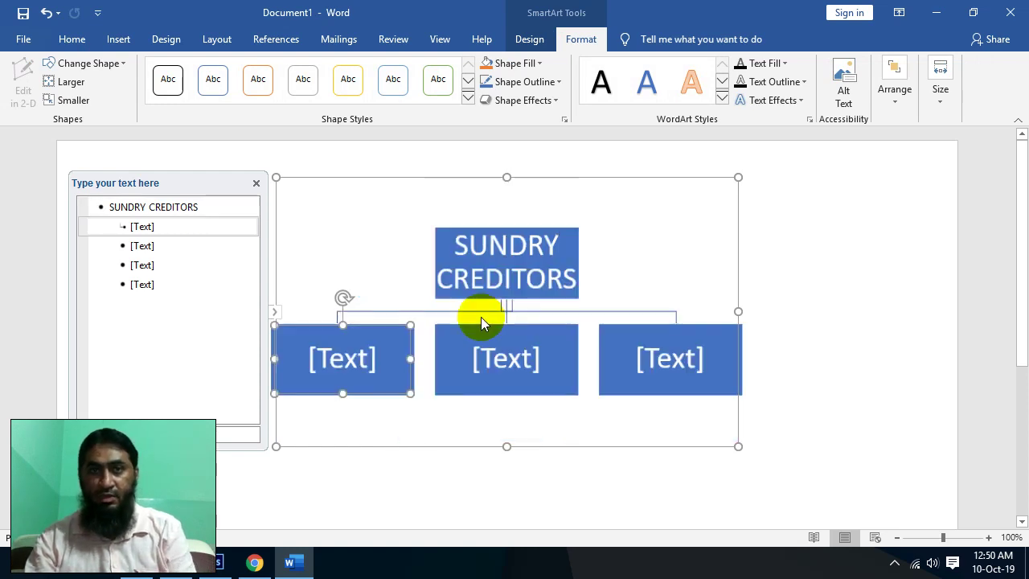
Step: Label the first box of the lower row with GROUP and, on a second line, LHR VENDOR
{"action": "left_click", "coordinate": [342, 356]}
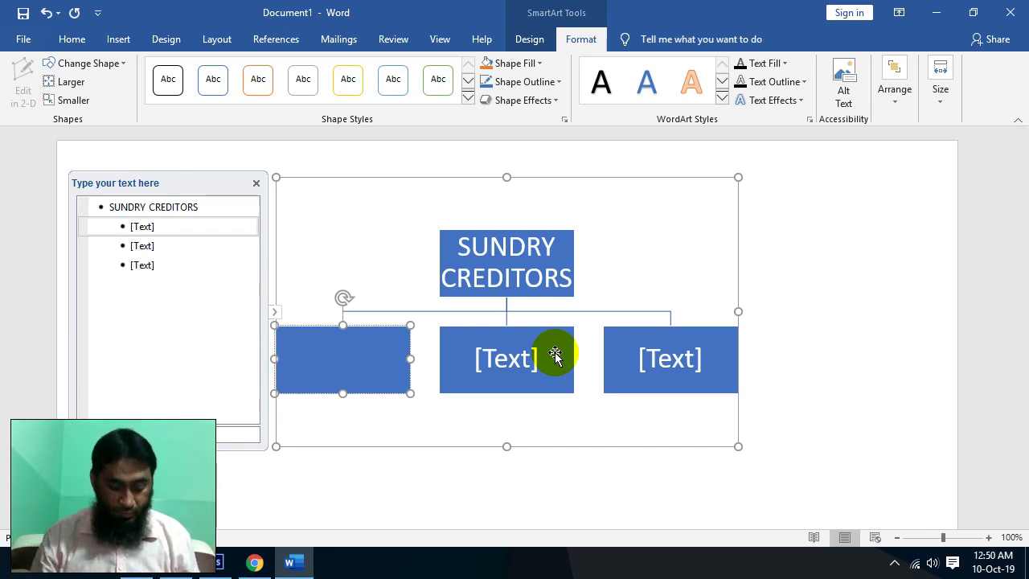
{"action": "type", "text": "GROUP"}
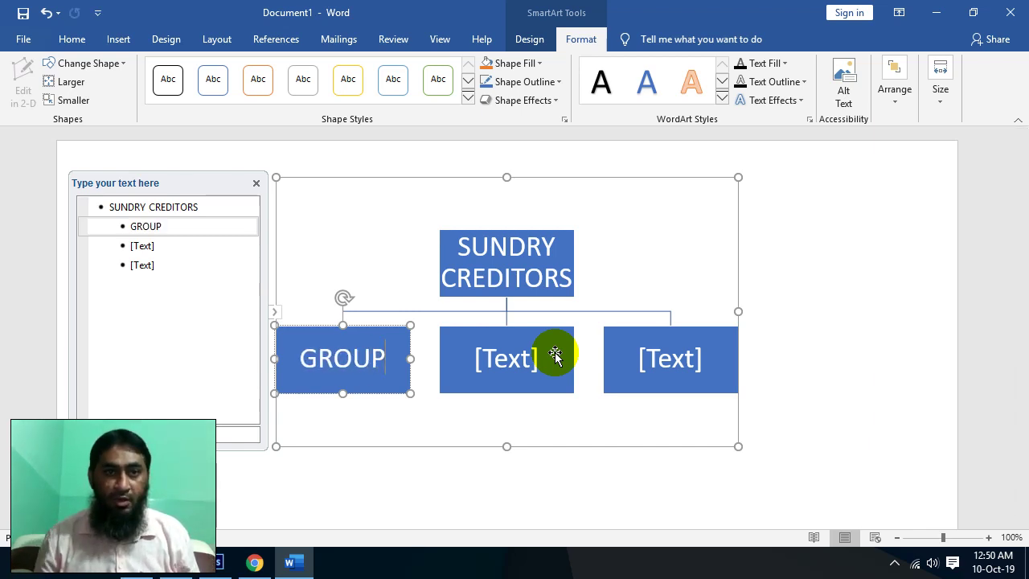
{"action": "key", "text": "Return"}
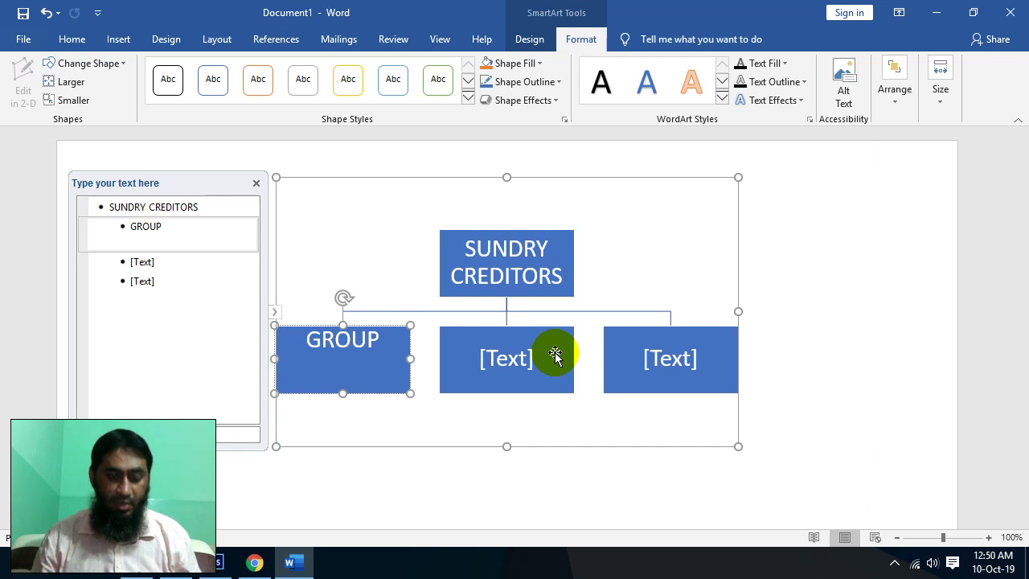
{"action": "type", "text": "LHR"}
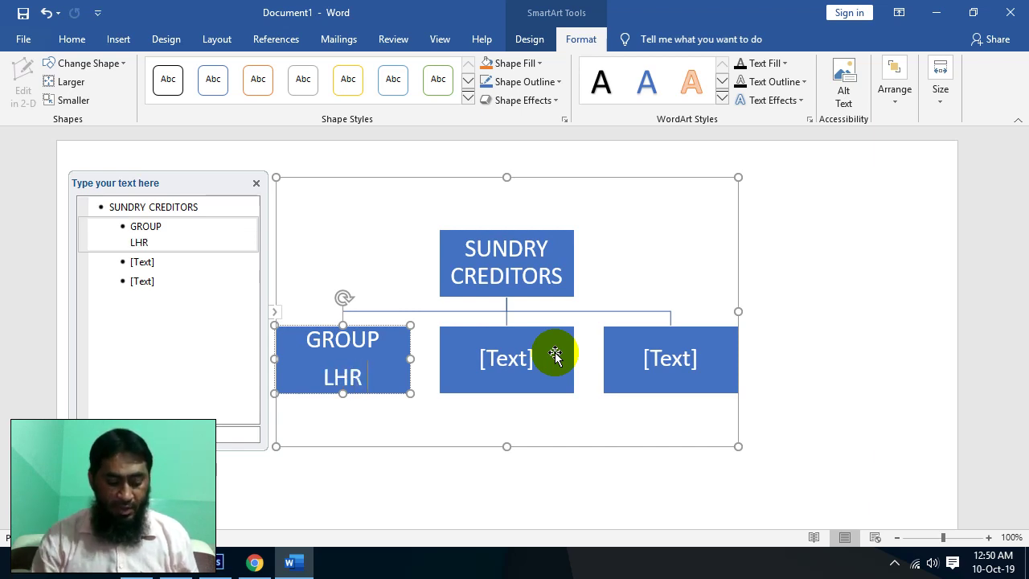
{"action": "type", "text": " VENDOR"}
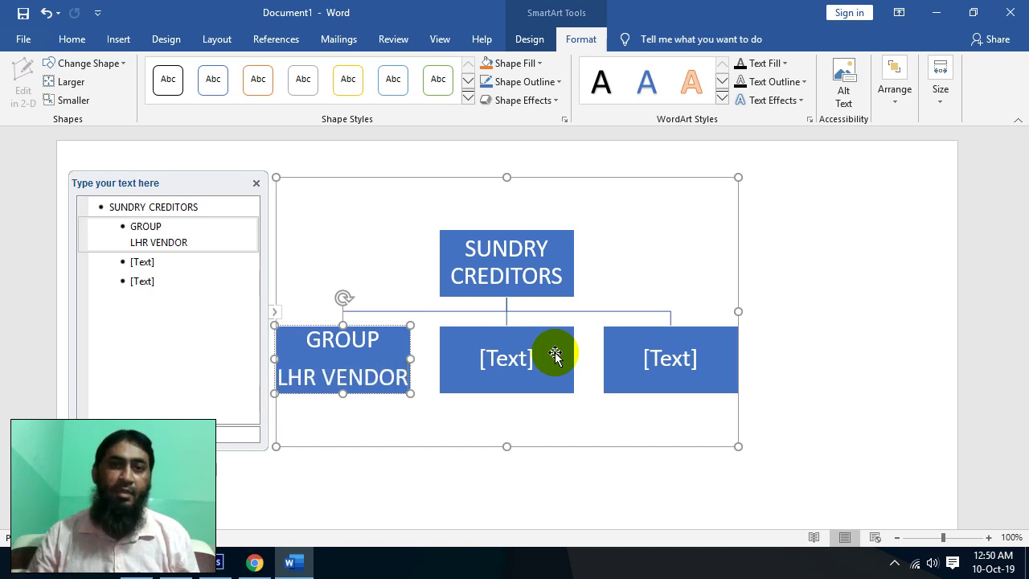
Step: Label the middle box of the lower row with GROUP and, on a second line, KHI VENDOR
{"action": "left_click", "coordinate": [501, 353]}
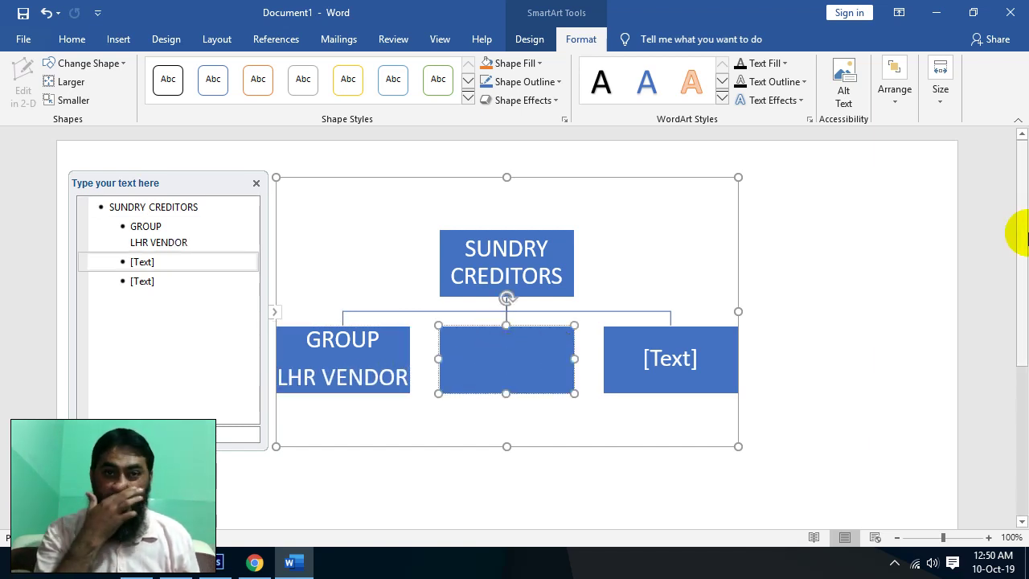
{"action": "type", "text": "GROUP"}
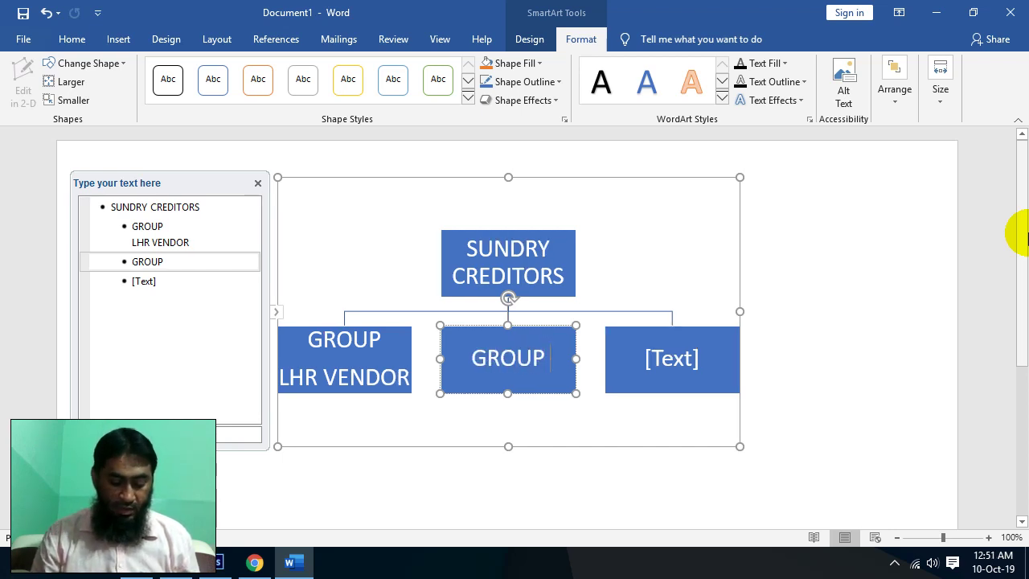
{"action": "type", "text": " KHI"}
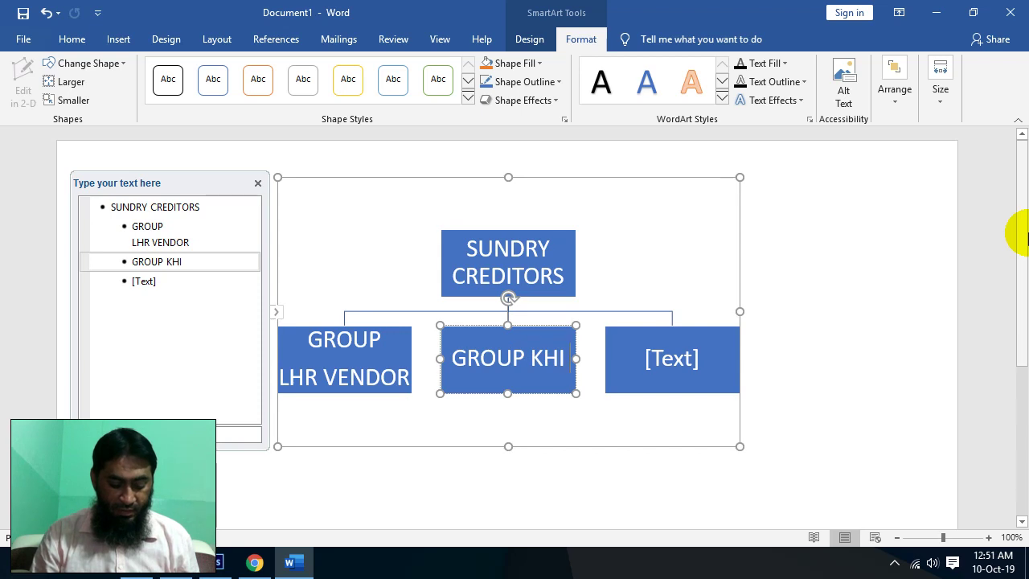
{"action": "type", "text": " VENDOR"}
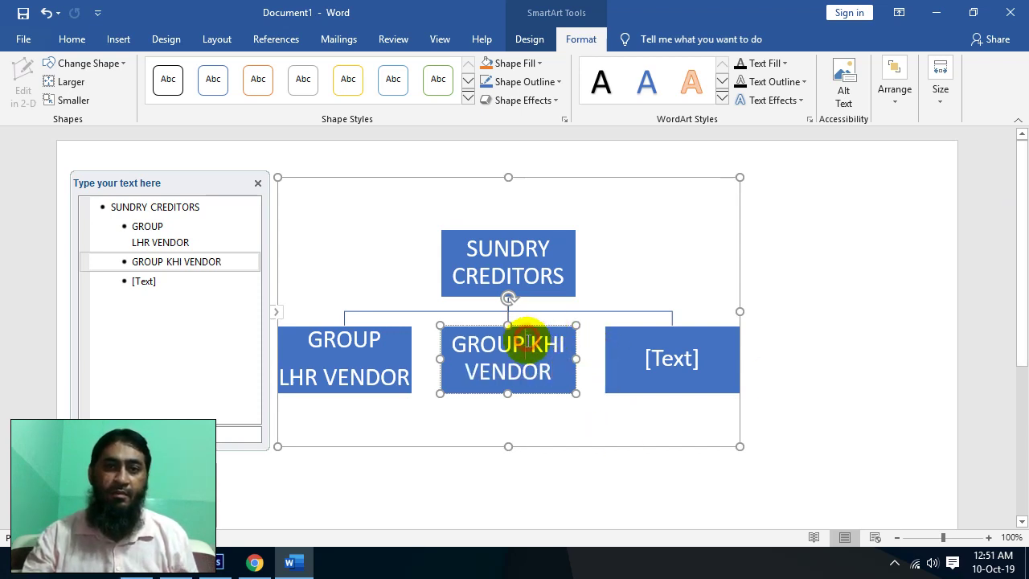
{"action": "left_click", "coordinate": [527, 343]}
{"action": "key", "text": "shift+Return"}
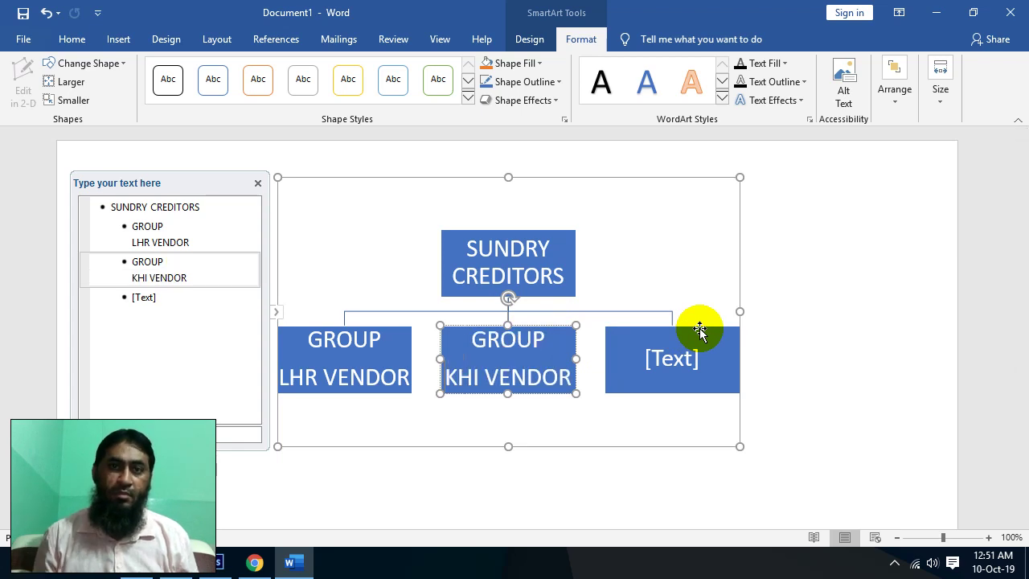
Step: Label the third box of the lower row with GROUP and, on a second line, ISLD VENDOR
{"action": "left_click", "coordinate": [696, 348]}
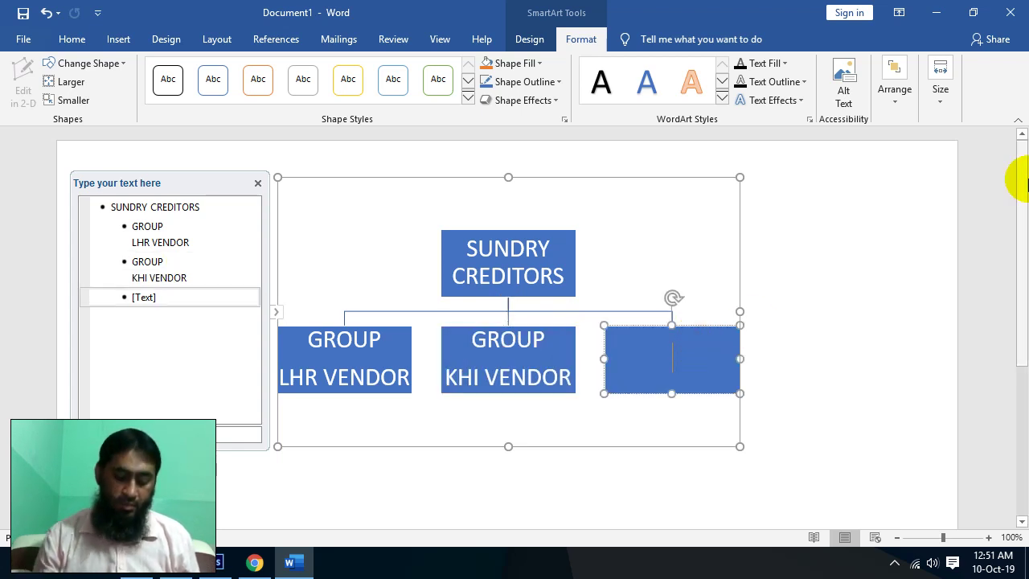
{"action": "type", "text": "ISLD"}
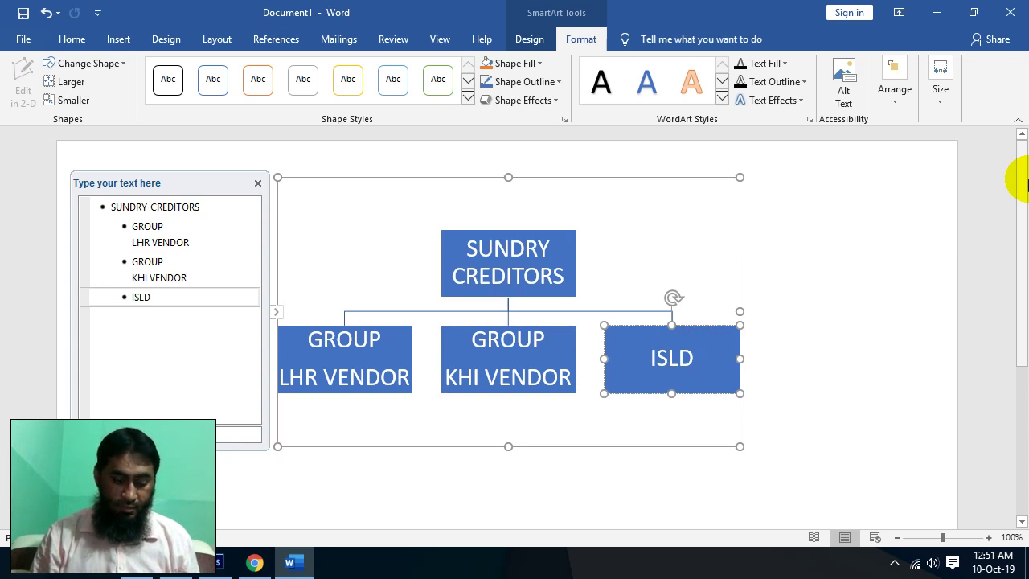
{"action": "key", "text": "BackSpace"}
{"action": "key", "text": "BackSpace"}
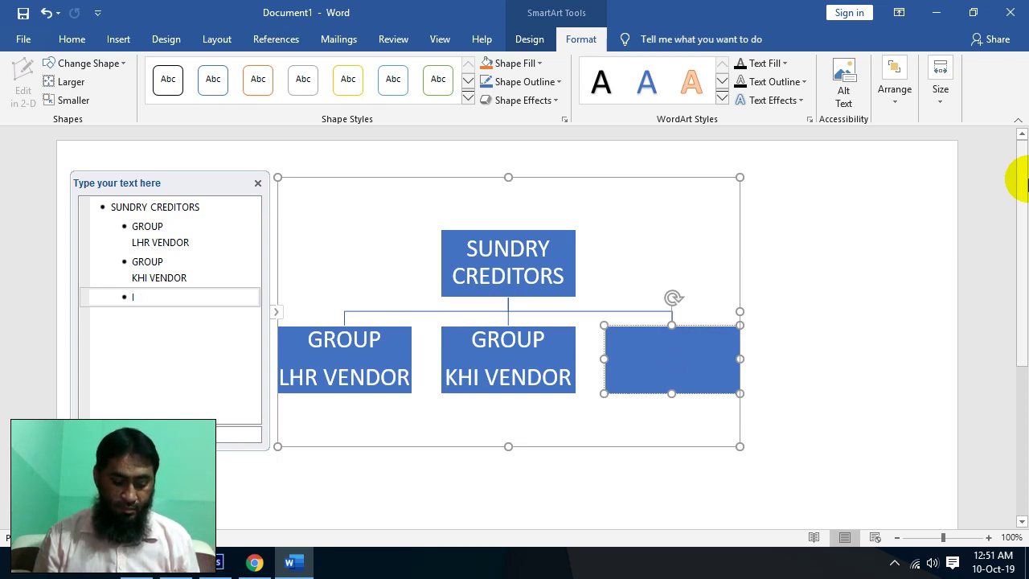
{"action": "type", "text": "GROUP"}
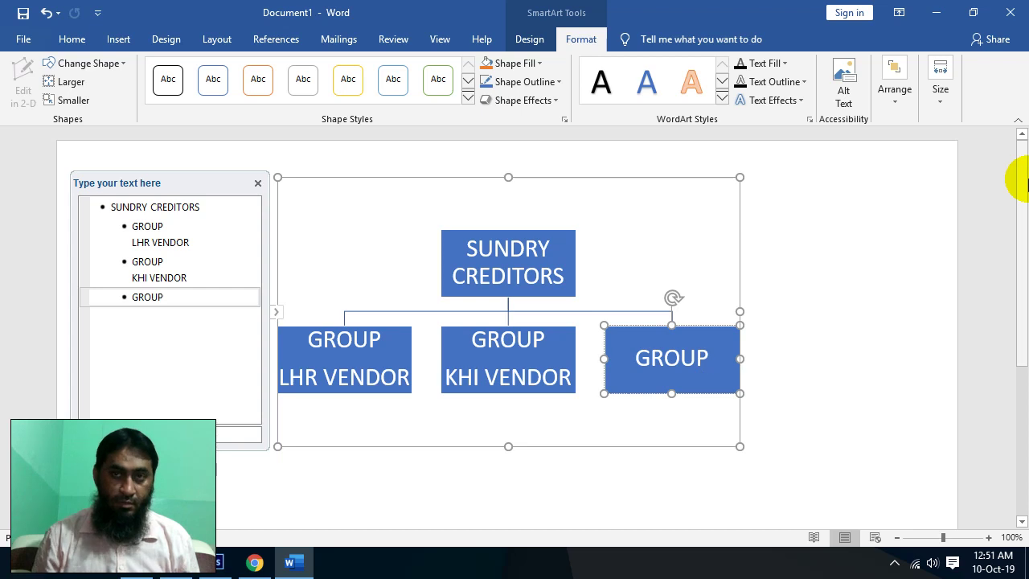
{"action": "key", "text": "shift+Return"}
{"action": "type", "text": "ISLD"}
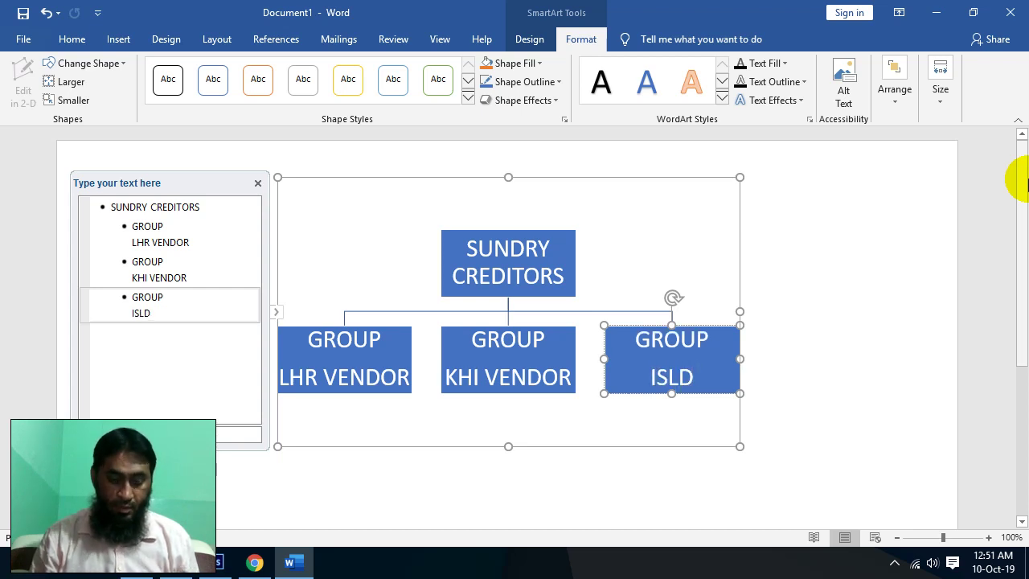
{"action": "type", "text": " VENDOR"}
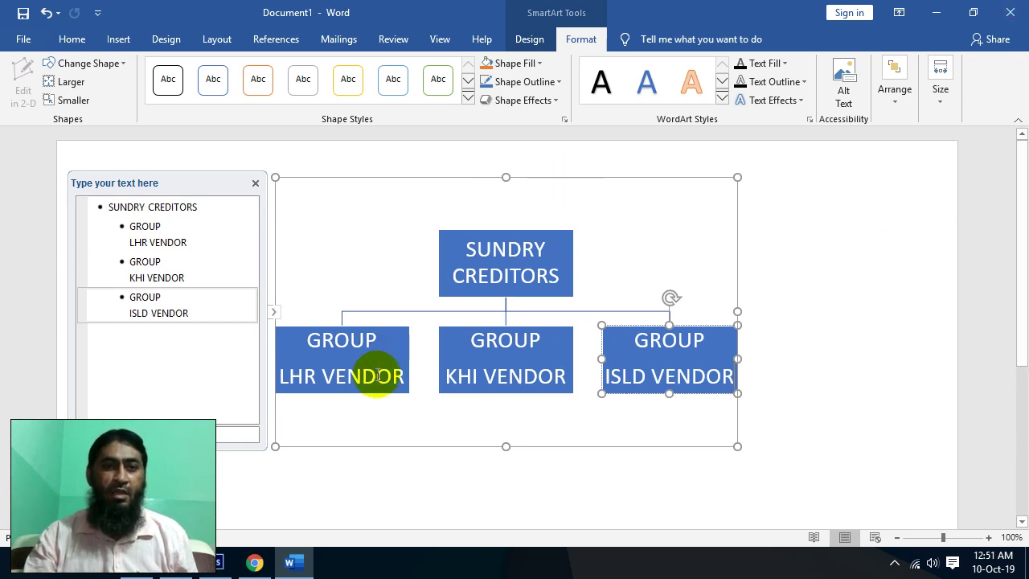
Step: Add a shape below the LHR VENDOR box
{"action": "left_click", "coordinate": [370, 401]}
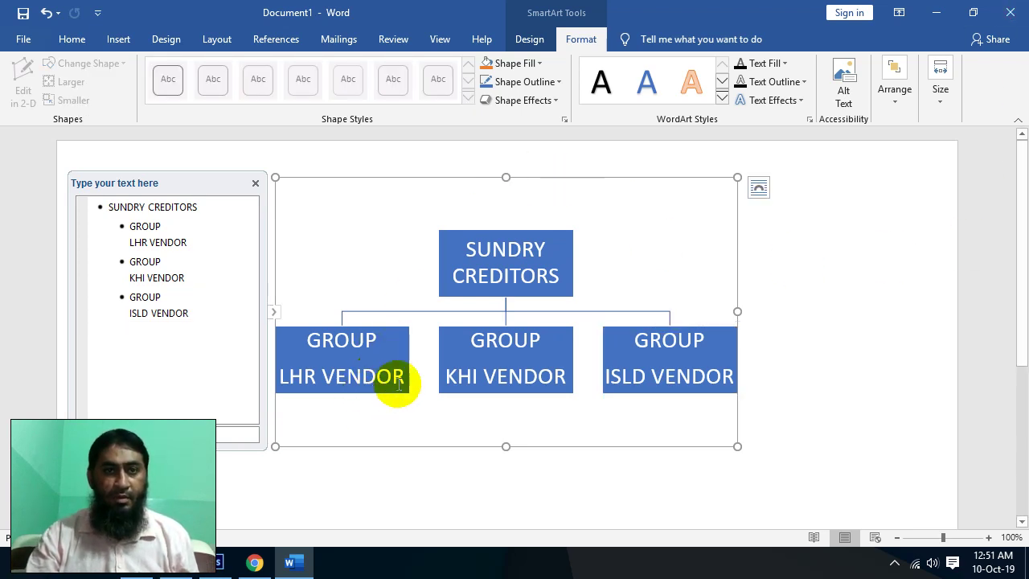
{"action": "left_click", "coordinate": [400, 389]}
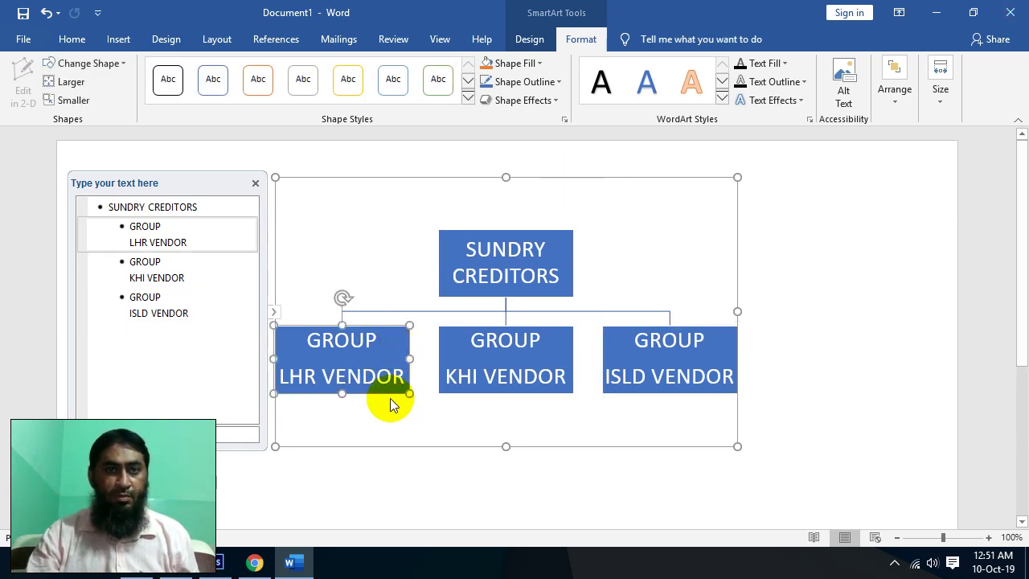
{"action": "right_click", "coordinate": [383, 388]}
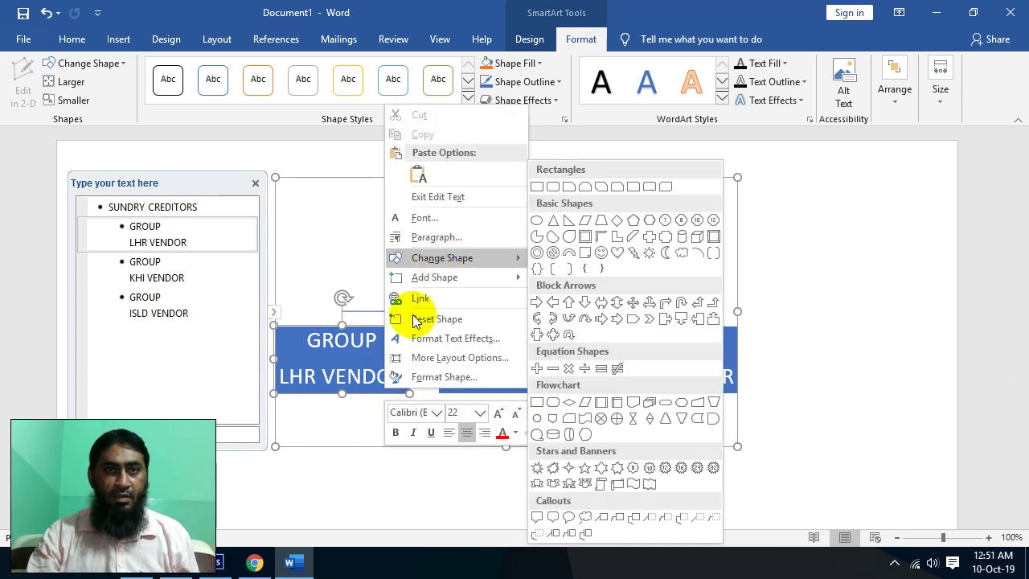
{"action": "left_click", "coordinate": [374, 391]}
{"action": "right_click", "coordinate": [374, 392]}
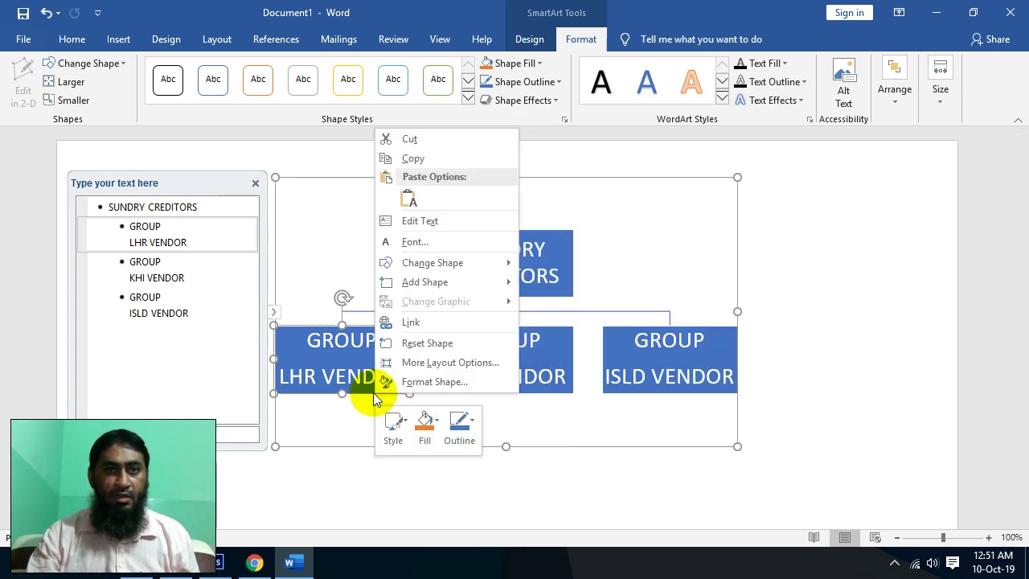
{"action": "mouse_move", "coordinate": [438, 282]}
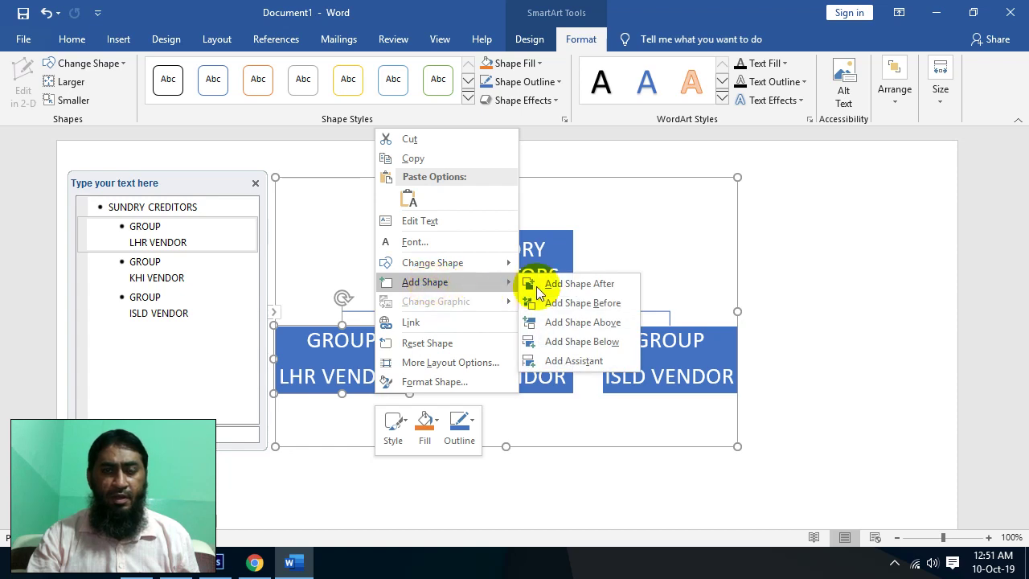
{"action": "left_click", "coordinate": [577, 341]}
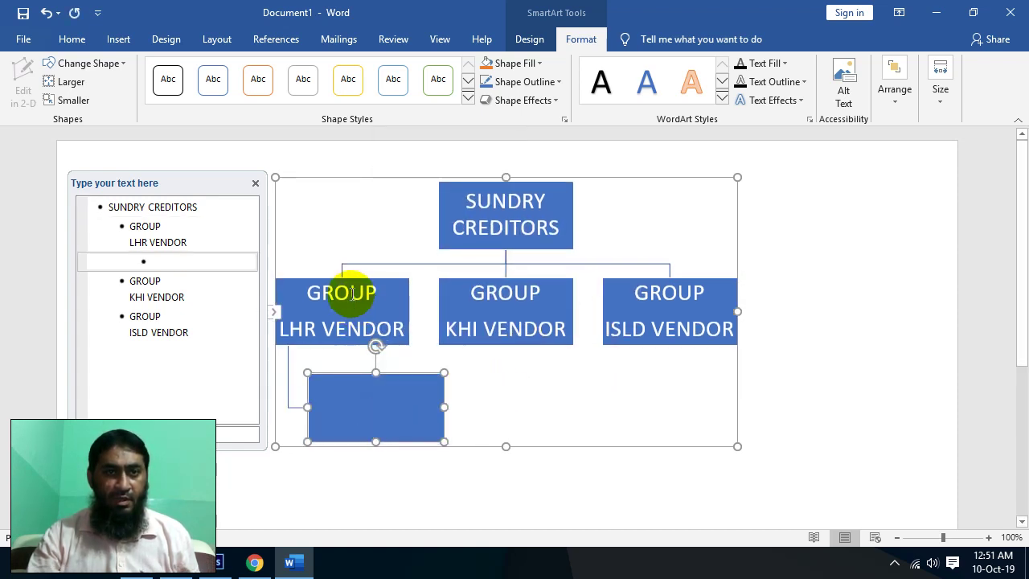
Step: Reposition the empty box beneath the LHR VENDOR box, slightly indented so its connector bends into the box's side
{"action": "left_click_drag", "start_coordinate": [356, 394], "coordinate": [346, 450]}
{"action": "left_click", "coordinate": [314, 371]}
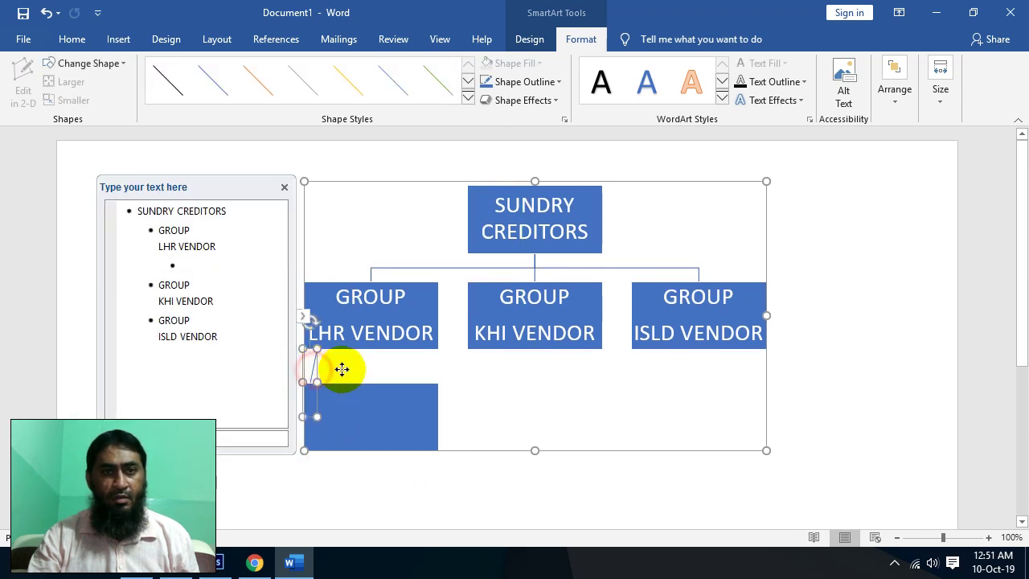
{"action": "left_click", "coordinate": [312, 361]}
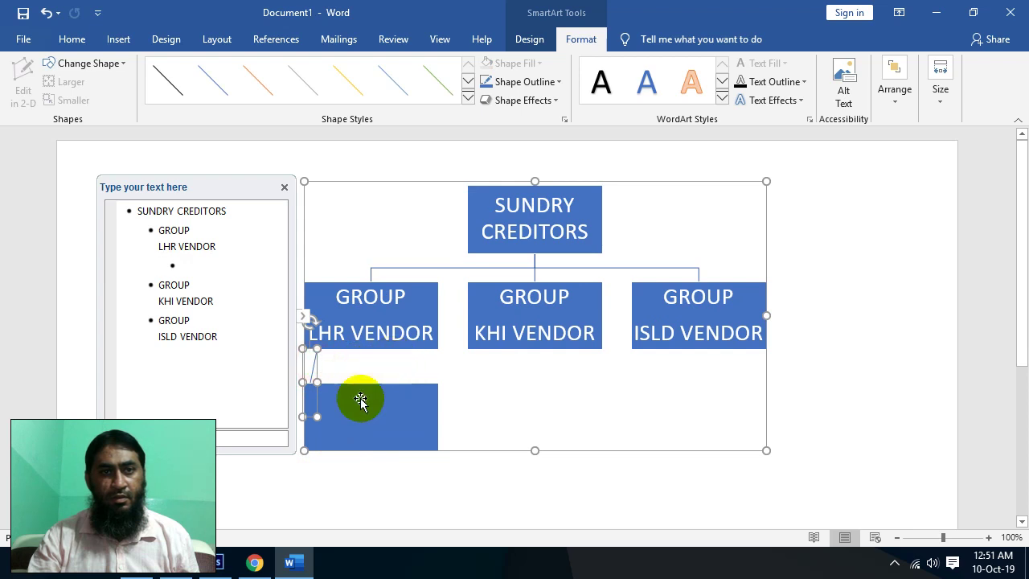
{"action": "left_click_drag", "start_coordinate": [360, 399], "coordinate": [389, 400]}
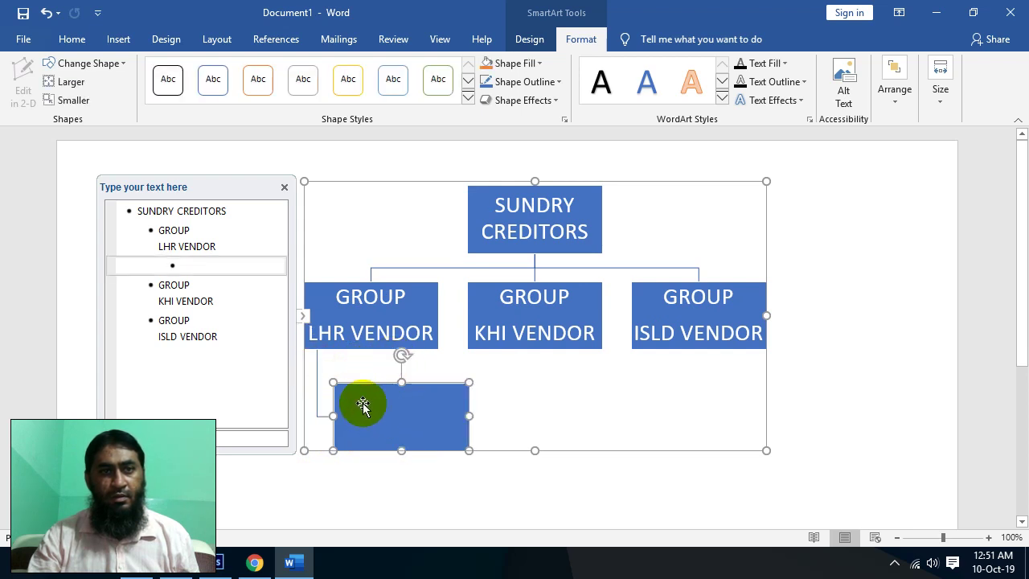
{"action": "left_click", "coordinate": [315, 378]}
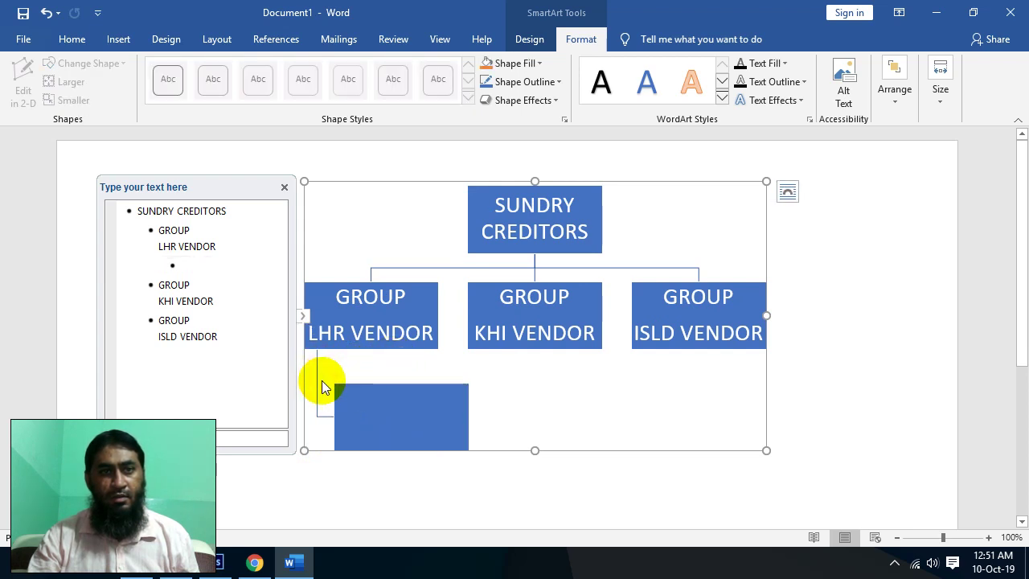
Step: Label the box beneath LHR VENDOR with LEDGER and, on a second line, All Vendor of LHR
{"action": "left_click", "coordinate": [390, 407]}
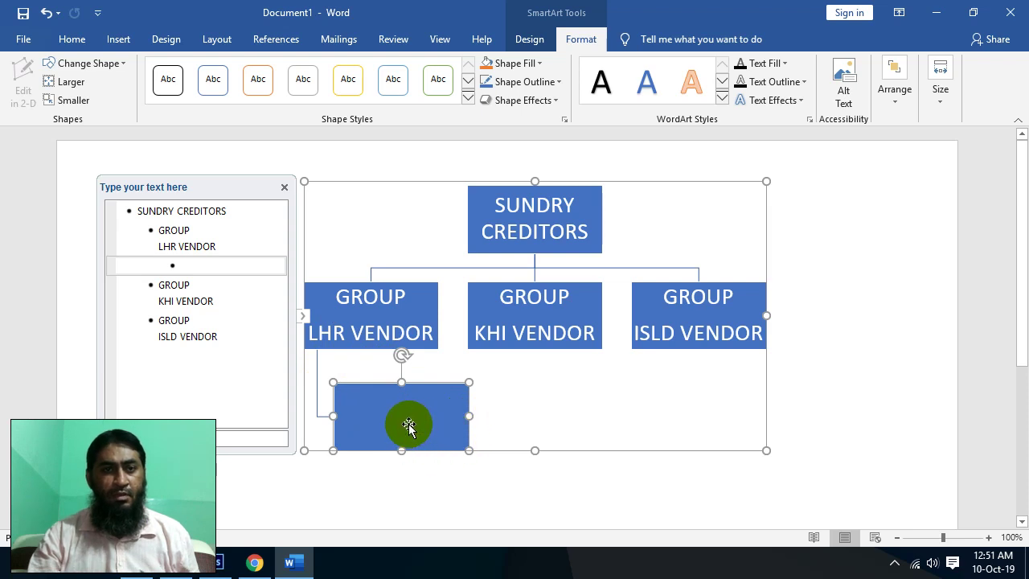
{"action": "right_click", "coordinate": [408, 426]}
{"action": "left_click", "coordinate": [455, 254]}
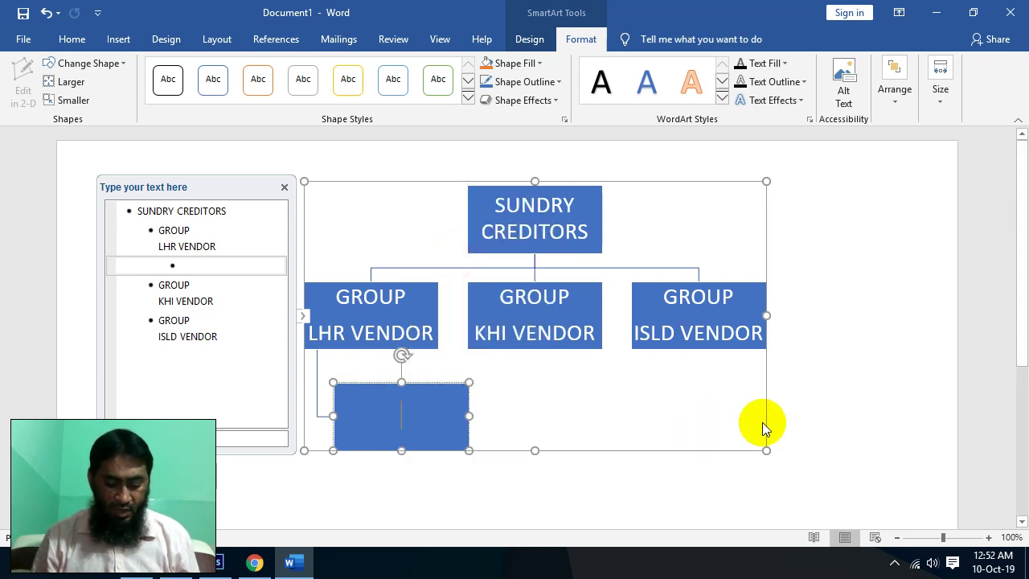
{"action": "type", "text": "LED"}
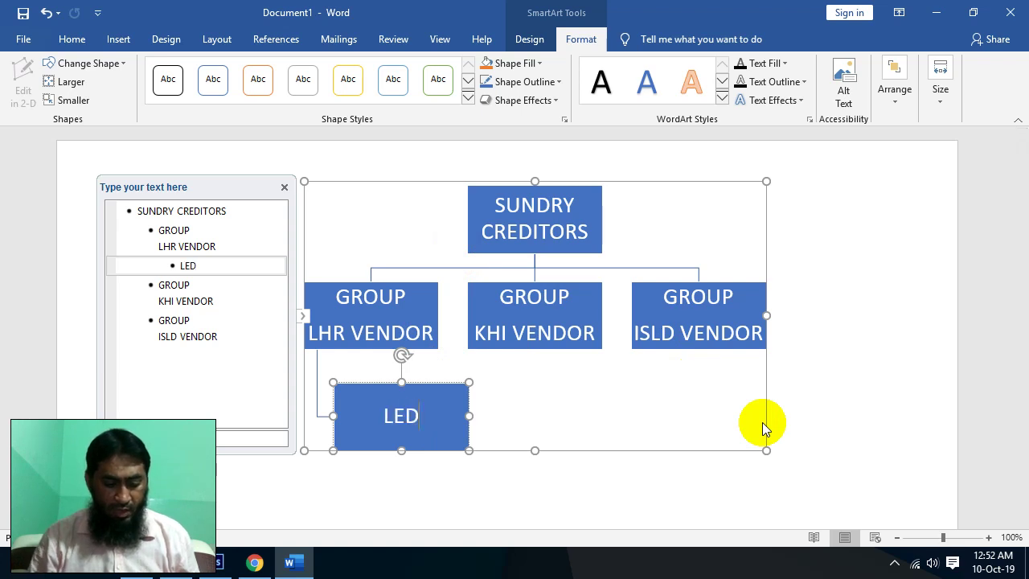
{"action": "type", "text": "GER"}
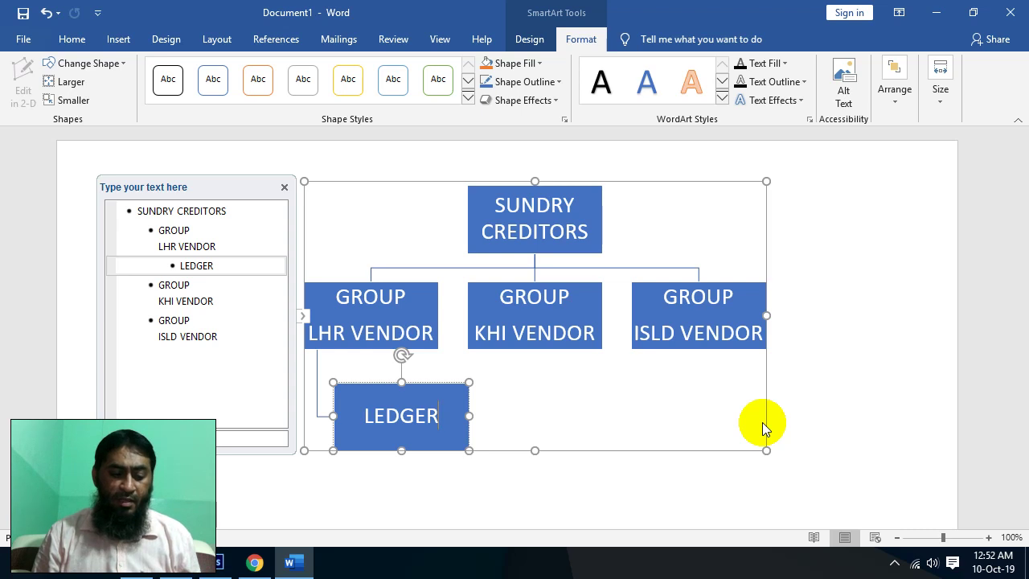
{"action": "key", "text": "Return"}
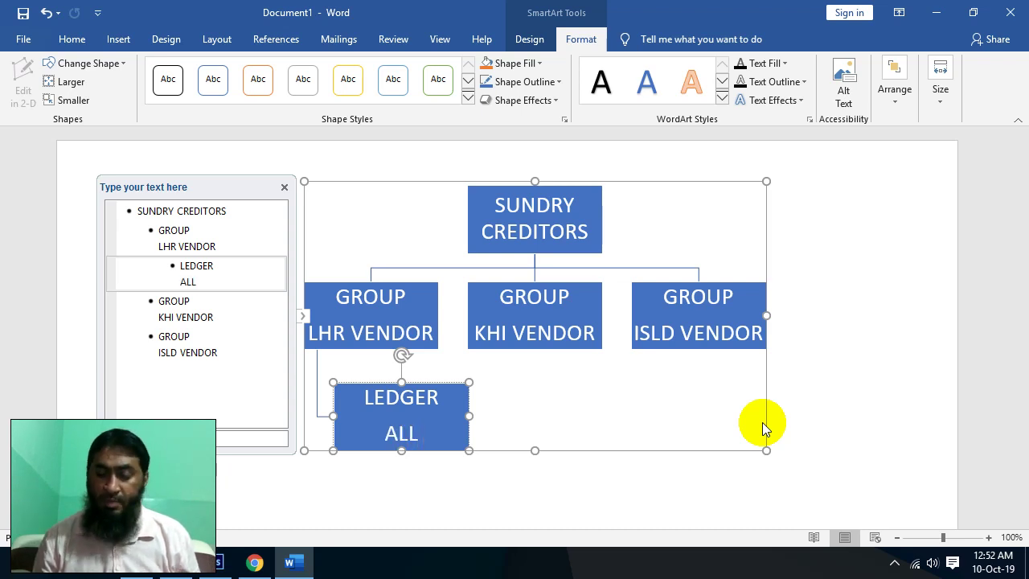
{"action": "key", "text": "BackSpace"}
{"action": "key", "text": "BackSpace"}
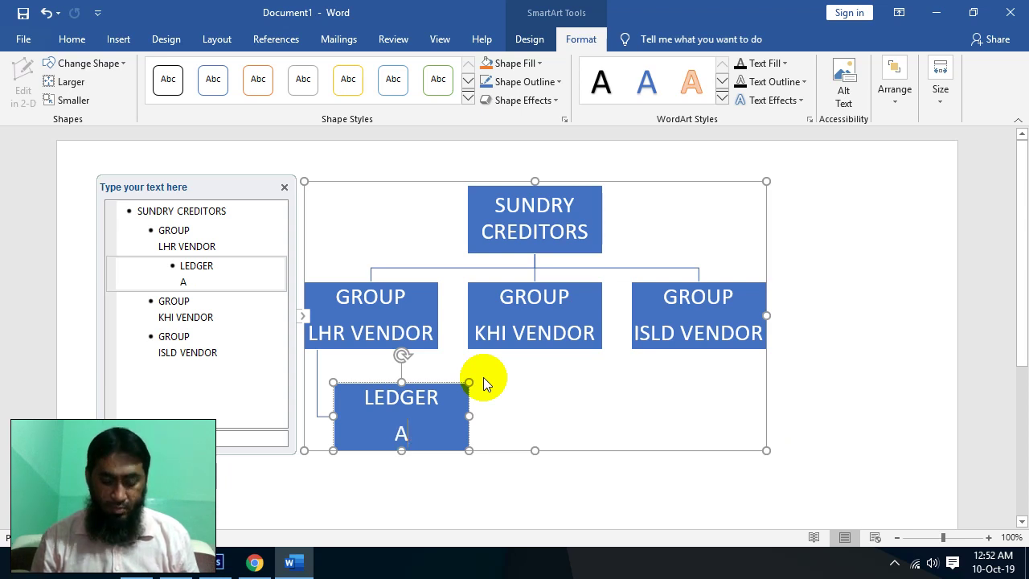
{"action": "type", "text": "ll Ven"}
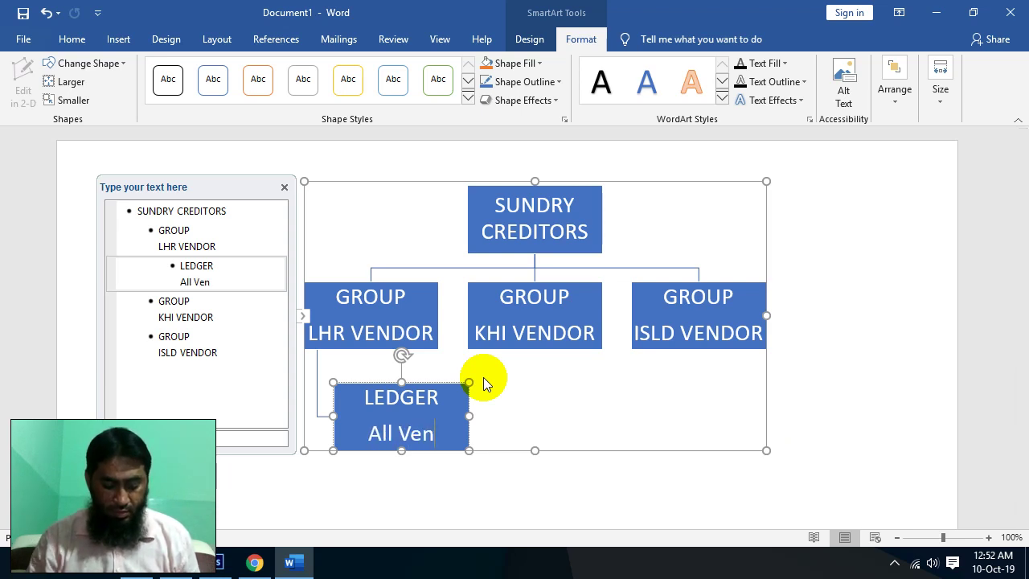
{"action": "type", "text": "dor of LH"}
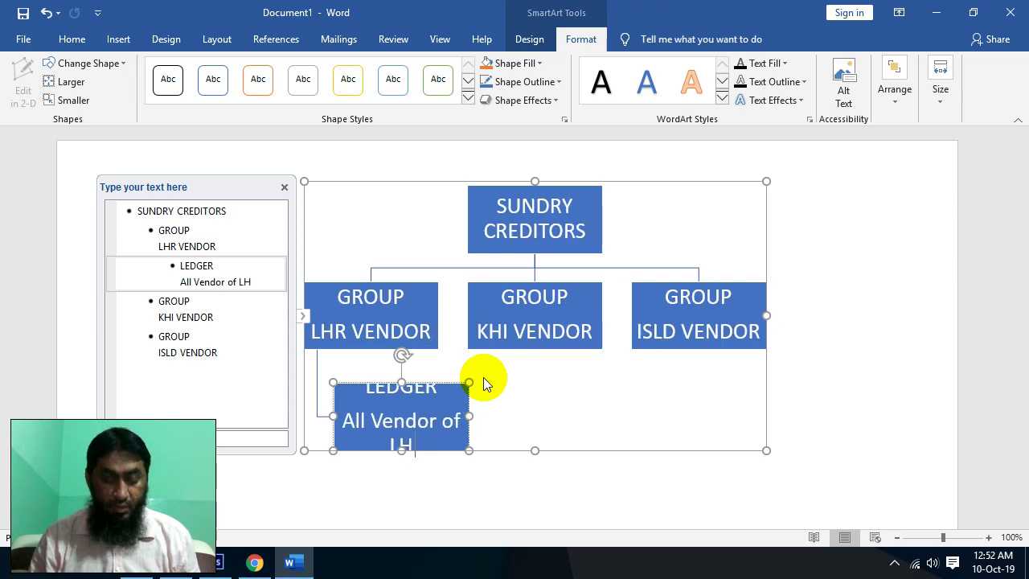
{"action": "type", "text": "R"}
{"action": "left_click", "coordinate": [564, 490]}
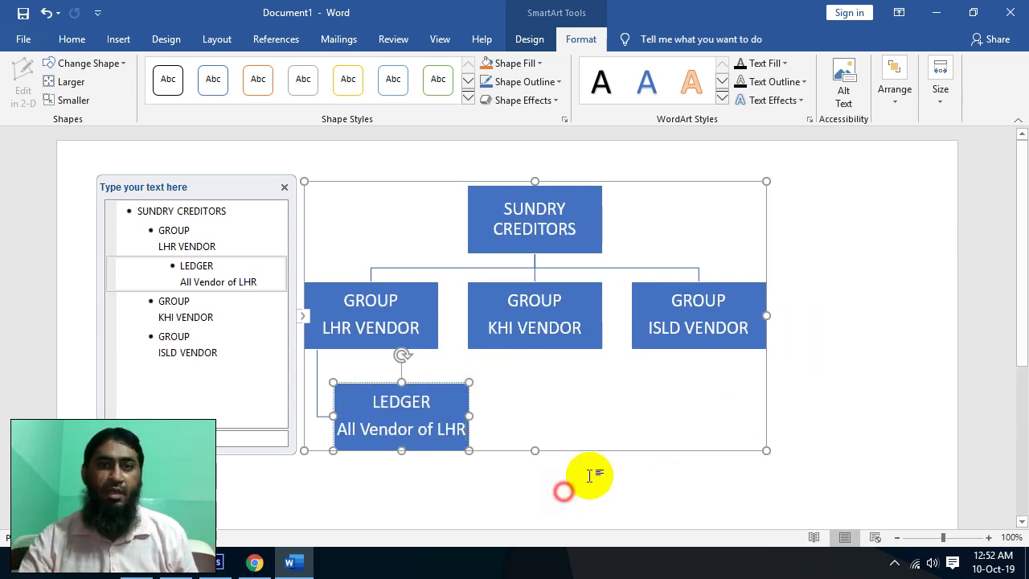
Step: Try adding a shape above the KHI VENDOR box and undo it
{"action": "left_click", "coordinate": [559, 346]}
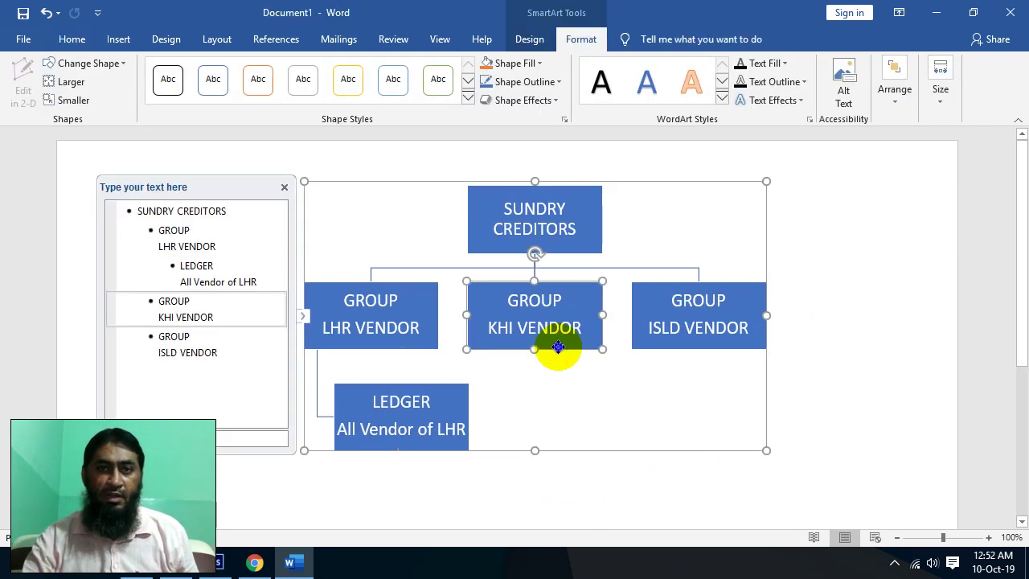
{"action": "right_click", "coordinate": [558, 348]}
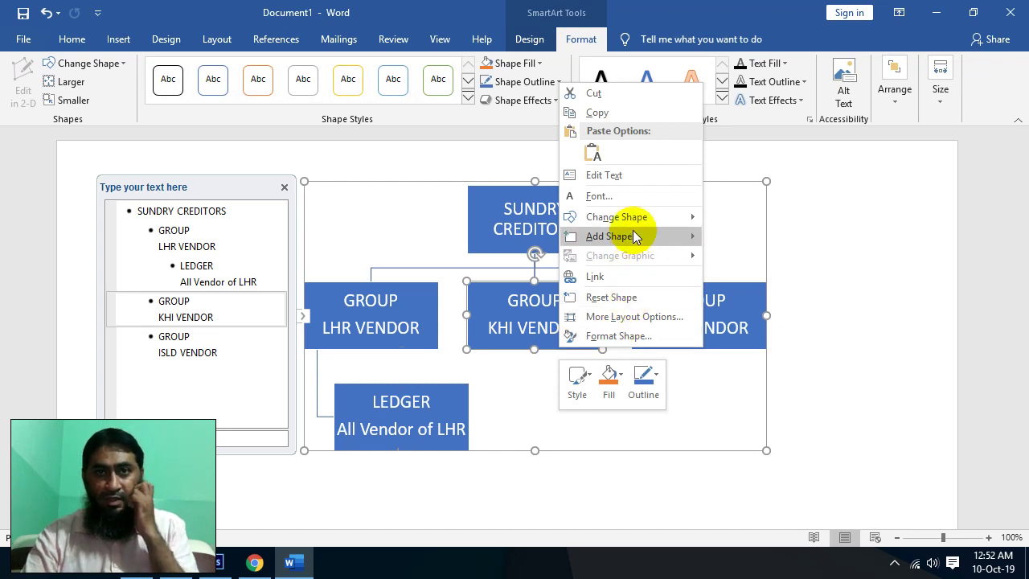
{"action": "mouse_move", "coordinate": [633, 235]}
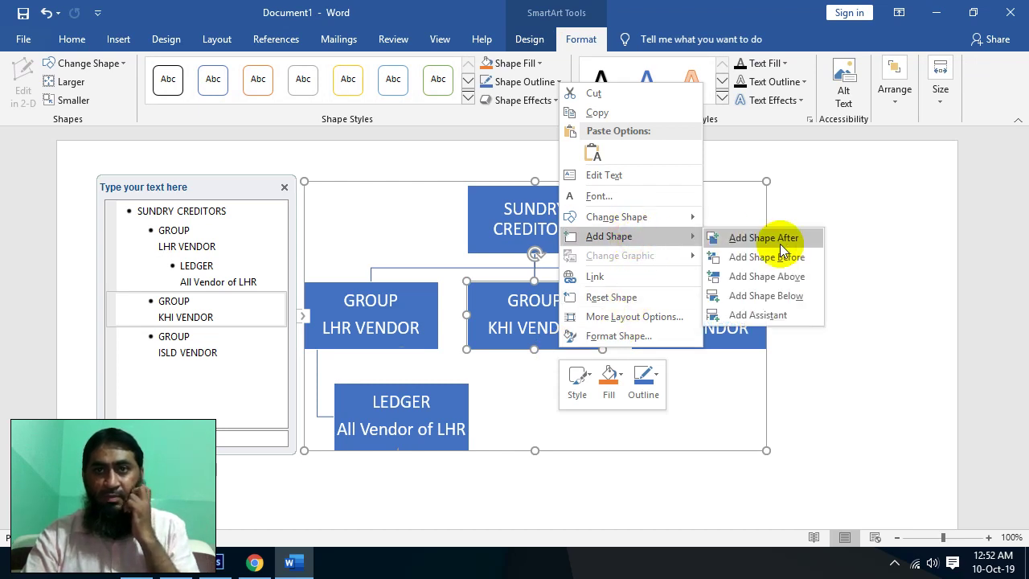
{"action": "left_click", "coordinate": [786, 285]}
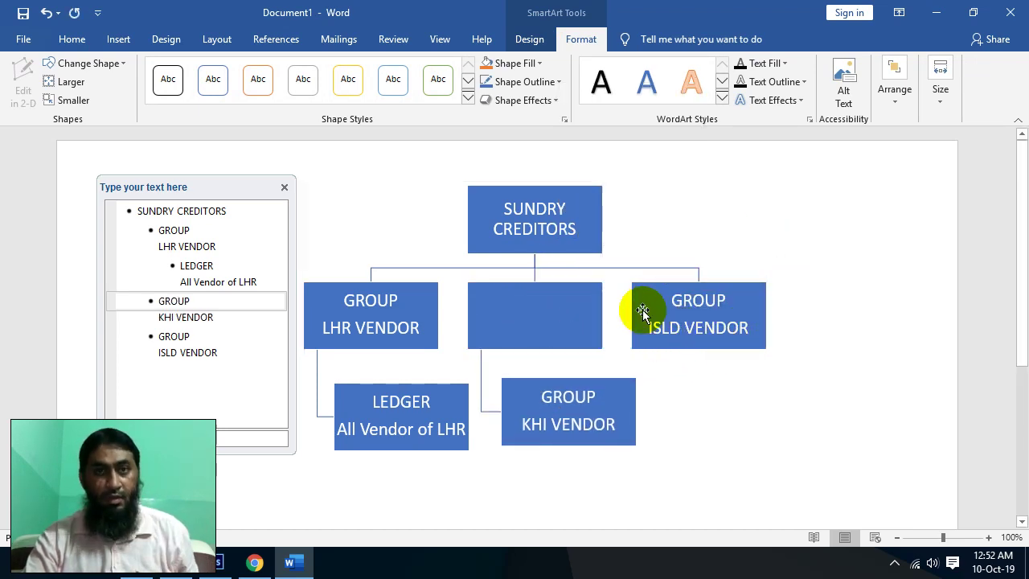
{"action": "key", "text": "ctrl+z"}
Step: Add a shape below the KHI VENDOR box
{"action": "right_click", "coordinate": [603, 320]}
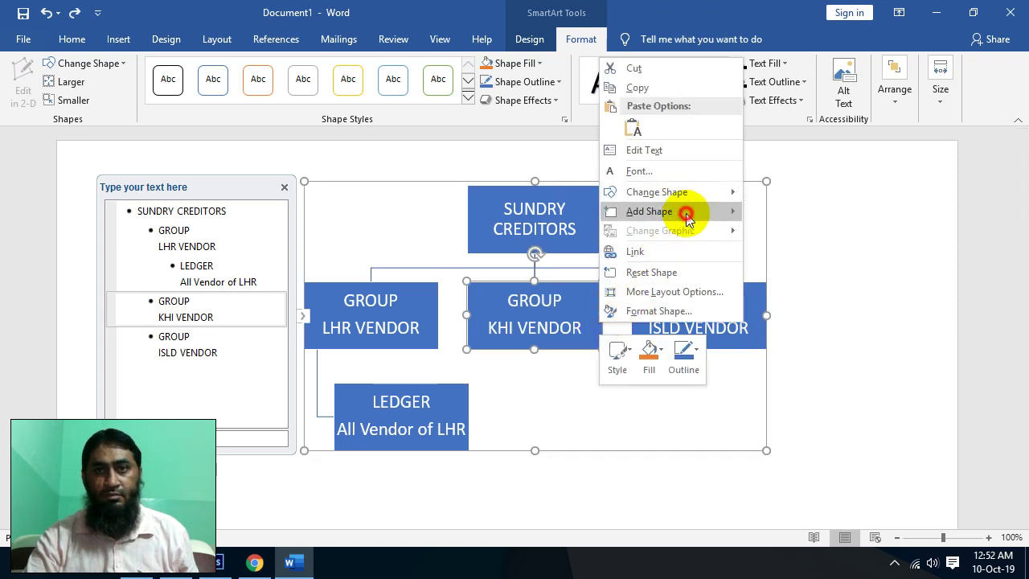
{"action": "mouse_move", "coordinate": [687, 213]}
{"action": "left_click", "coordinate": [822, 270]}
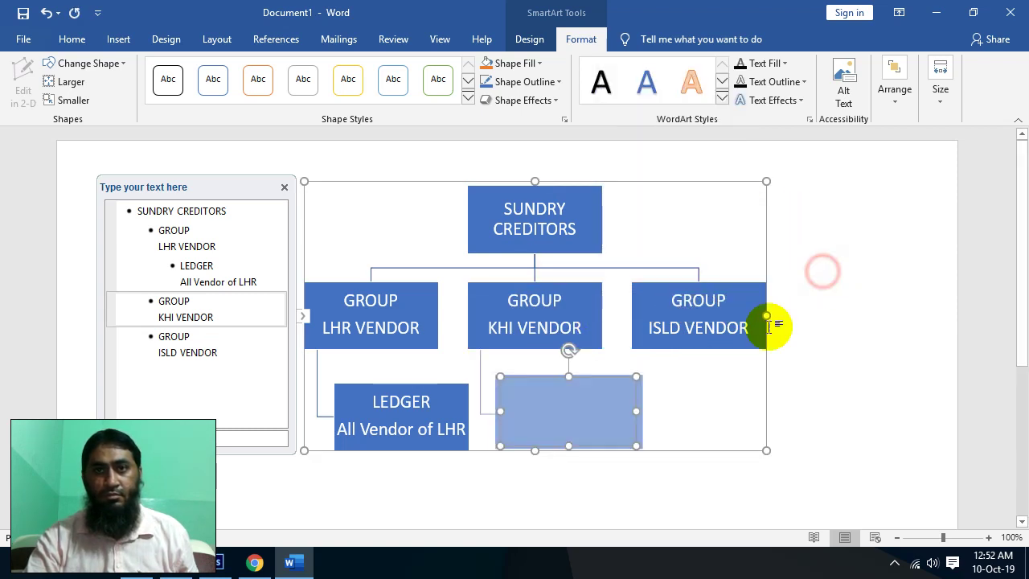
Step: Label the empty box beneath the KHI VENDOR box with SUB in capital letters
{"action": "right_click", "coordinate": [588, 424]}
{"action": "left_click", "coordinate": [640, 251]}
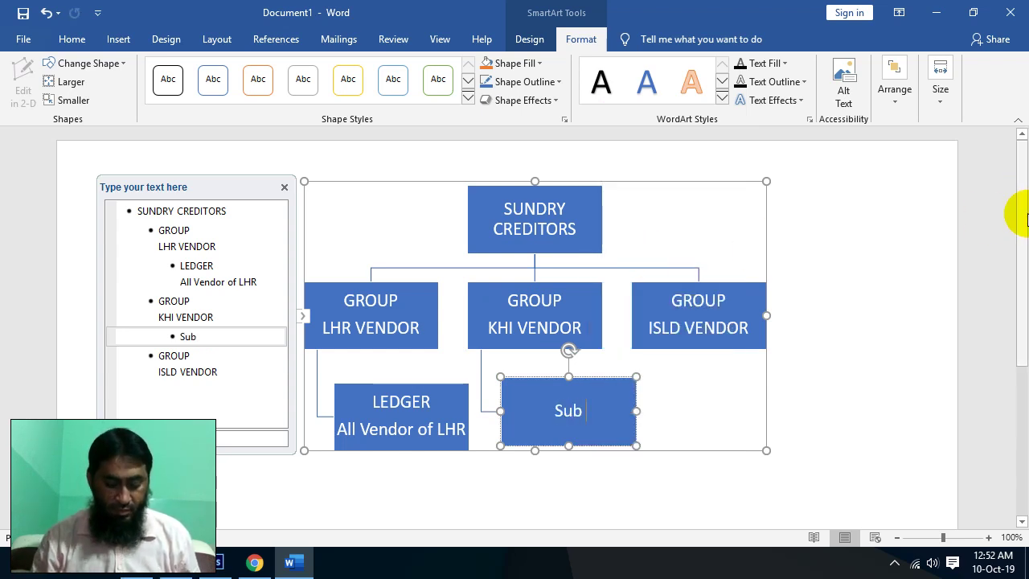
{"action": "type", "text": "Sub Group"}
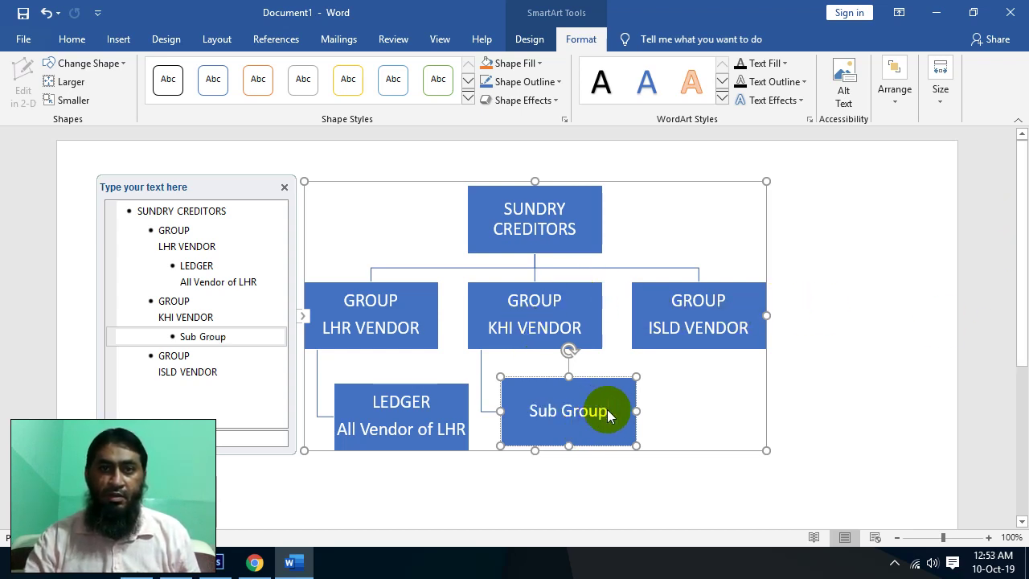
{"action": "key", "text": "ctrl+a"}
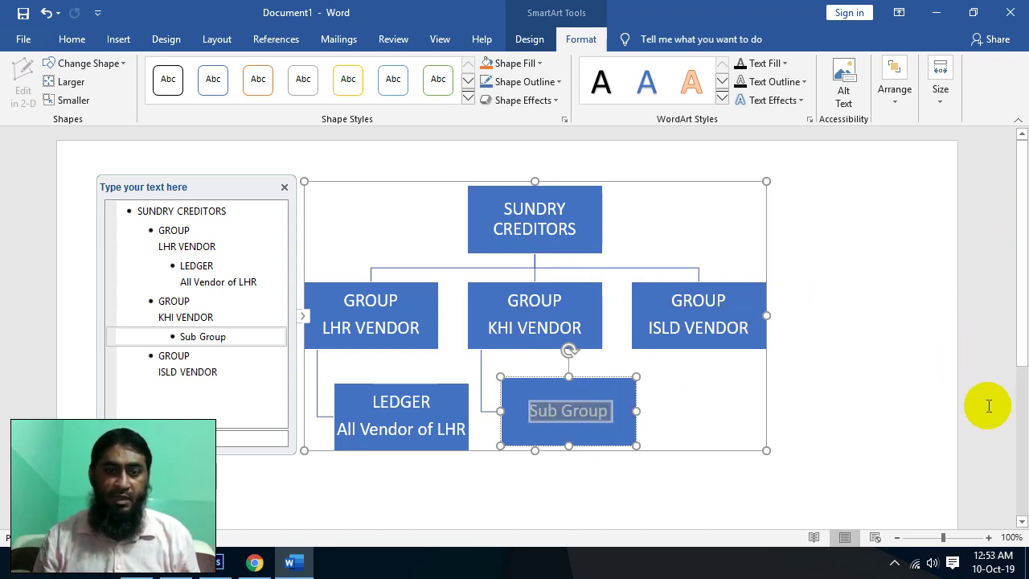
{"action": "type", "text": "SUB"}
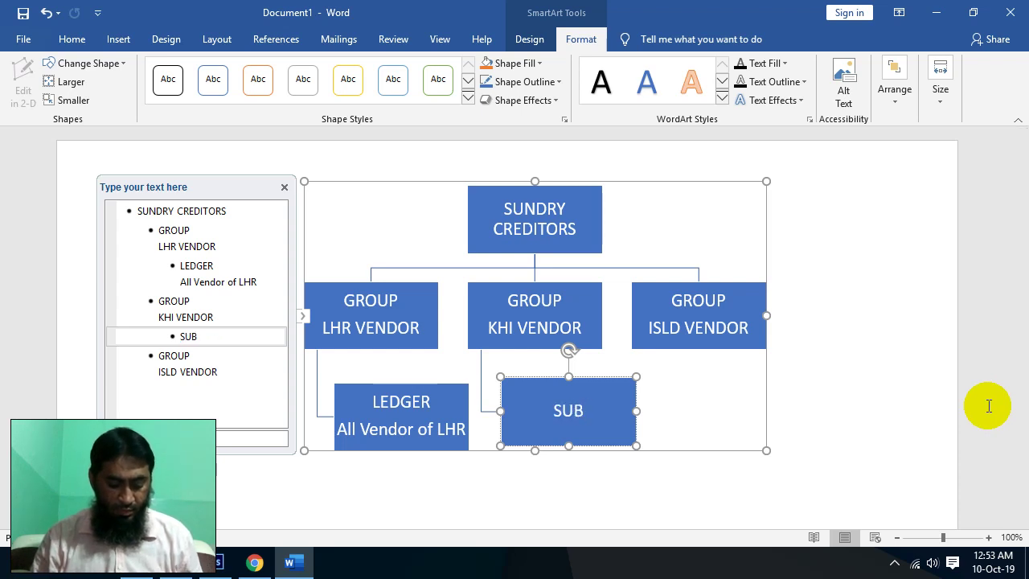
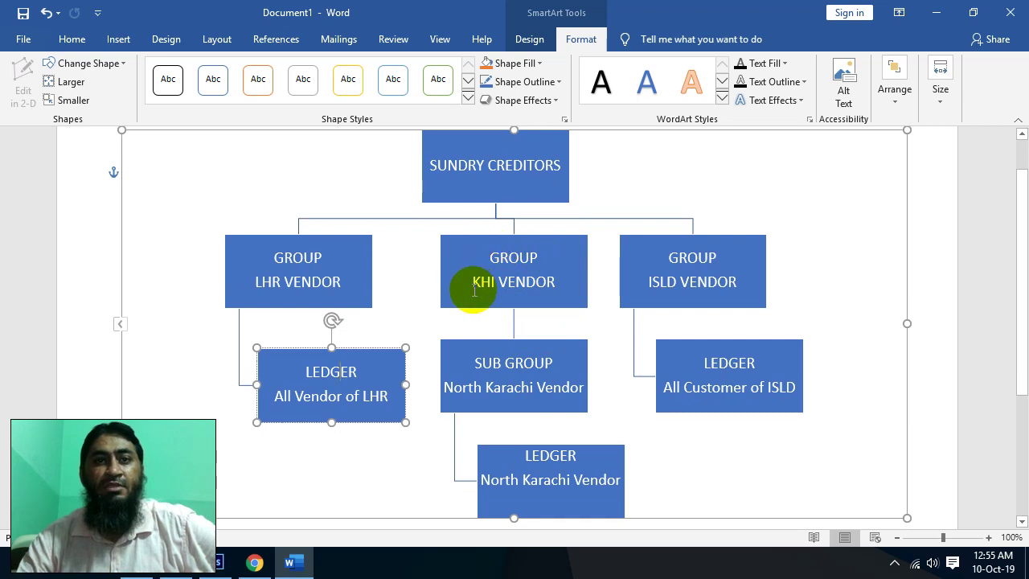
Step: Add a shape after the SUB GROUP North Karachi Vendor box, on the same level under KHI VENDOR
{"action": "left_click", "coordinate": [561, 388]}
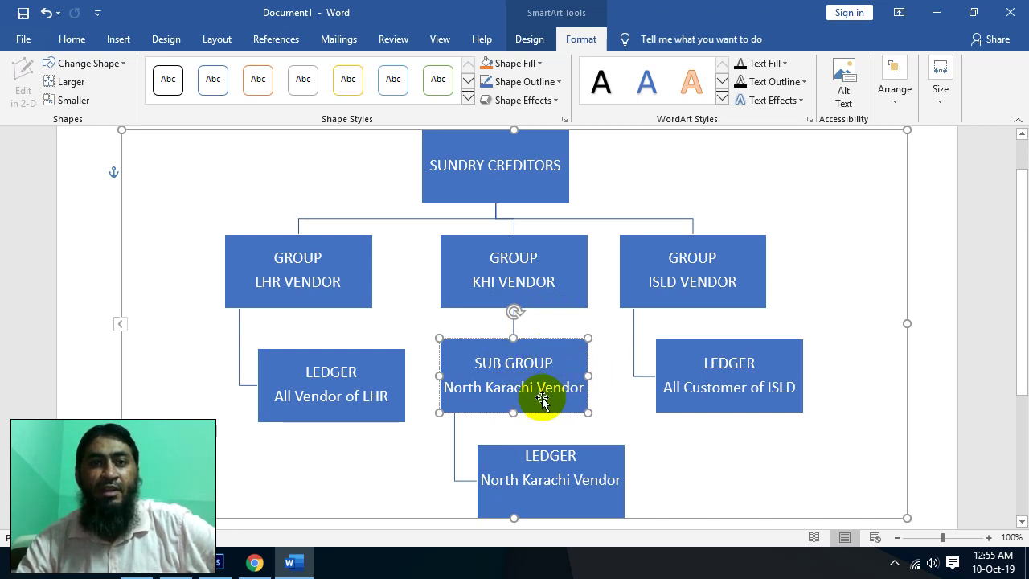
{"action": "right_click", "coordinate": [569, 410]}
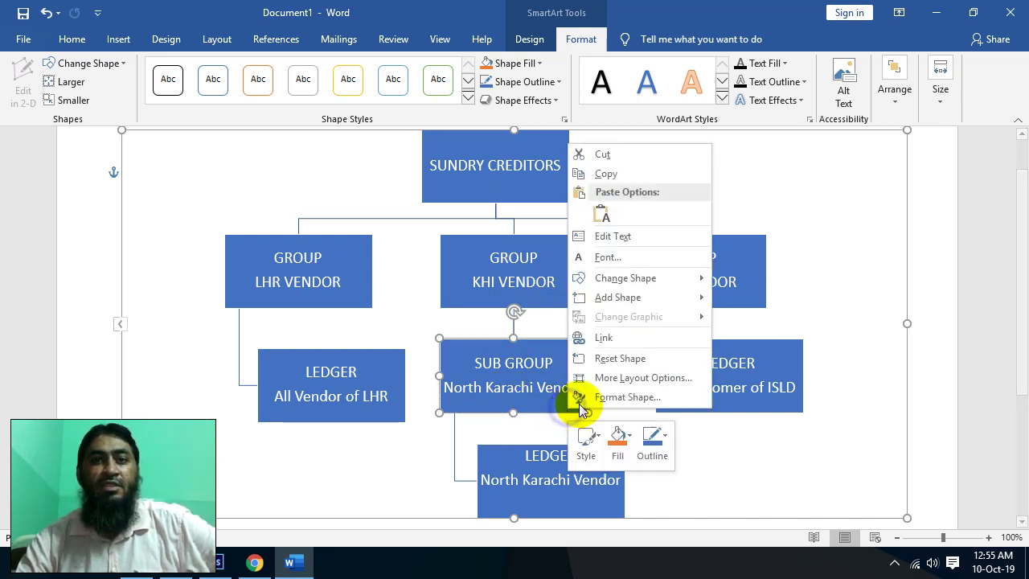
{"action": "mouse_move", "coordinate": [636, 302]}
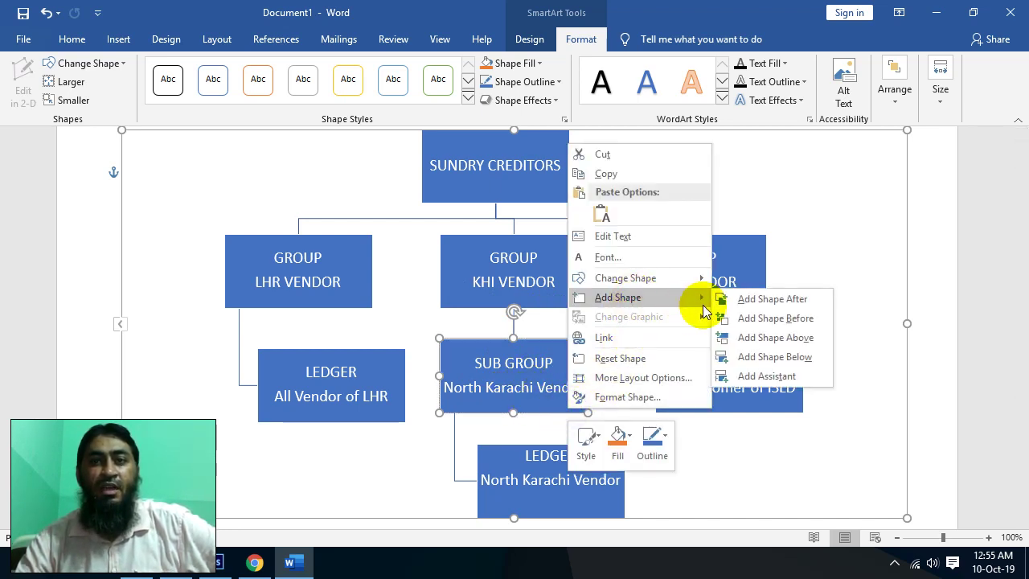
{"action": "left_click", "coordinate": [762, 299]}
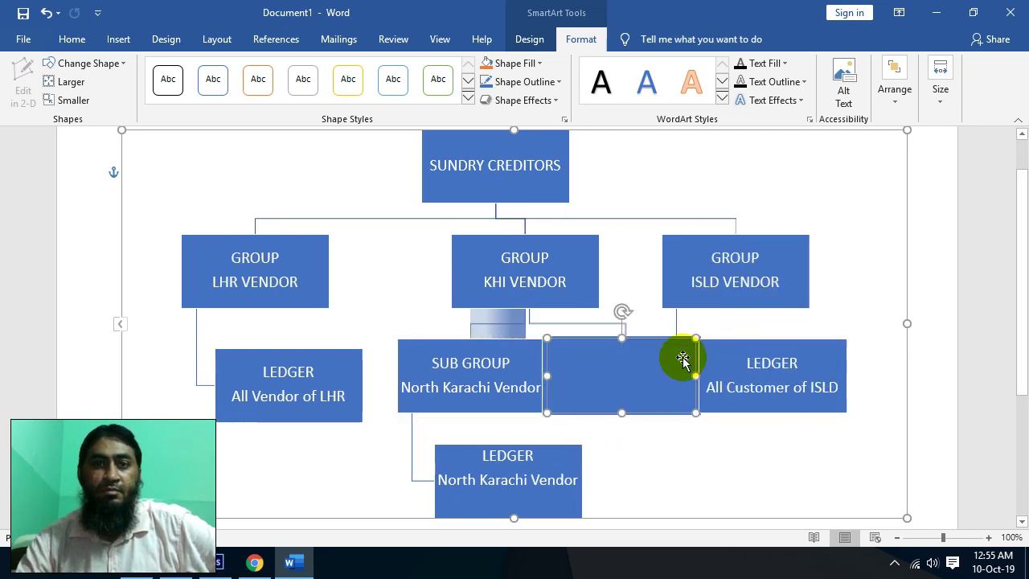
Step: Label the empty box beside the North Karachi sub group with SUB GROUP and, on a second line, Gulshan Vendor
{"action": "right_click", "coordinate": [612, 372]}
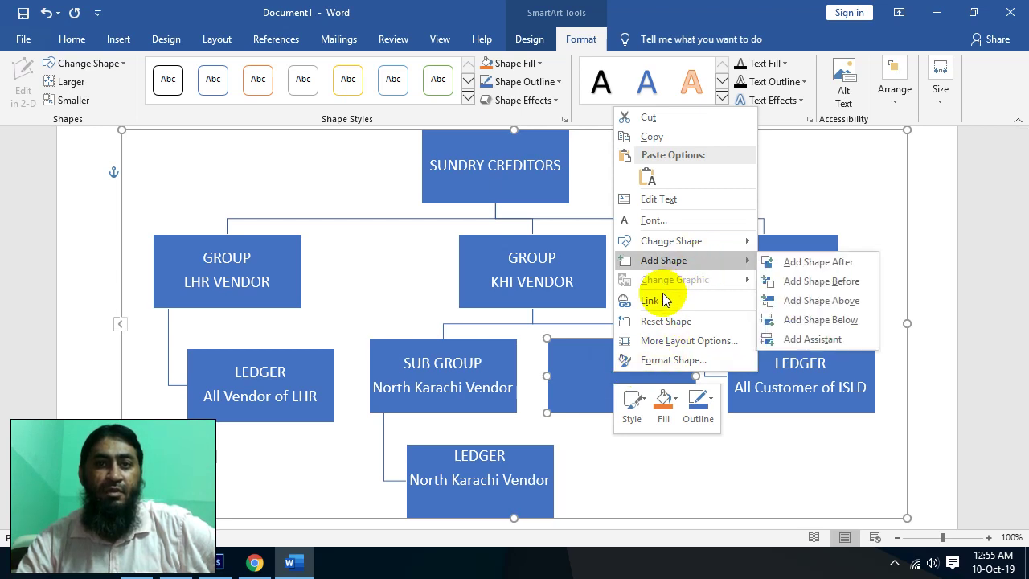
{"action": "left_click", "coordinate": [663, 199]}
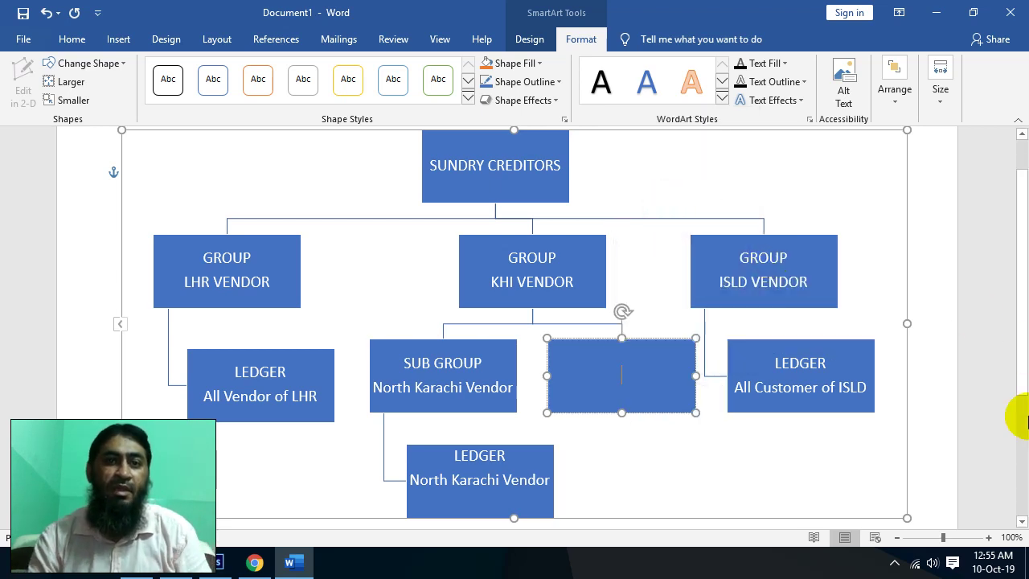
{"action": "type", "text": "SUB "}
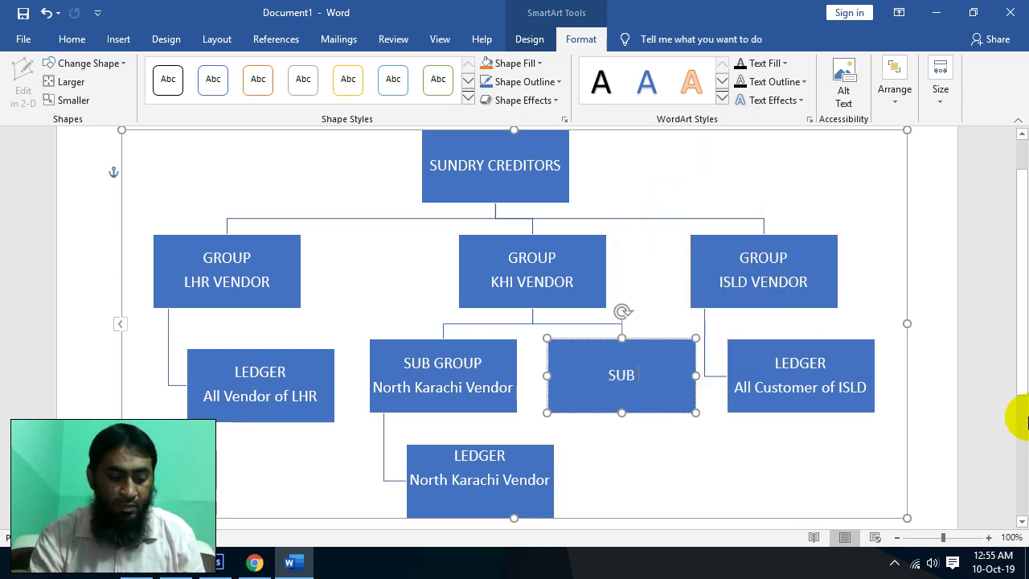
{"action": "type", "text": "GROUP"}
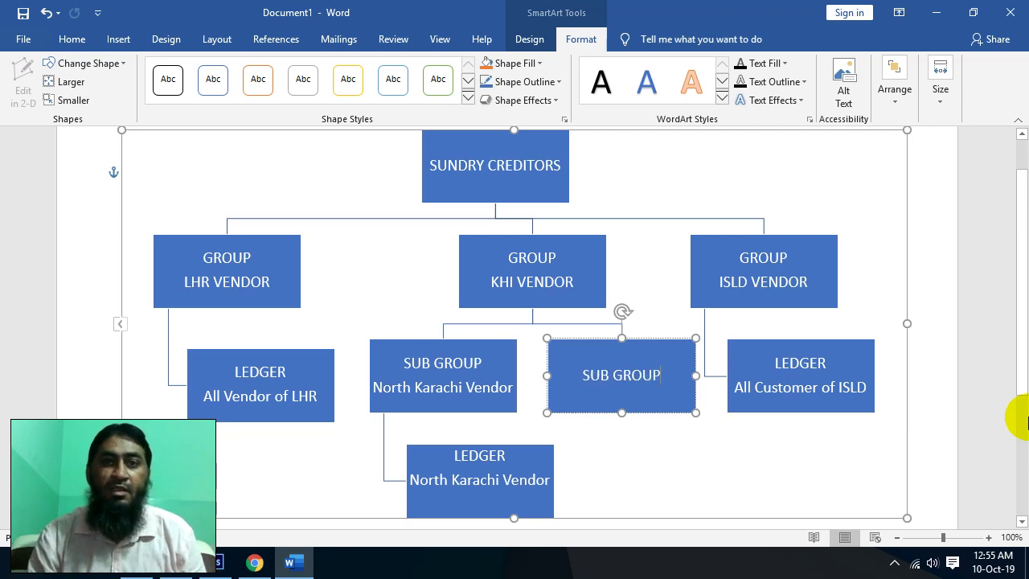
{"action": "key", "text": "Return"}
{"action": "type", "text": "G"}
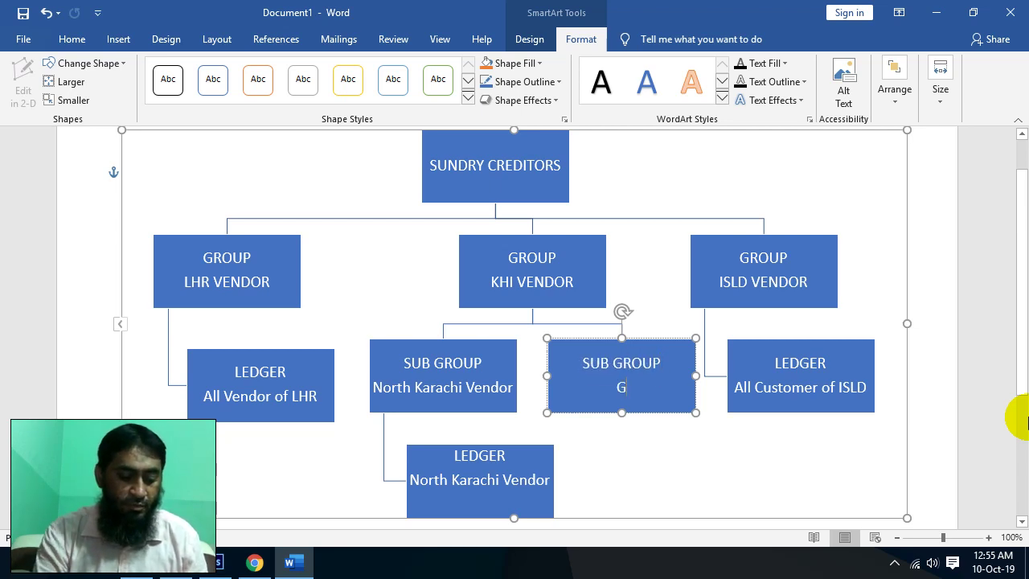
{"action": "type", "text": "ulshan"}
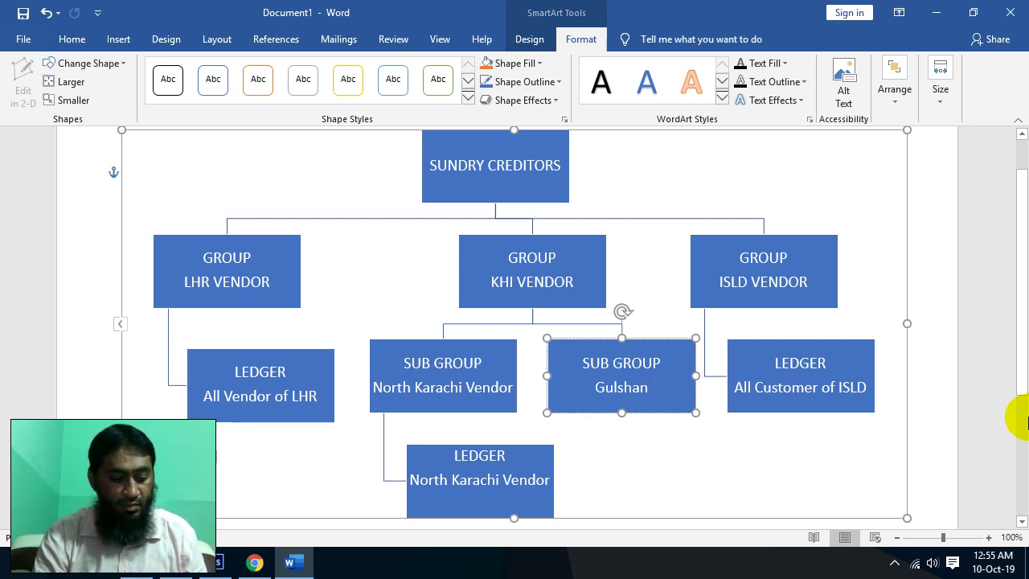
{"action": "type", "text": "Vendor"}
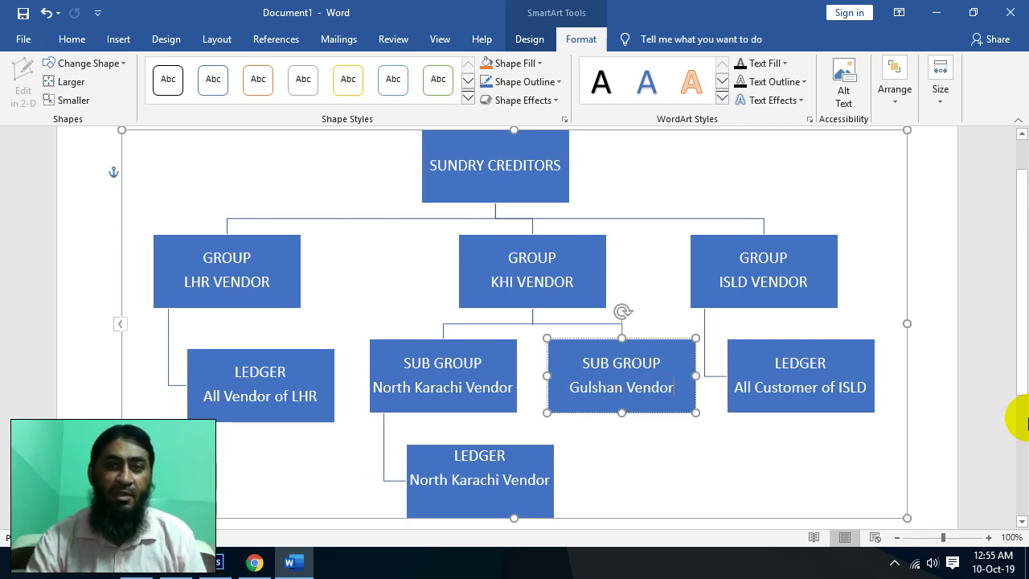
Step: Add a shape below the SUB GROUP Gulshan Vendor box
{"action": "right_click", "coordinate": [645, 413]}
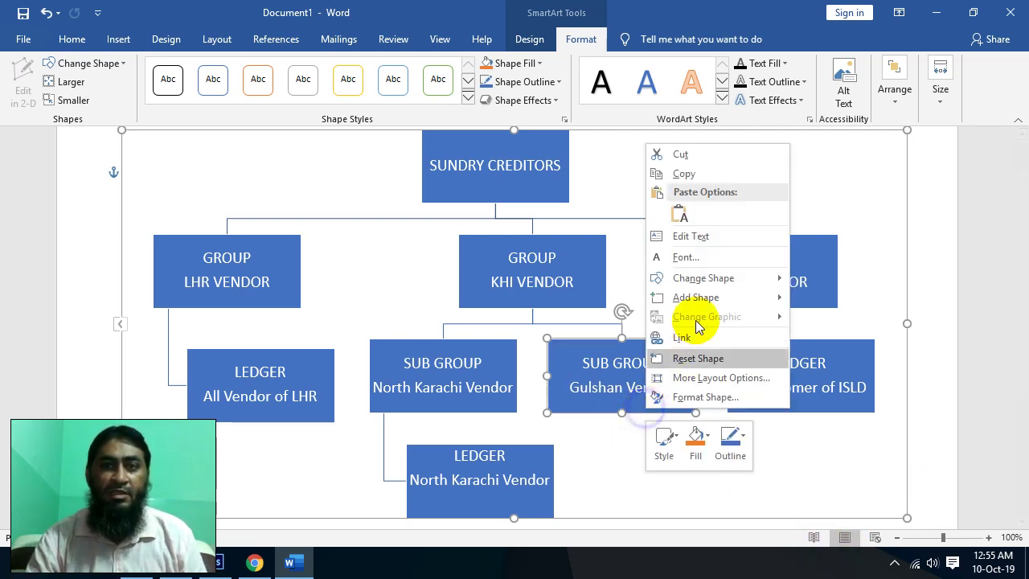
{"action": "mouse_move", "coordinate": [747, 297]}
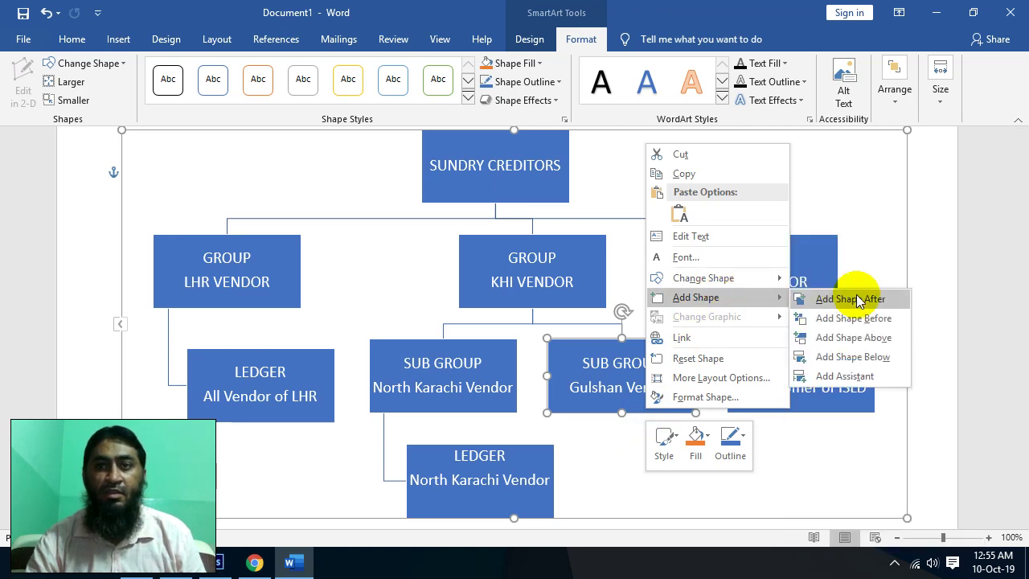
{"action": "left_click", "coordinate": [884, 359]}
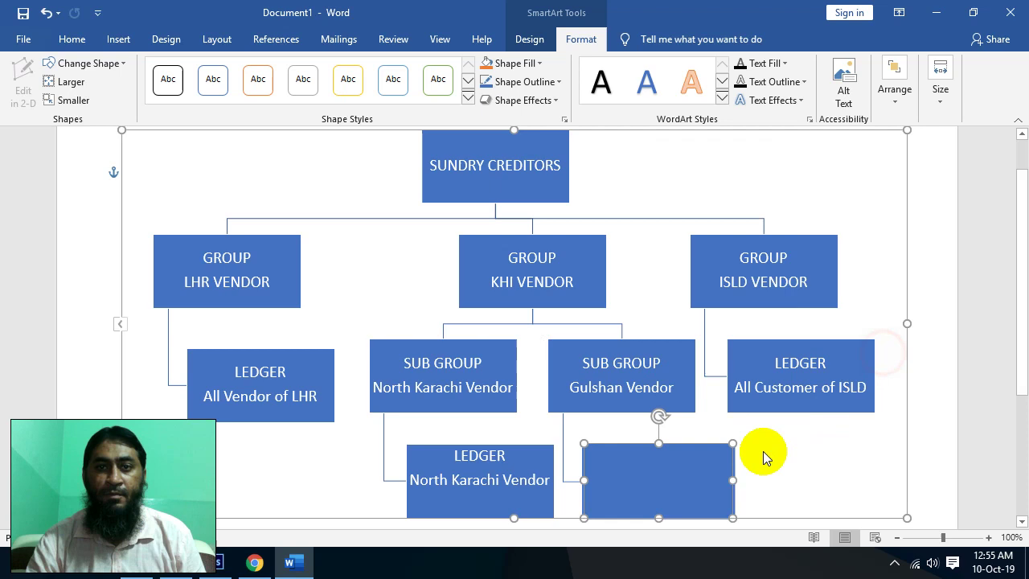
Step: Label the empty box beneath the Gulshan Vendor sub group with LEDGER and, on a second line, Gulshan Vendor
{"action": "right_click", "coordinate": [675, 464]}
{"action": "left_click", "coordinate": [755, 293]}
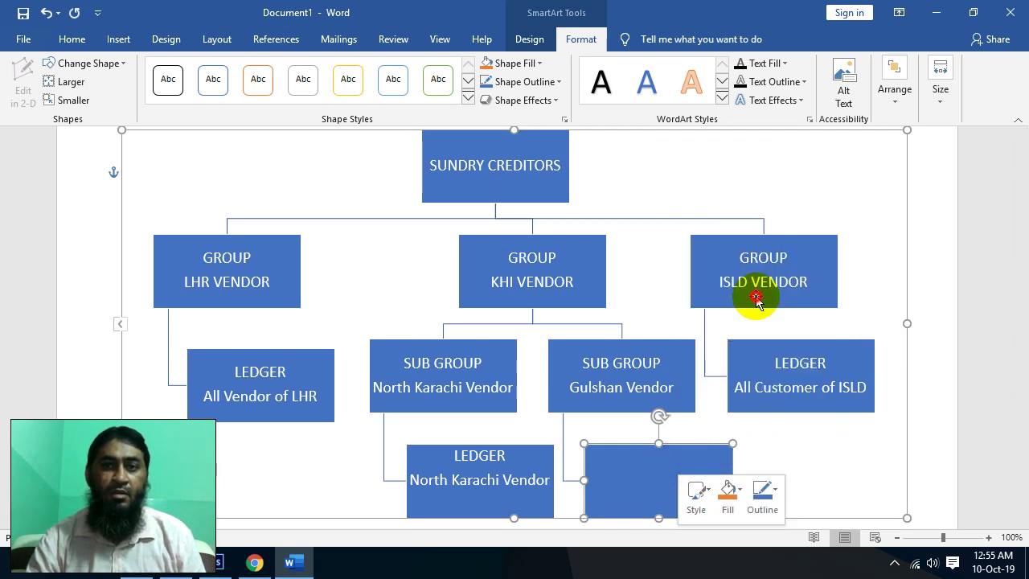
{"action": "type", "text": "L"}
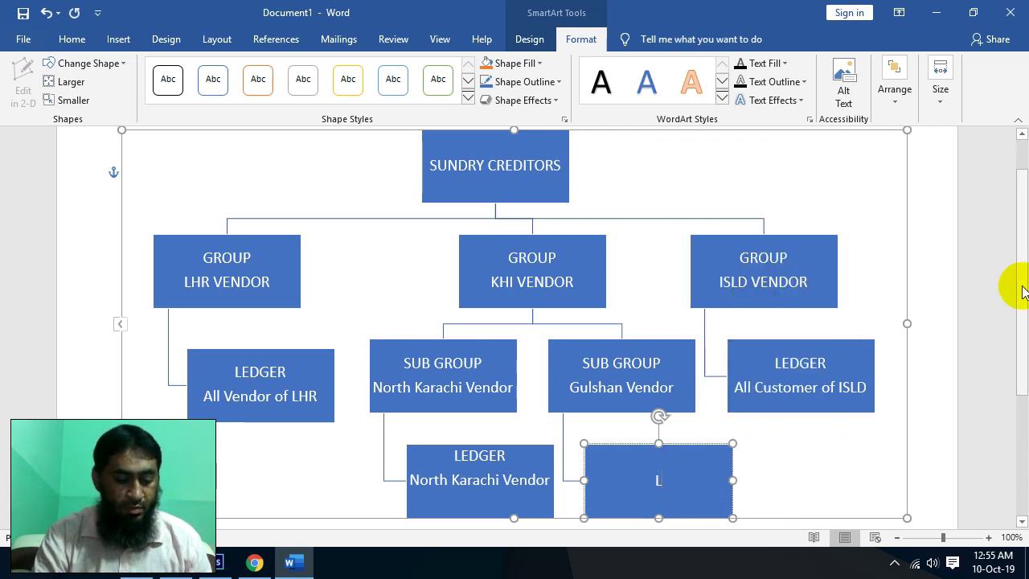
{"action": "type", "text": "EDGER"}
{"action": "key", "text": "Return"}
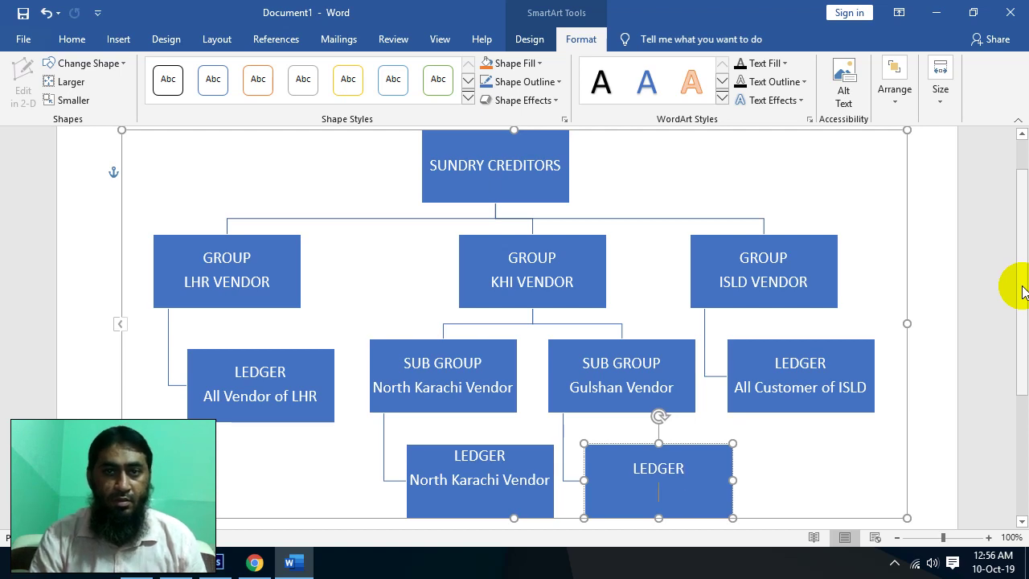
{"action": "type", "text": "Dulshan"}
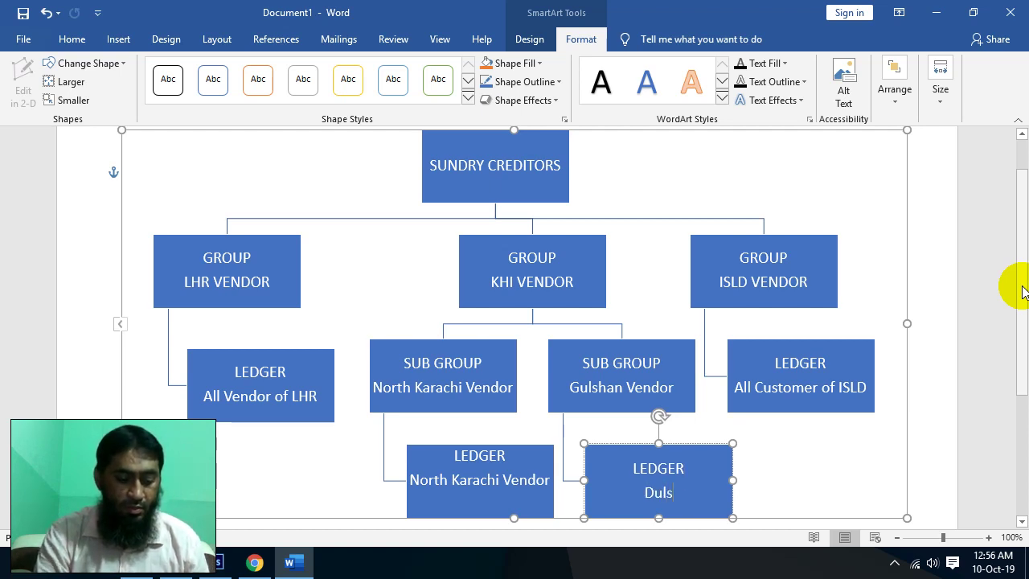
{"action": "key", "text": "BackSpace"}
{"action": "key", "text": "BackSpace"}
{"action": "key", "text": "BackSpace"}
{"action": "key", "text": "BackSpace"}
{"action": "key", "text": "BackSpace"}
{"action": "key", "text": "BackSpace"}
{"action": "key", "text": "BackSpace"}
{"action": "key", "text": "BackSpace"}
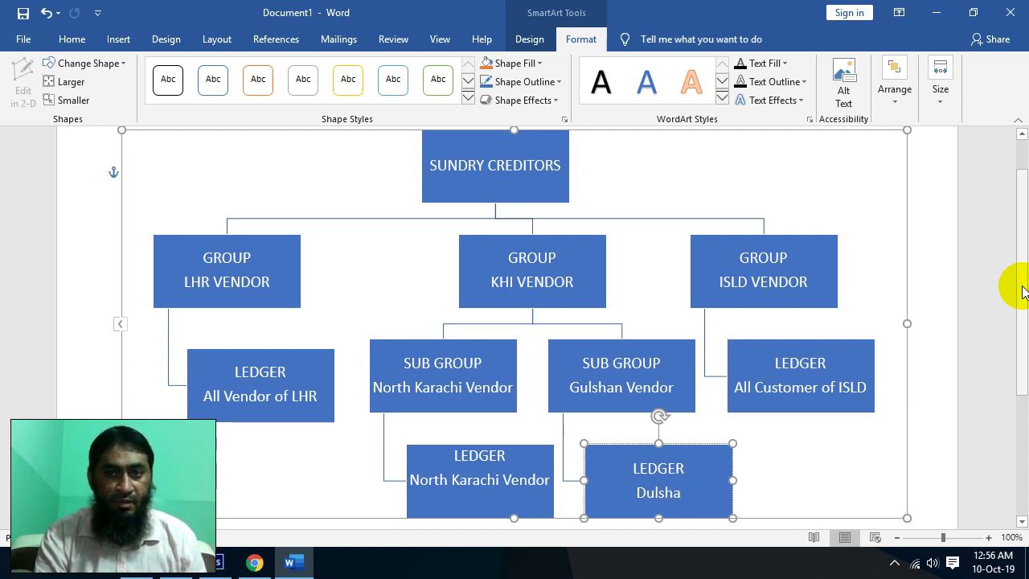
{"action": "key", "text": "Return"}
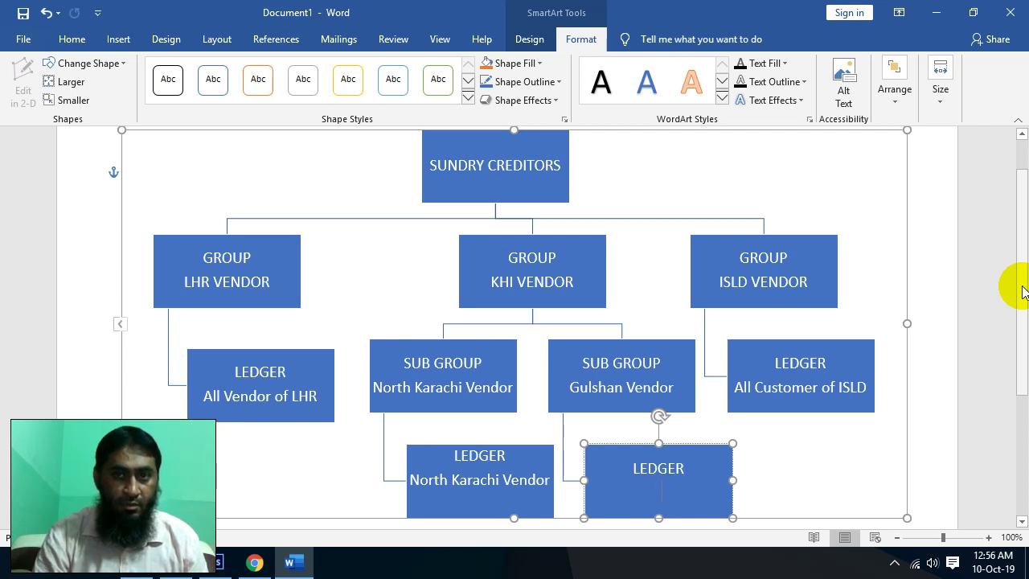
{"action": "type", "text": "Gulshan"}
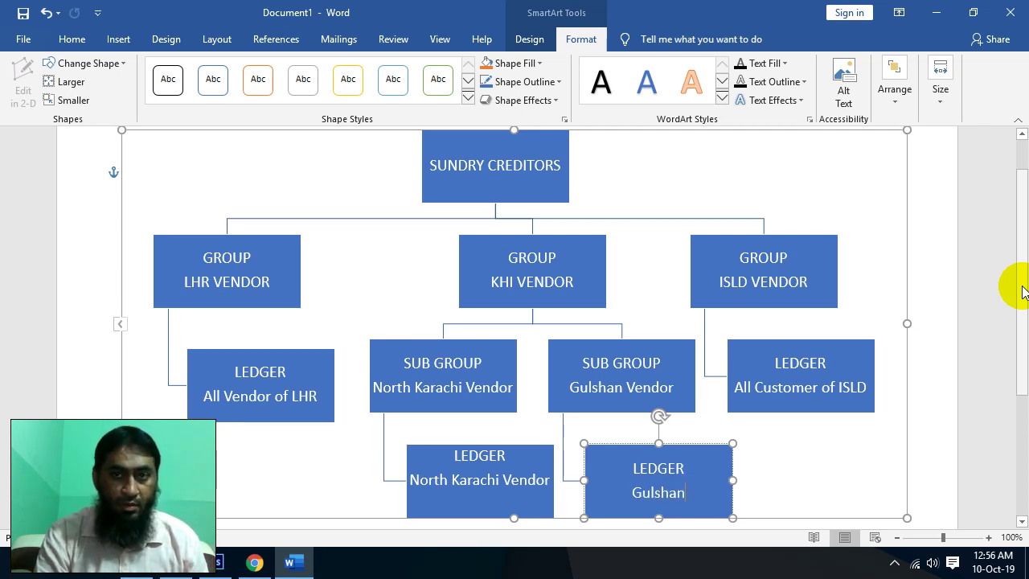
{"action": "type", "text": " Vendor"}
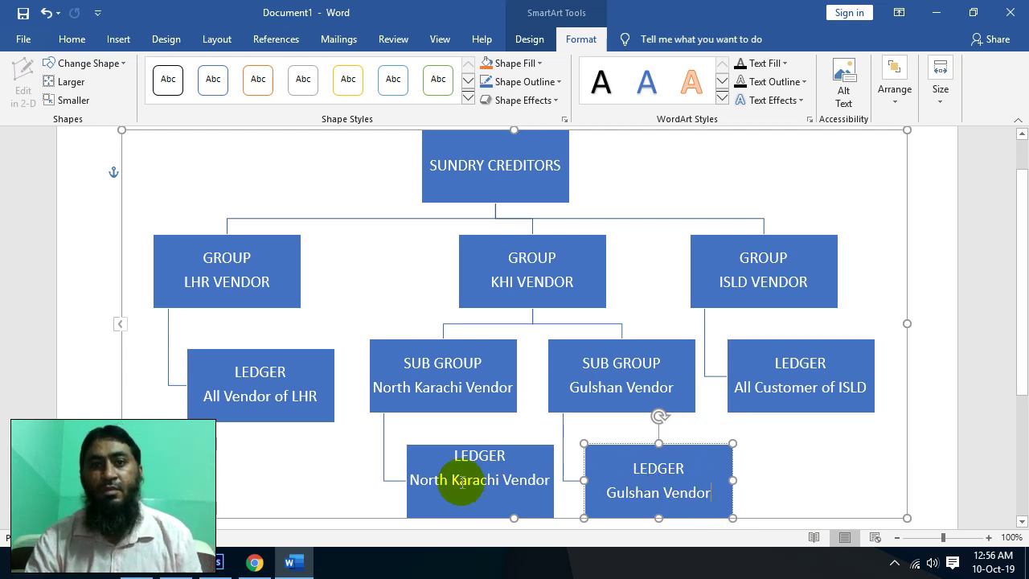
{"action": "left_click", "coordinate": [870, 469]}
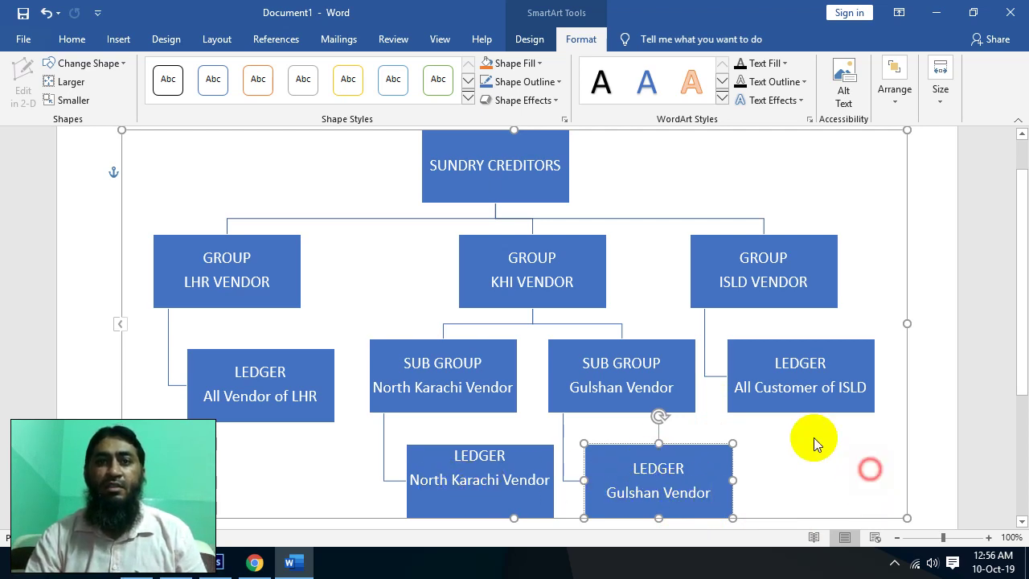
{"action": "left_click", "coordinate": [519, 257]}
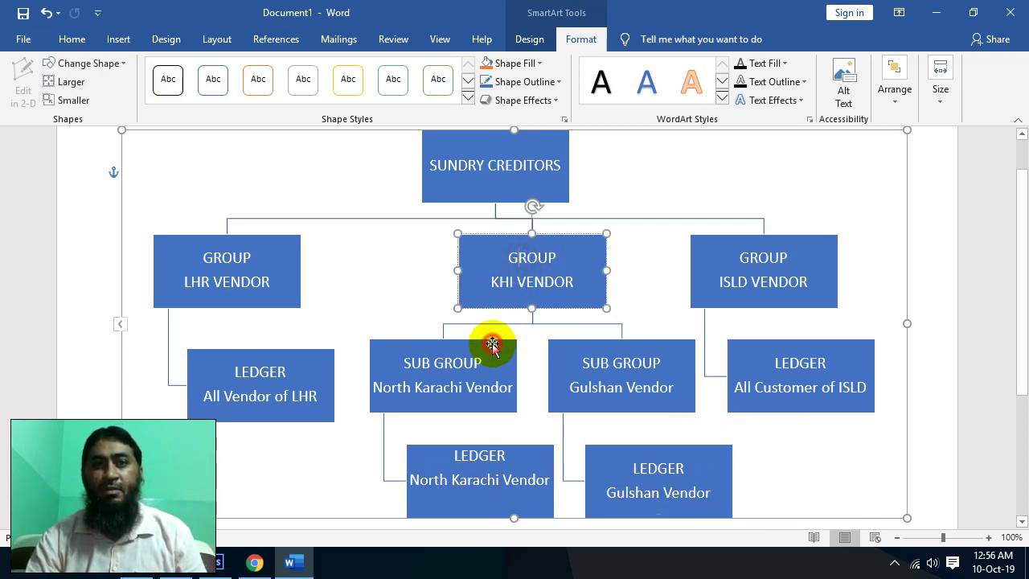
{"action": "left_click", "coordinate": [491, 346]}
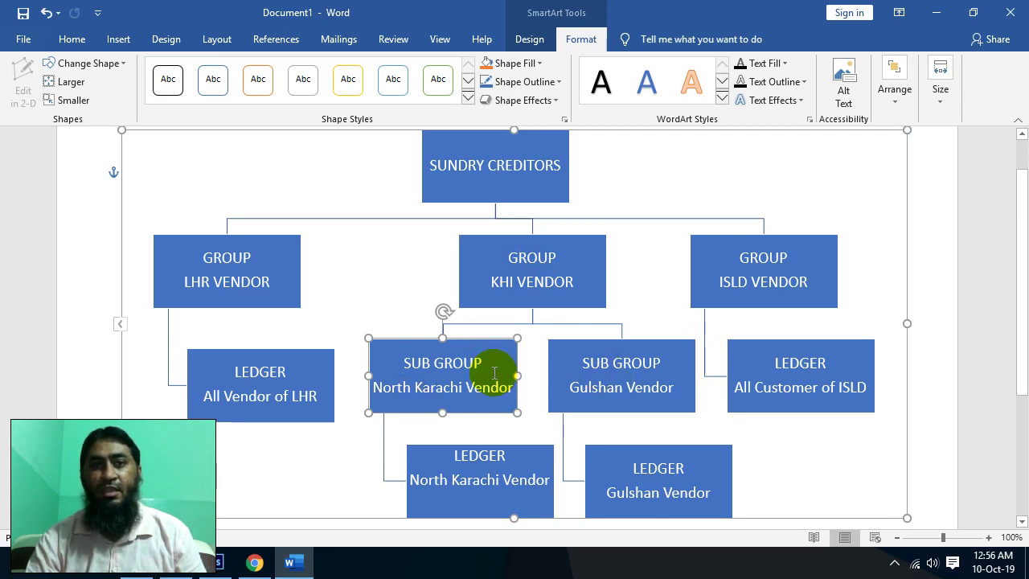
{"action": "left_click", "coordinate": [591, 366]}
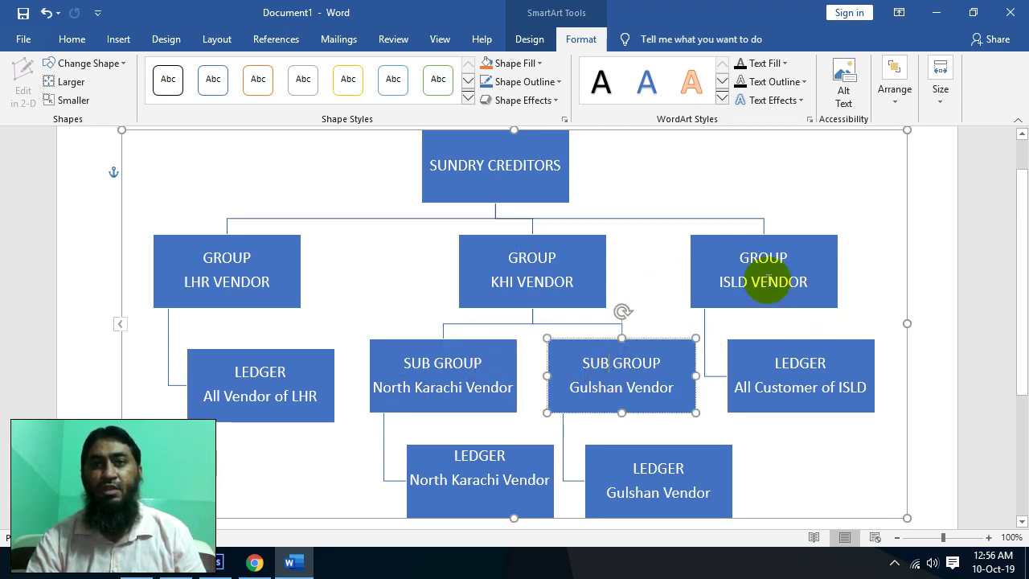
{"action": "left_click", "coordinate": [765, 280]}
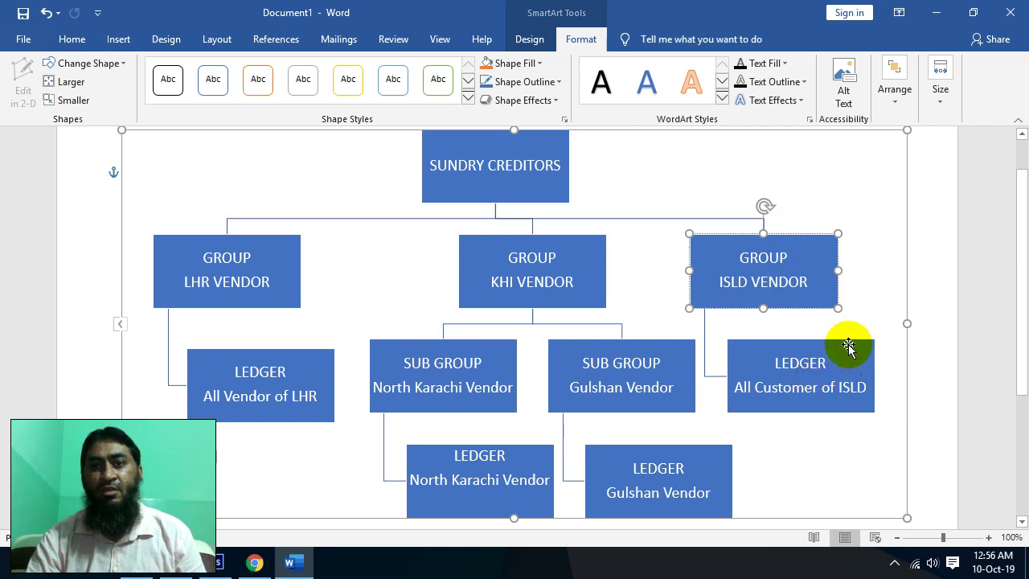
Step: Replace the word Customer with Vendor in the LEDGER box beneath ISLD VENDOR, so it reads All Vendor of ISLD
{"action": "left_click", "coordinate": [804, 387]}
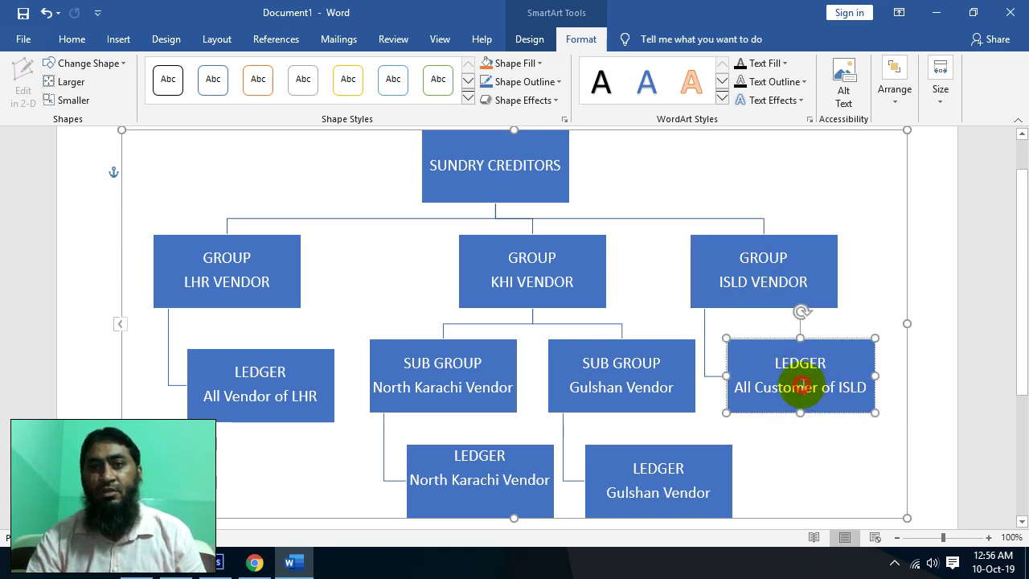
{"action": "left_click_drag", "start_coordinate": [819, 387], "coordinate": [754, 387]}
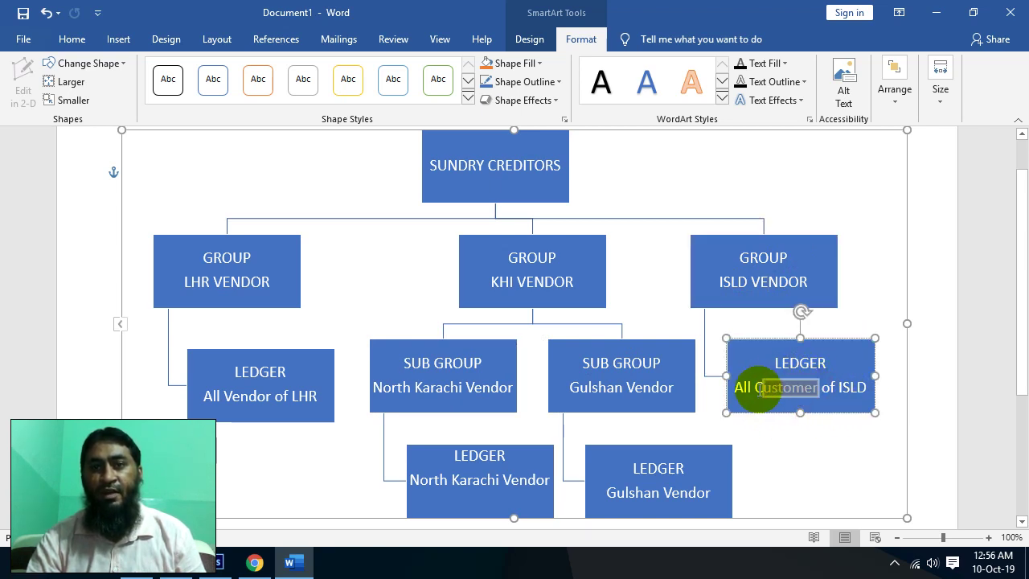
{"action": "type", "text": "Vendor"}
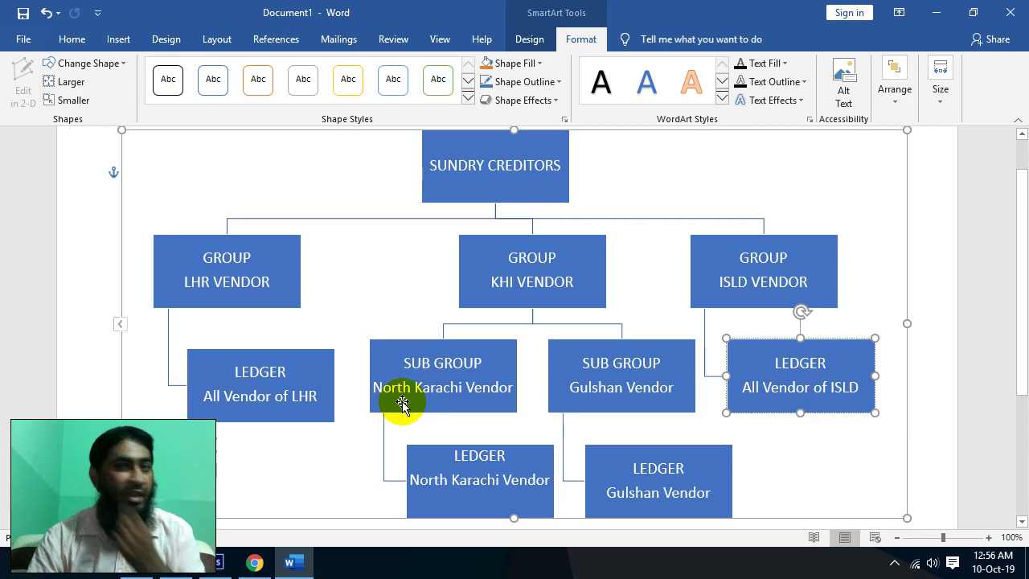
Step: Switch to Tally.ERP 9, unlock the company data by entering the TallyVault password, and maximize the window
{"action": "left_click", "coordinate": [936, 13]}
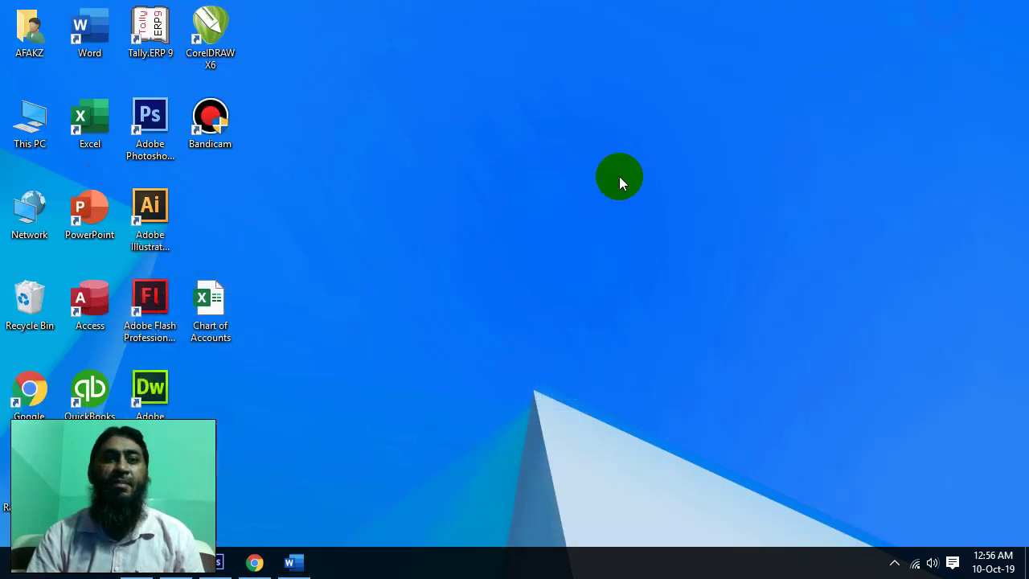
{"action": "double_click", "coordinate": [146, 69]}
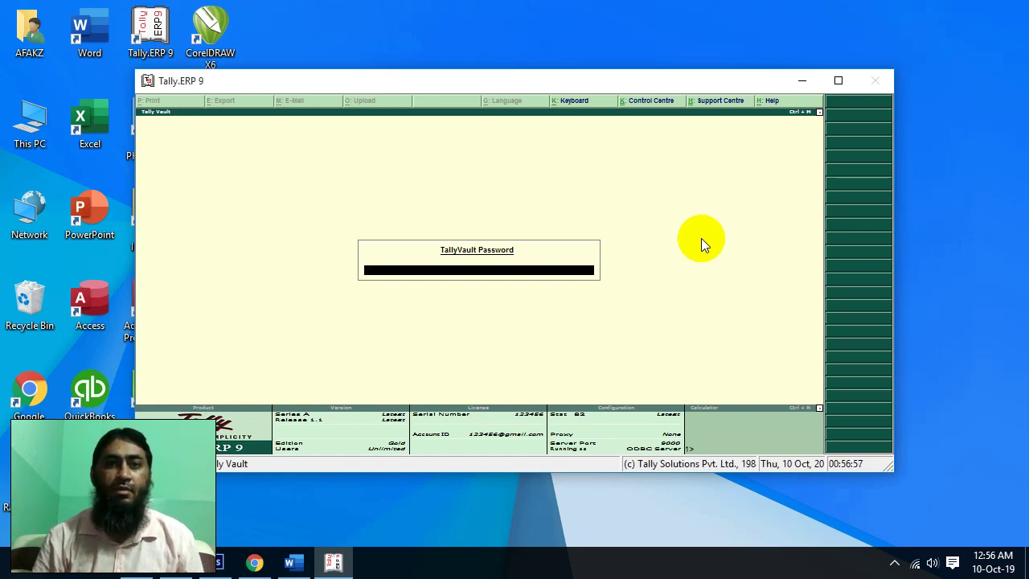
{"action": "left_click", "coordinate": [552, 272]}
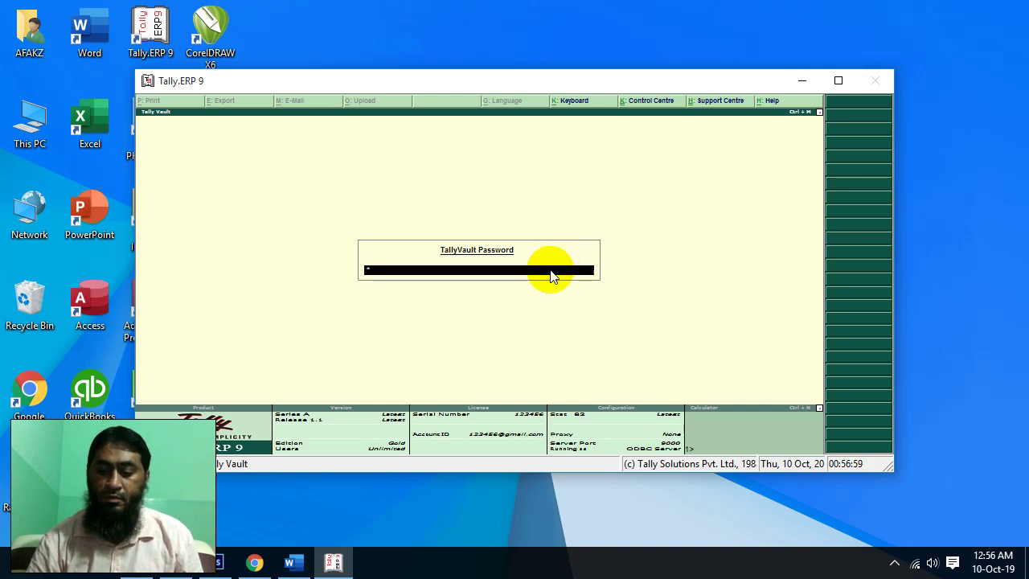
{"action": "key", "text": "Return"}
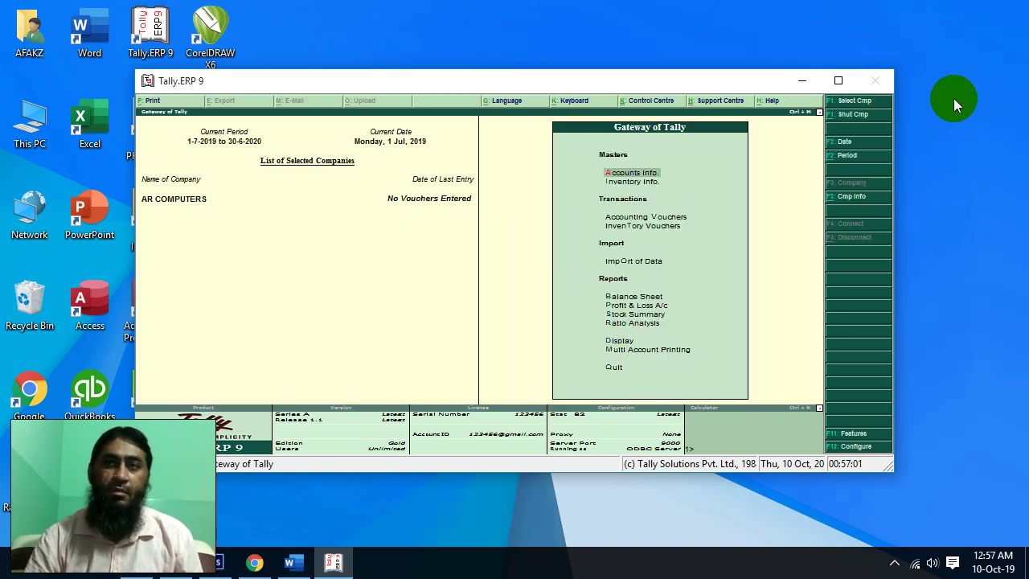
{"action": "left_click", "coordinate": [838, 81]}
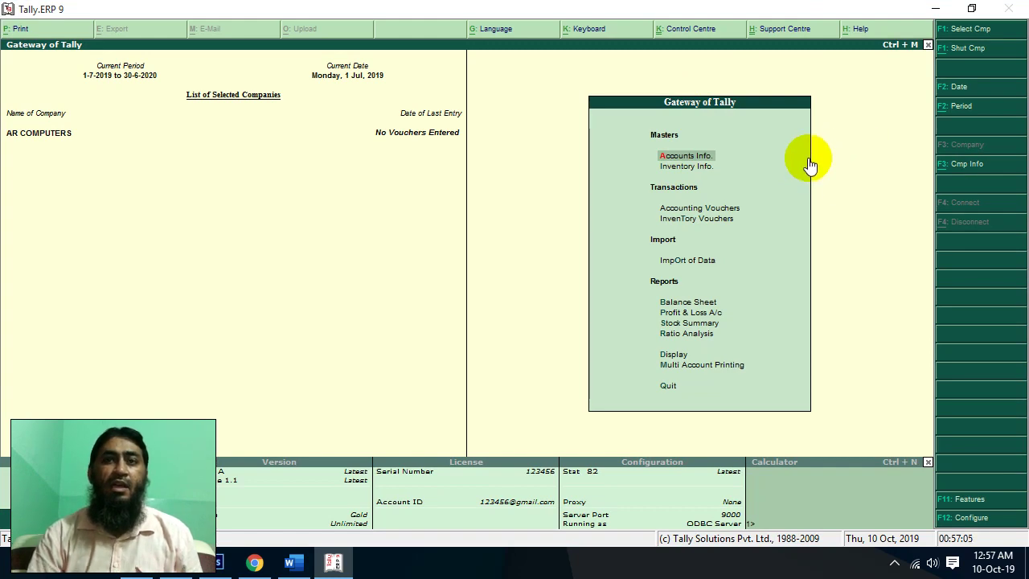
Step: Open the creation form for multiple account groups
{"action": "key", "text": "super+plus"}
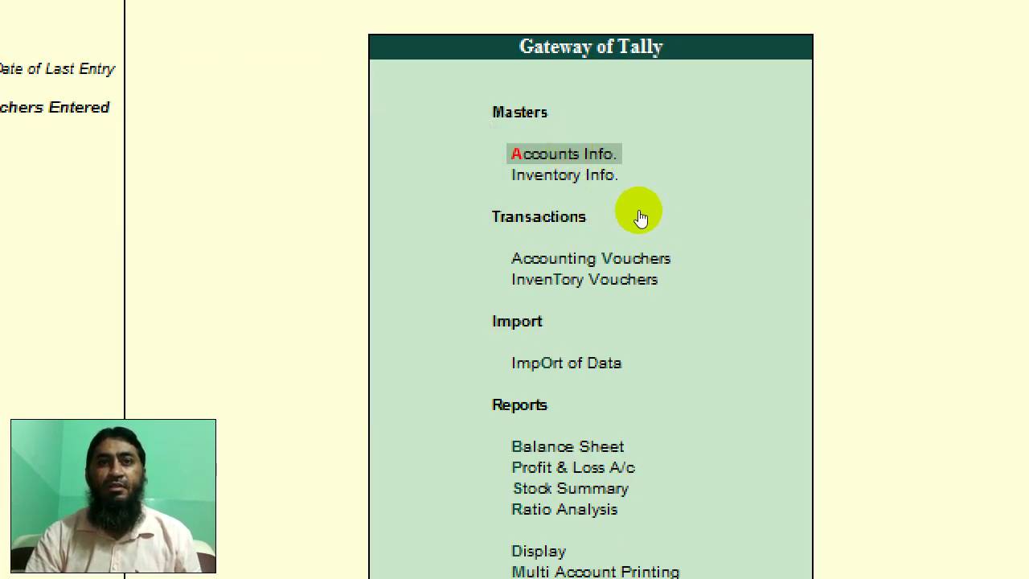
{"action": "left_click", "coordinate": [660, 162]}
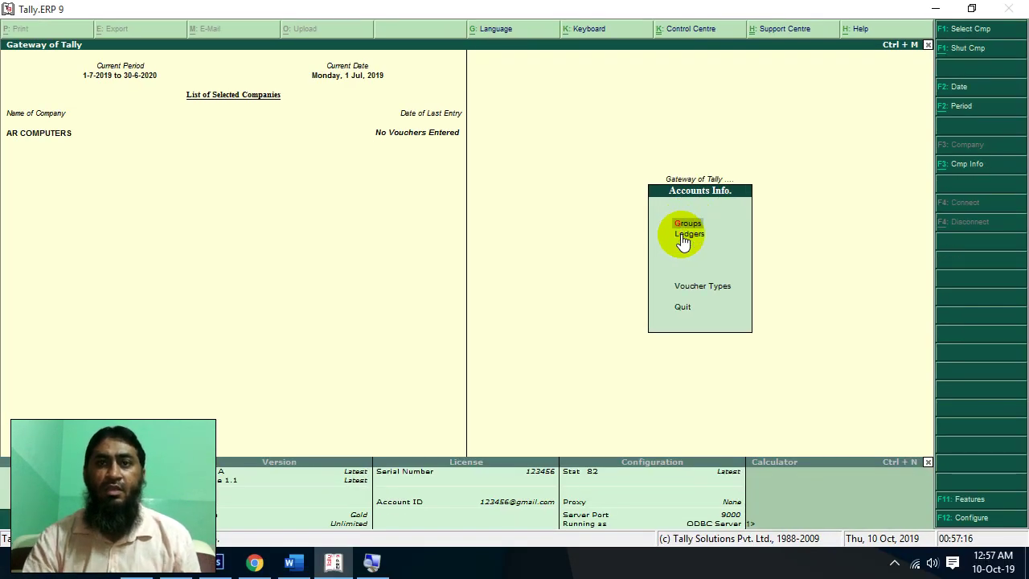
{"action": "key", "text": "Escape"}
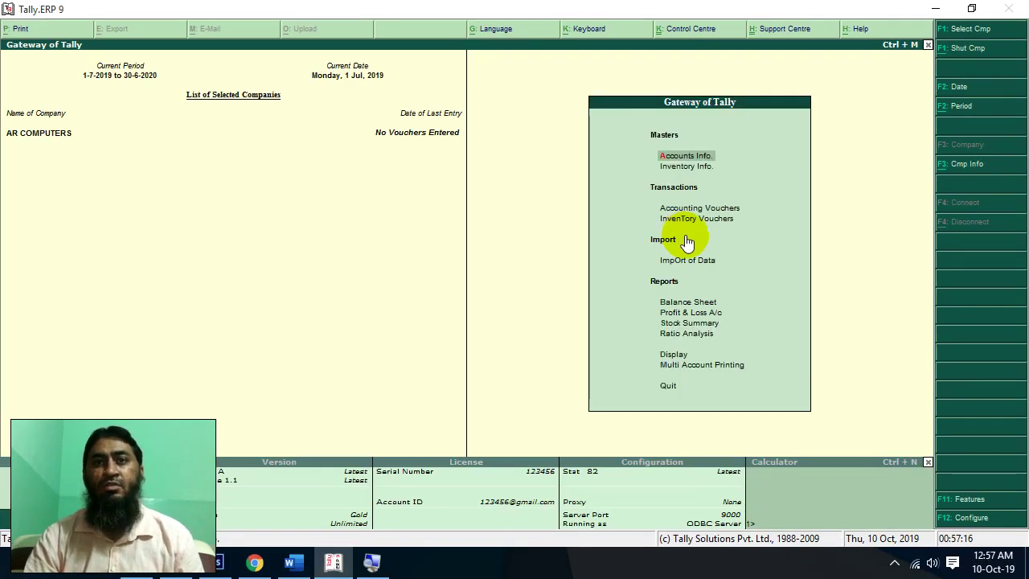
{"action": "left_click", "coordinate": [691, 157]}
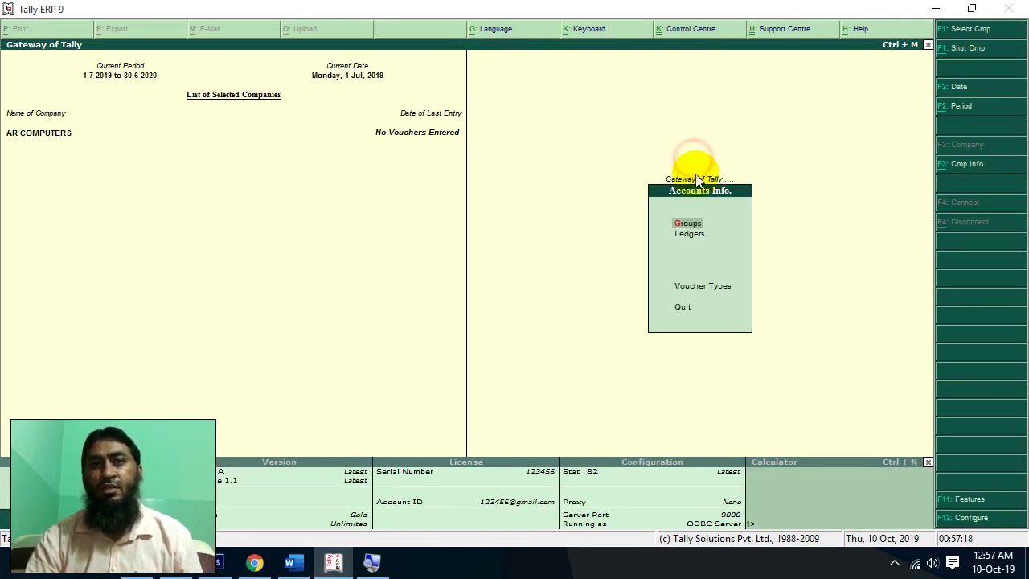
{"action": "left_click", "coordinate": [689, 232]}
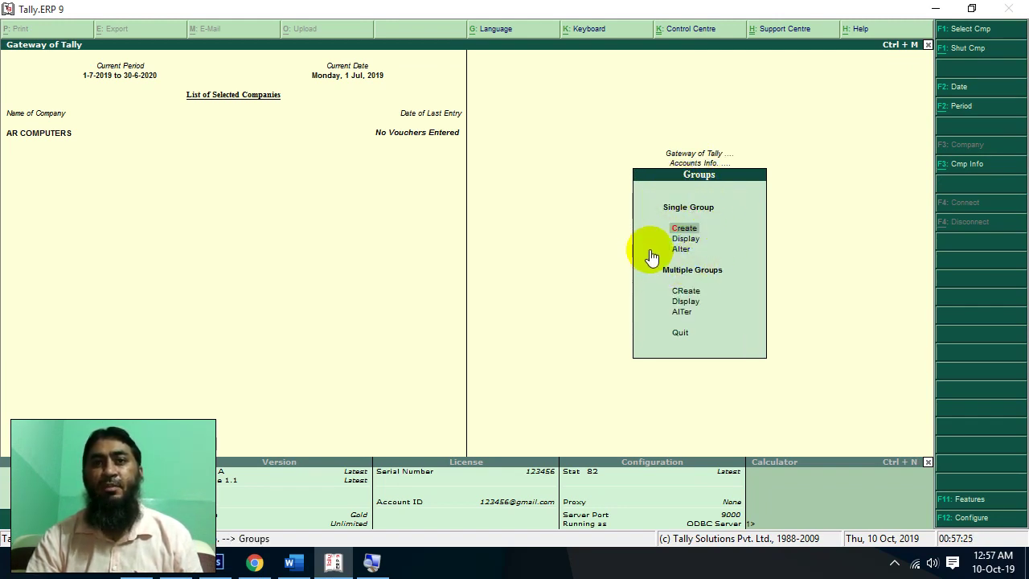
{"action": "left_click", "coordinate": [687, 294]}
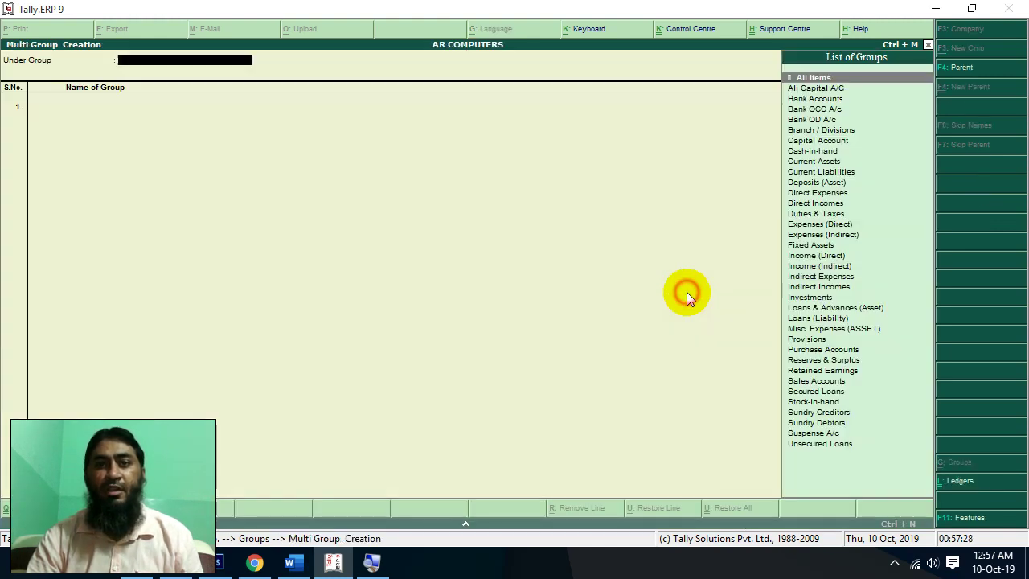
Step: Set Sundry Creditors as the parent group for the new groups
{"action": "left_click", "coordinate": [236, 59]}
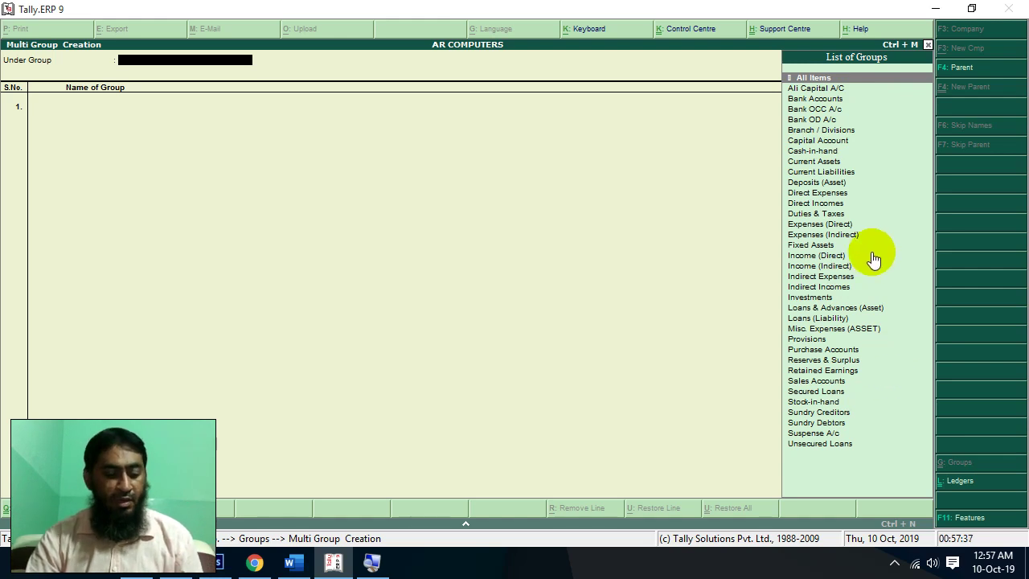
{"action": "type", "text": "S"}
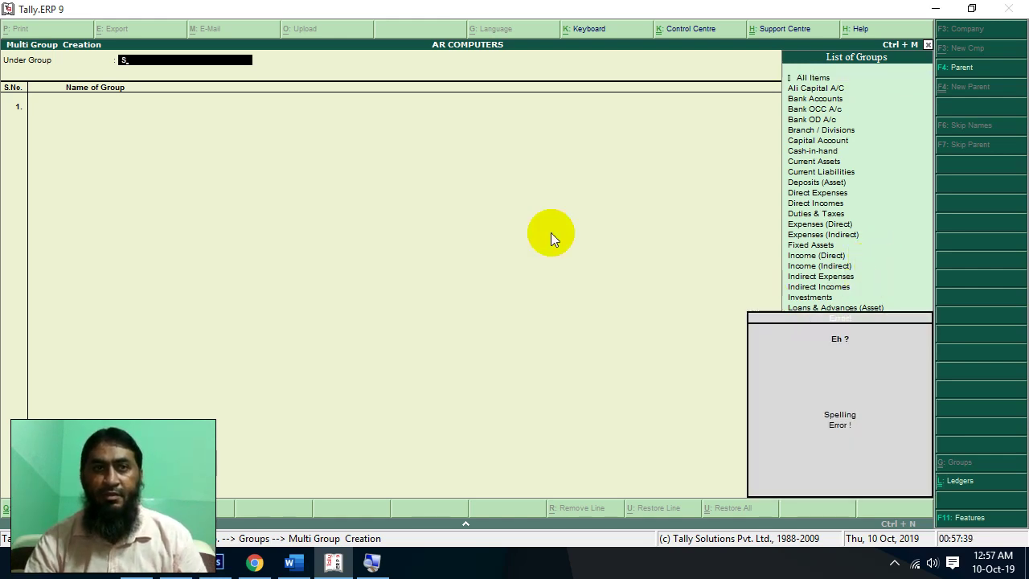
{"action": "key", "text": "BackSpace"}
{"action": "type", "text": "S"}
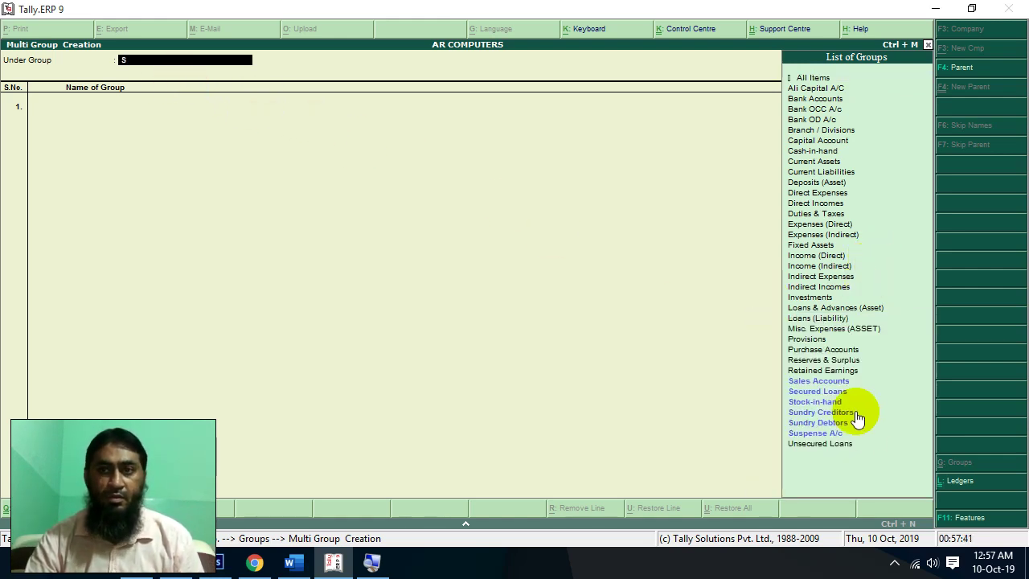
{"action": "left_click", "coordinate": [842, 412]}
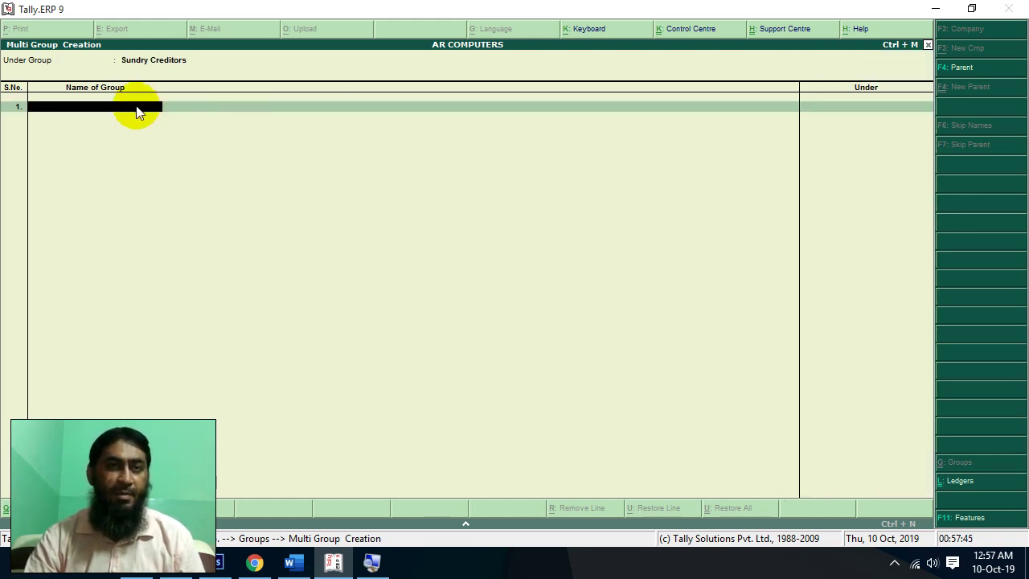
Step: Check the vendor group names in the Word organization chart, then return to the maximized Tally.ERP 9 group creation form
{"action": "double_click", "coordinate": [352, 10]}
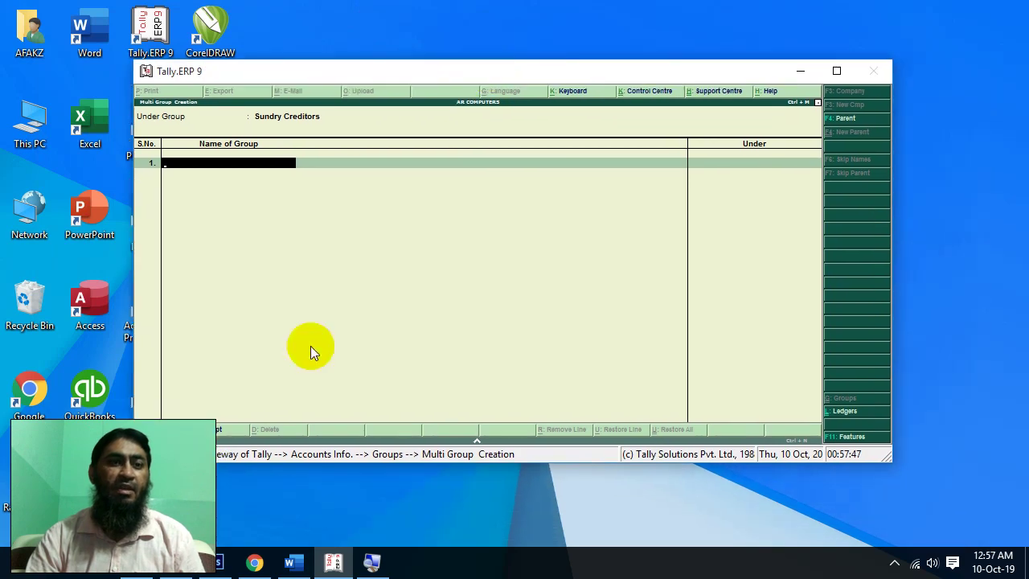
{"action": "left_click", "coordinate": [371, 557]}
{"action": "left_click", "coordinate": [371, 556]}
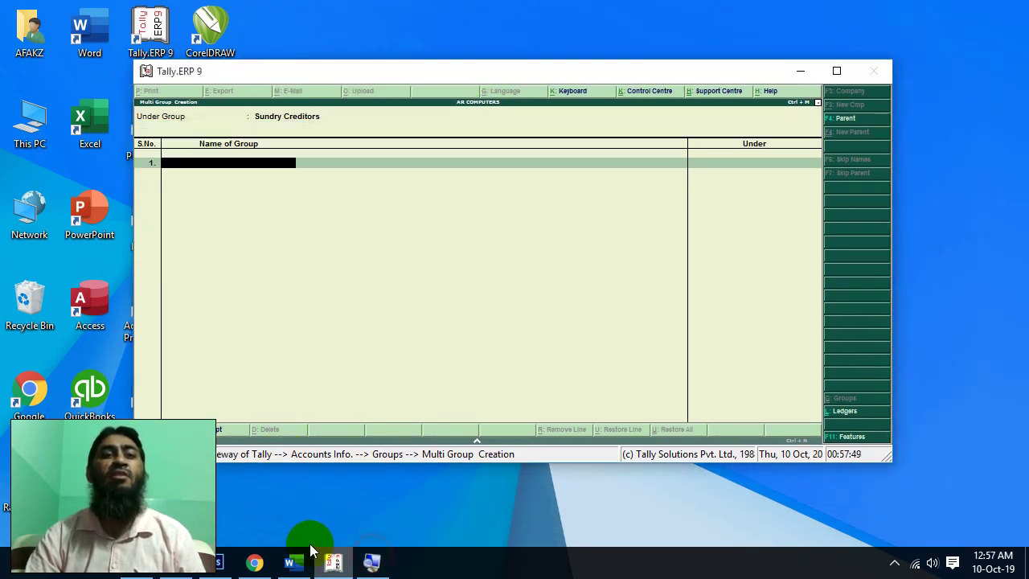
{"action": "left_click", "coordinate": [310, 547]}
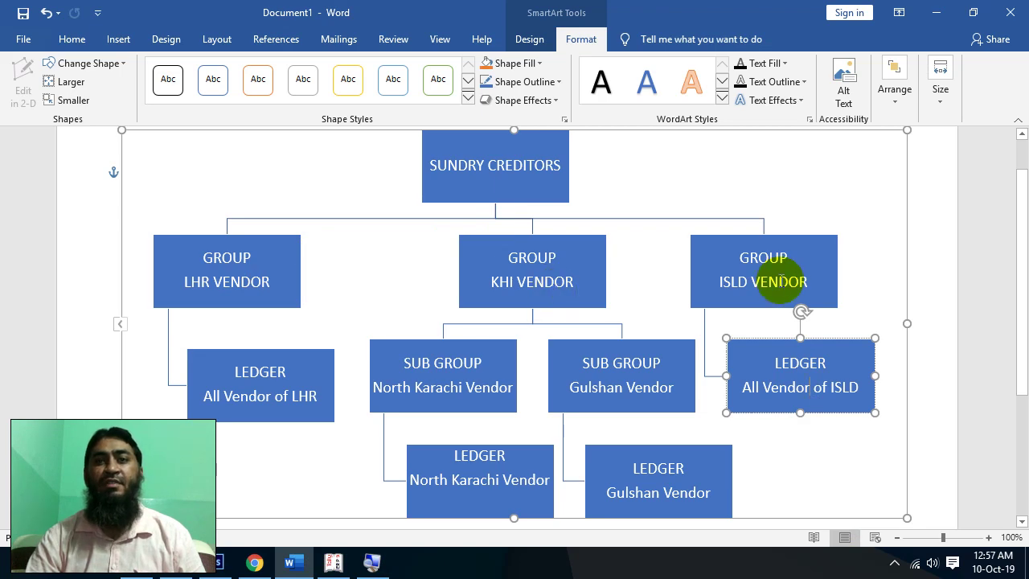
{"action": "left_click", "coordinate": [935, 12]}
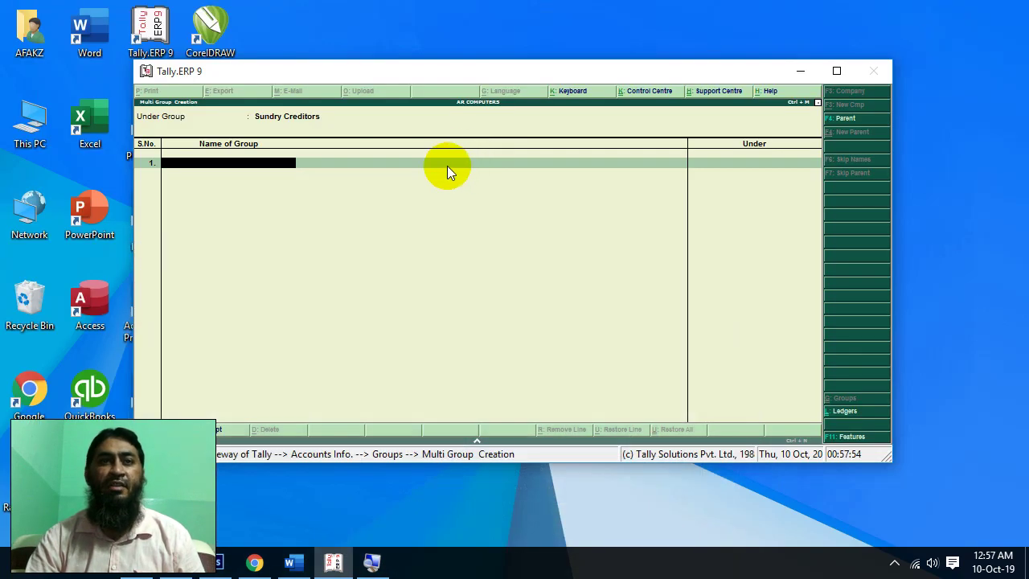
{"action": "left_click", "coordinate": [833, 69]}
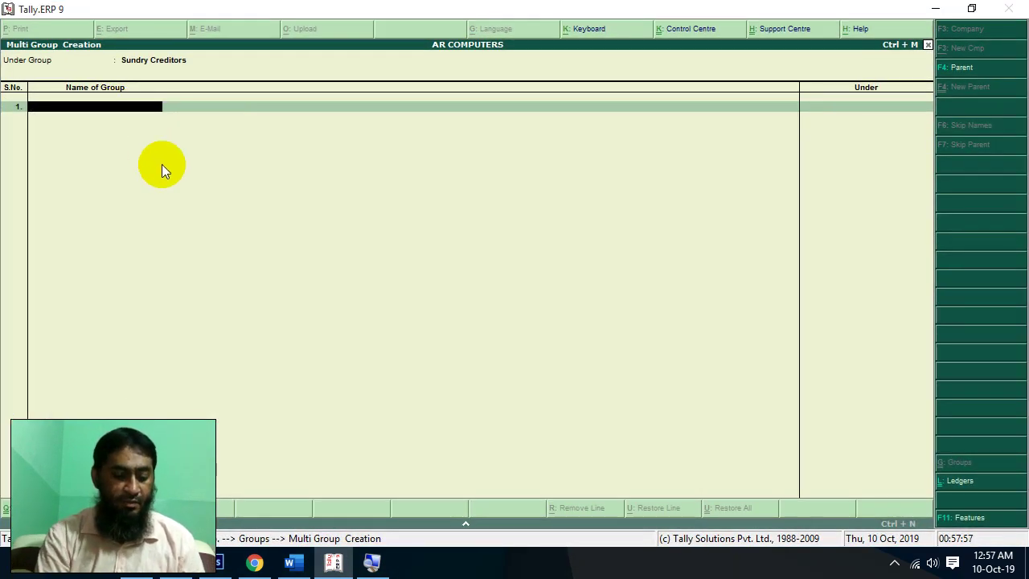
{"action": "type", "text": "Karachi"}
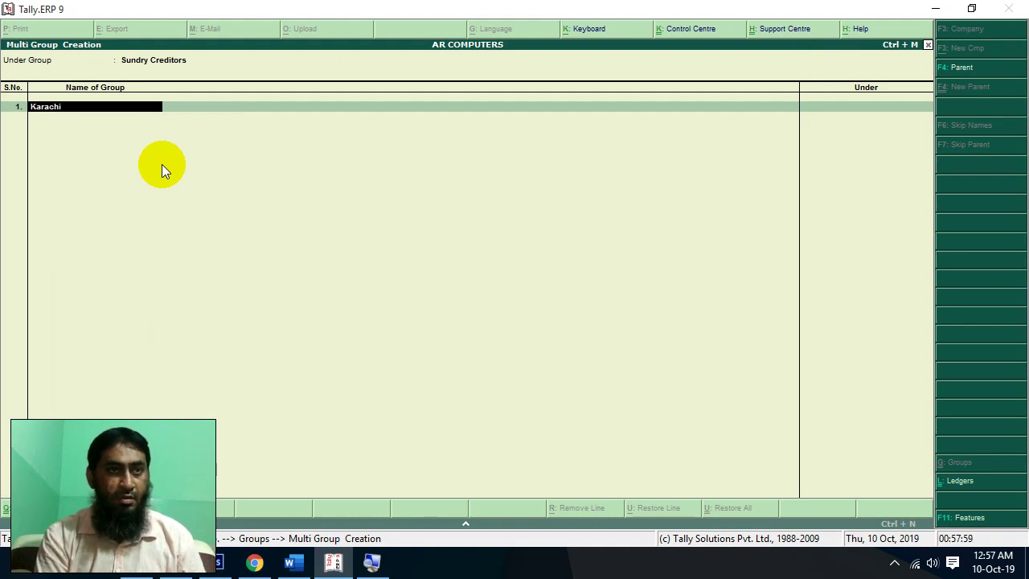
{"action": "type", "text": " Vendor"}
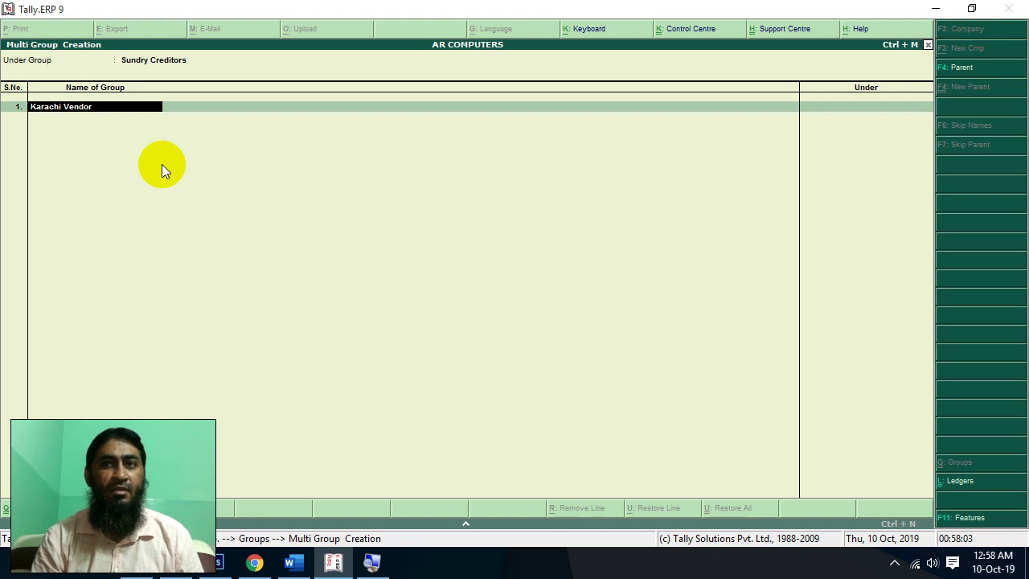
{"action": "key", "text": "Return"}
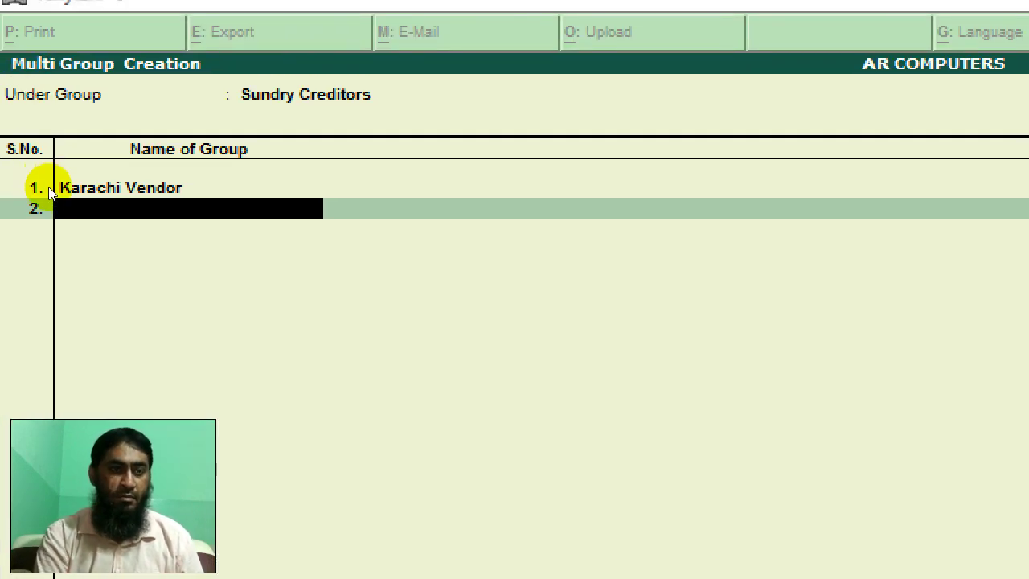
{"action": "type", "text": "Islam"}
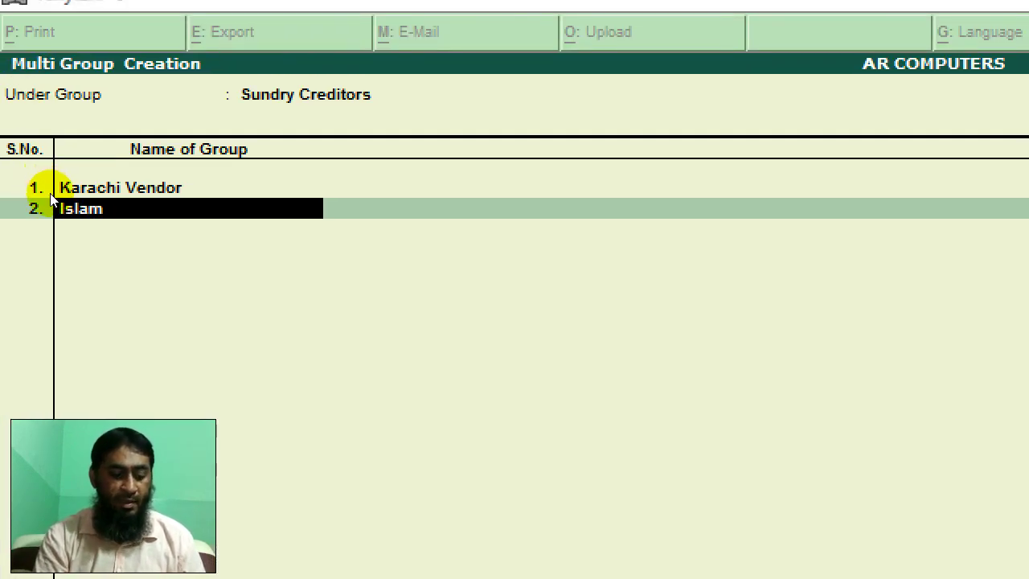
{"action": "type", "text": "abad"}
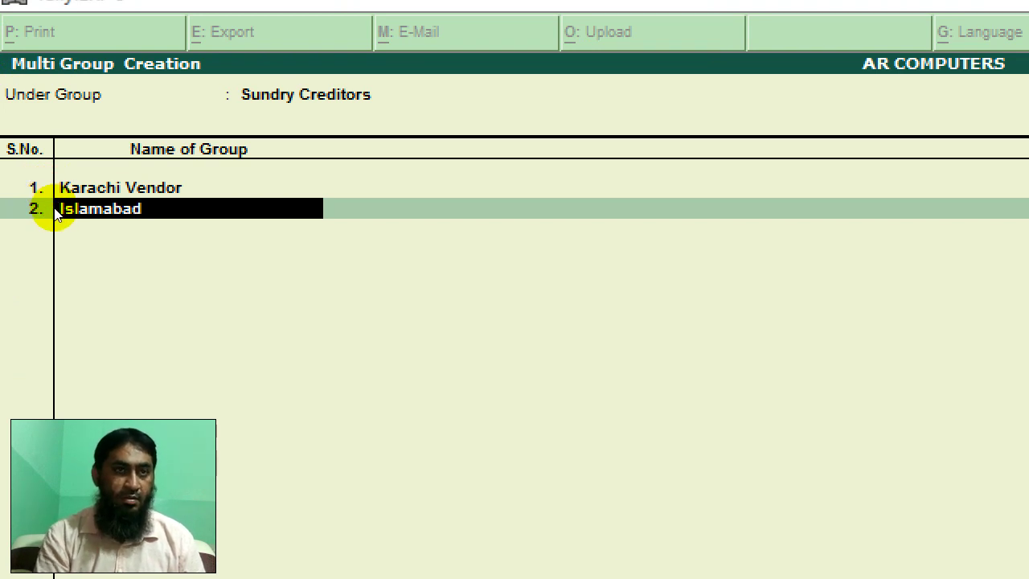
{"action": "key", "text": "BackSpace"}
{"action": "key", "text": "BackSpace"}
{"action": "key", "text": "BackSpace"}
{"action": "key", "text": "BackSpace"}
{"action": "key", "text": "BackSpace"}
{"action": "key", "text": "BackSpace"}
{"action": "key", "text": "BackSpace"}
{"action": "key", "text": "BackSpace"}
{"action": "key", "text": "BackSpace"}
{"action": "key", "text": "BackSpace"}
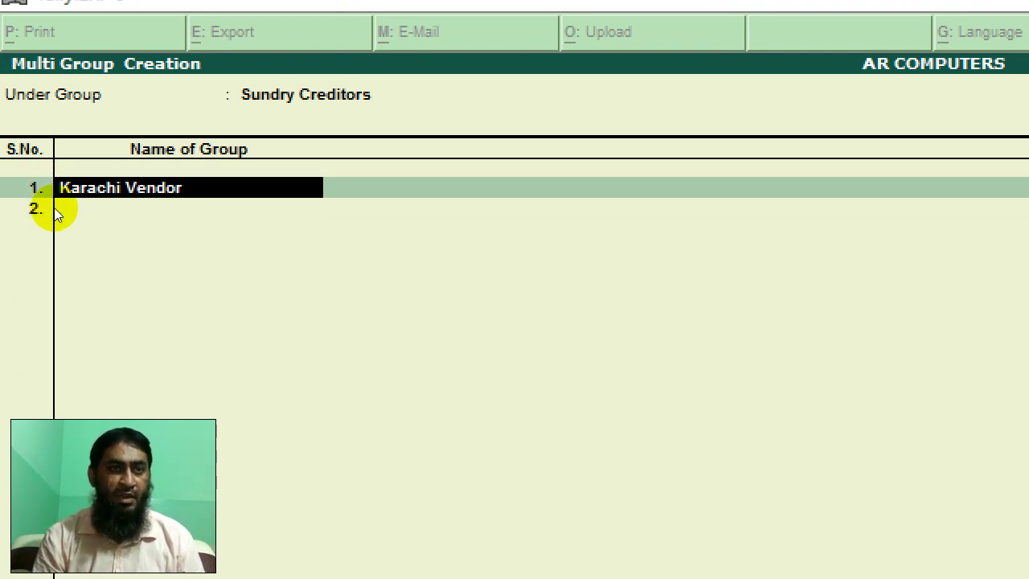
Step: Enter Lahore Vendor as the first group name and Karachi Vendor as the second under Sundry Creditors
{"action": "type", "text": "Lahor"}
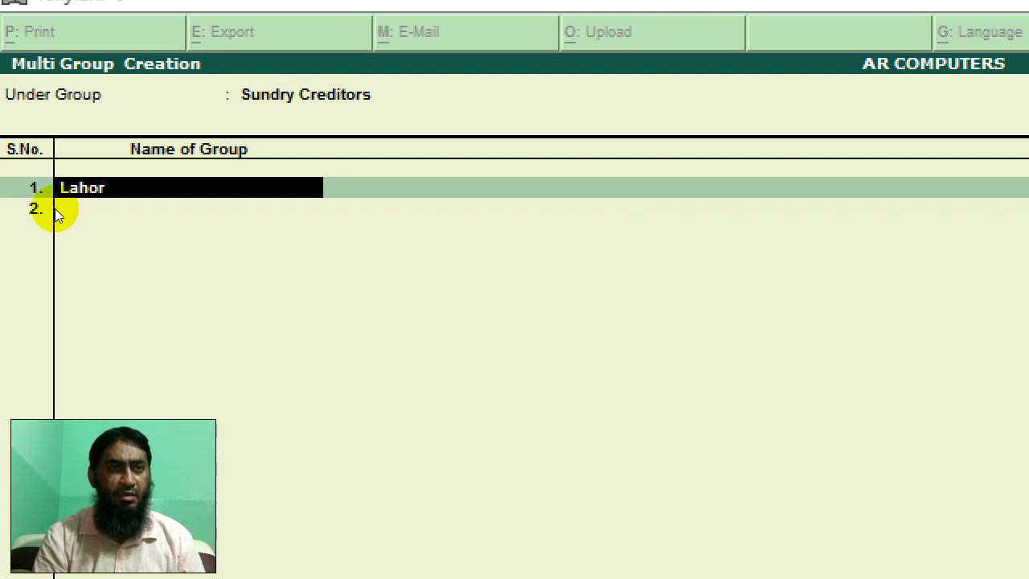
{"action": "type", "text": "e Vendor"}
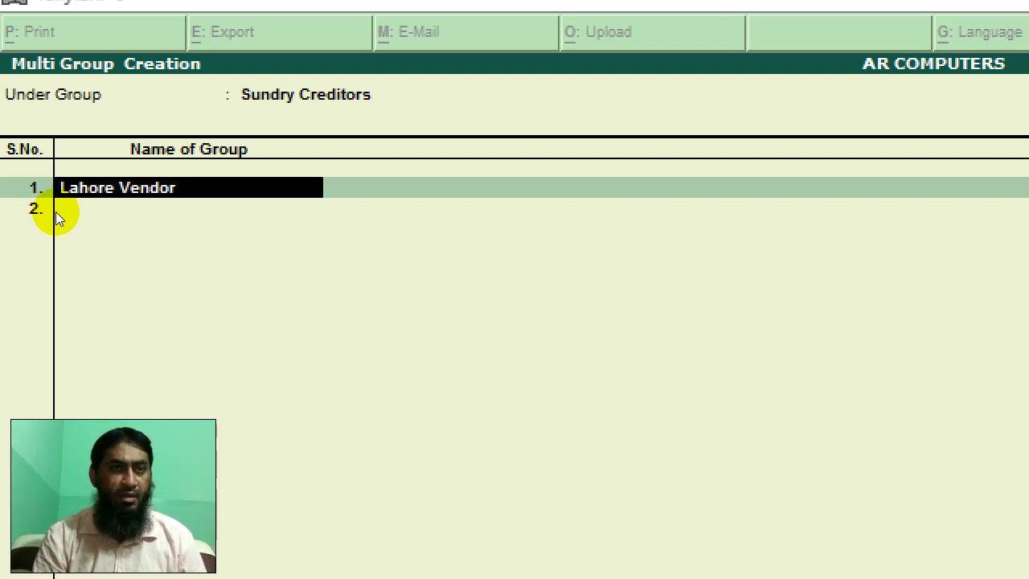
{"action": "key", "text": "Return"}
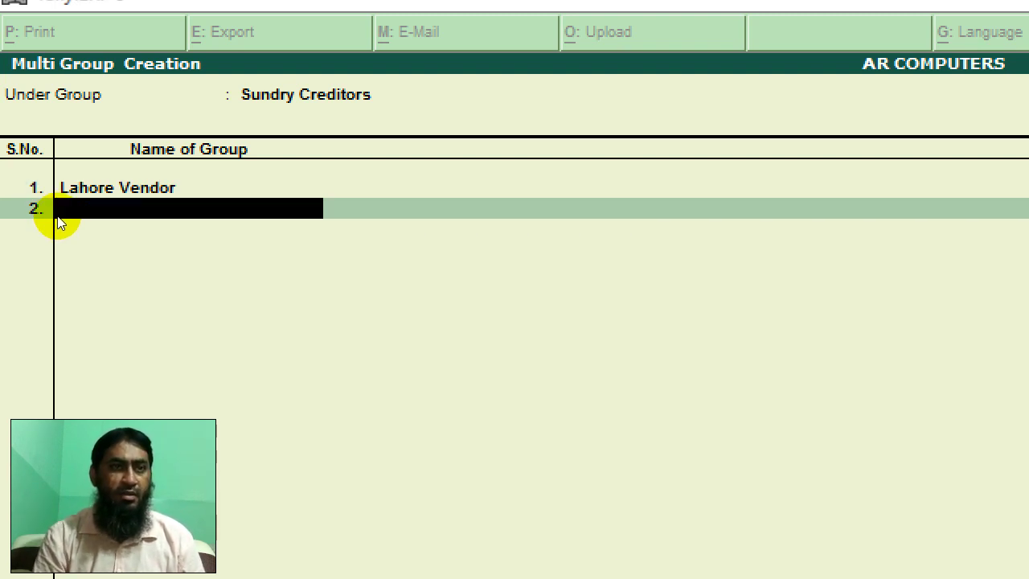
{"action": "type", "text": "Kara"}
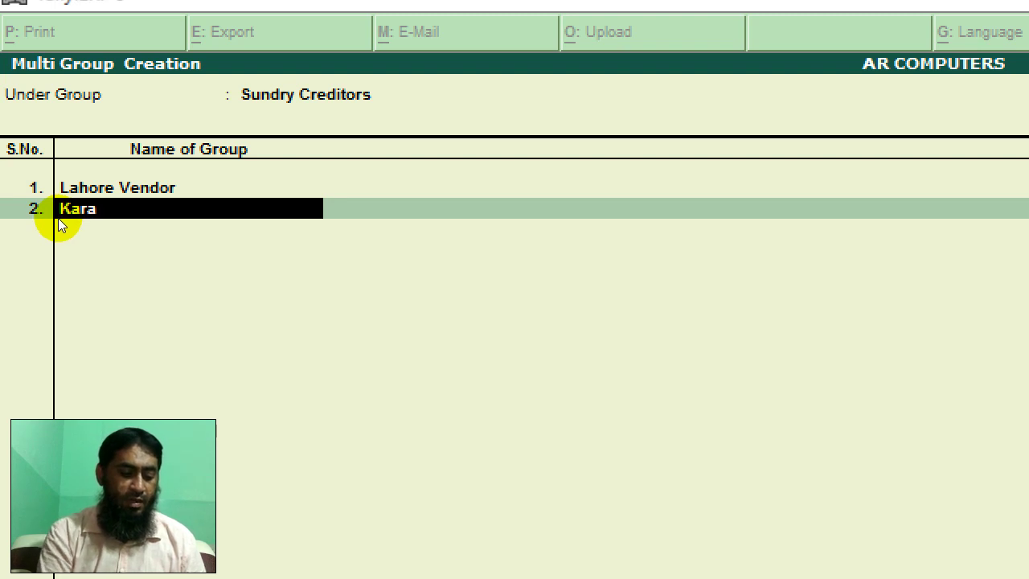
{"action": "type", "text": "chi Ven"}
{"action": "type", "text": "dort"}
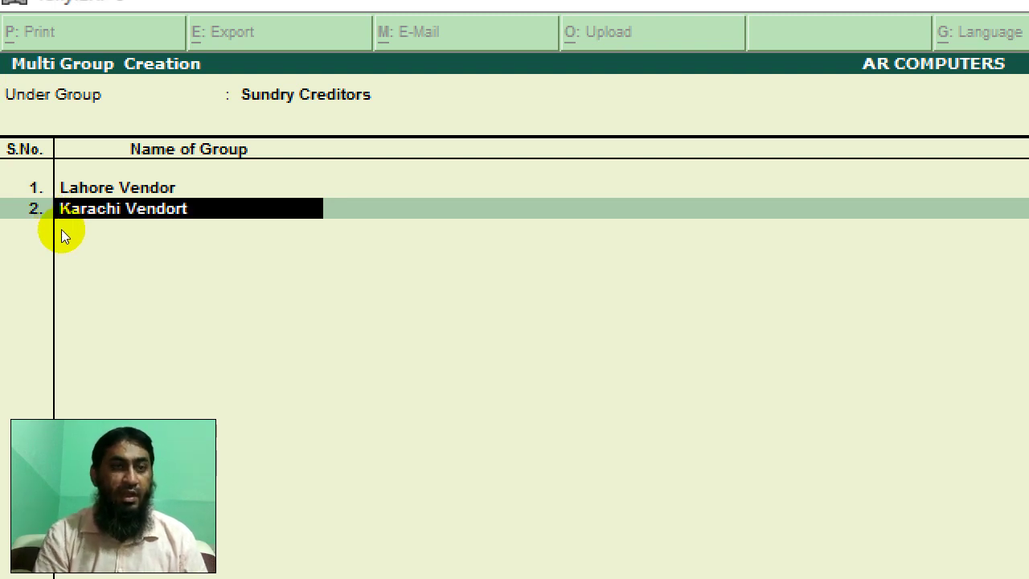
{"action": "key", "text": "Return"}
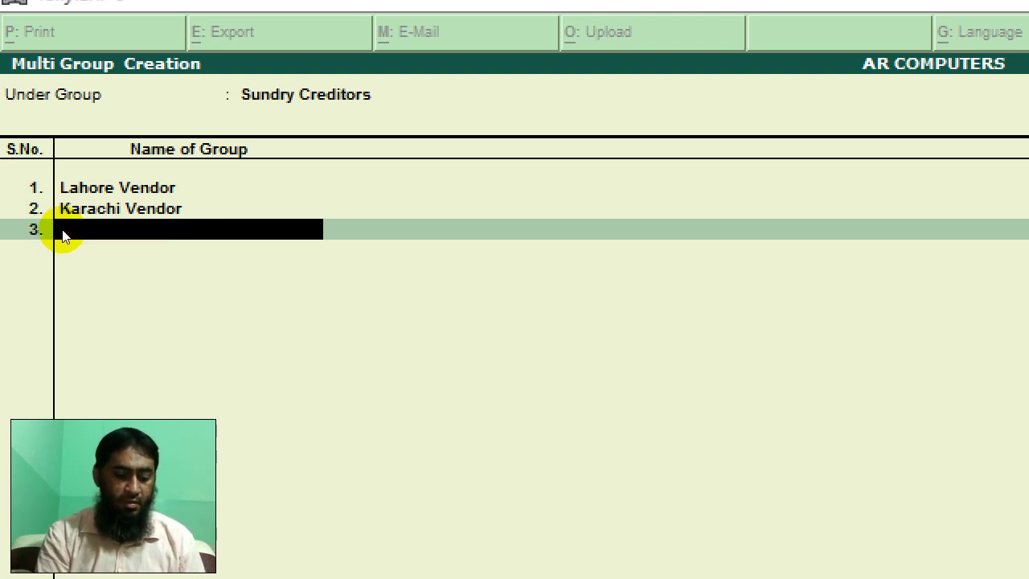
Step: Add Islamabad Vendor as the third group name under Sundry Creditors
{"action": "type", "text": "Islamabad"}
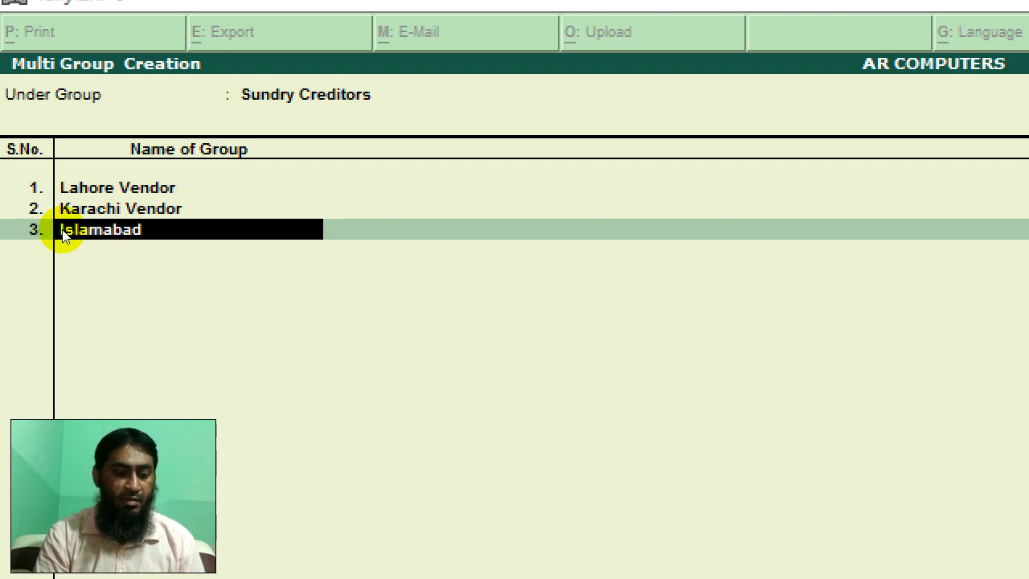
{"action": "type", "text": " Vendor"}
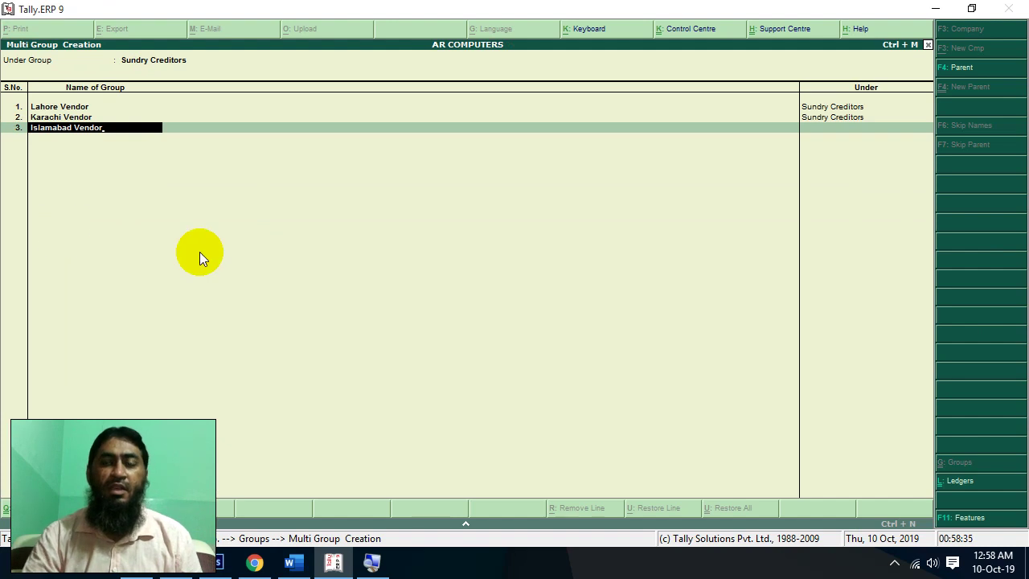
{"action": "key", "text": "Return"}
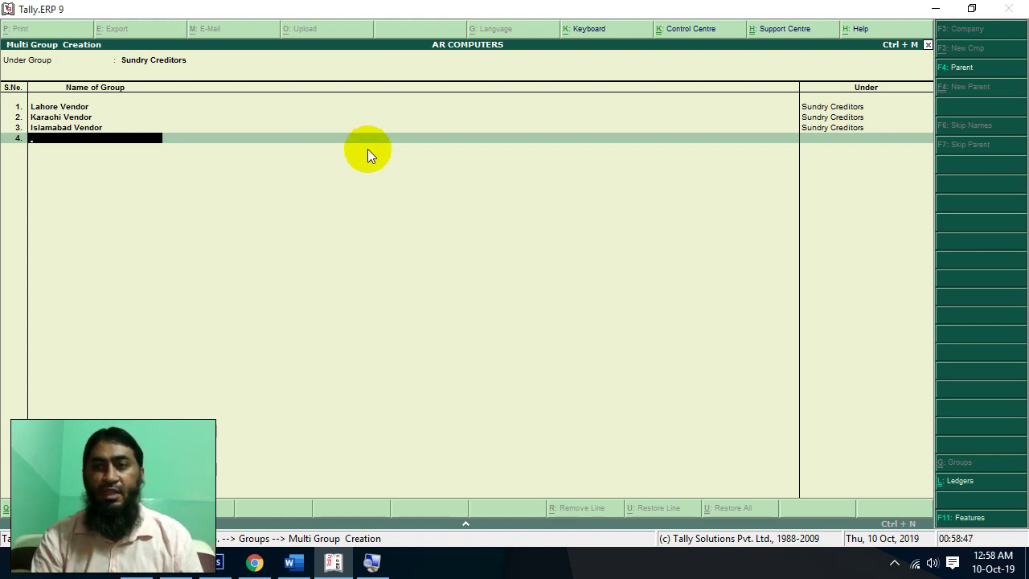
Step: Save the Lahore, Karachi and Islamabad vendor groups created under Sundry Creditors
{"action": "key", "text": "Return"}
{"action": "key", "text": "Return"}
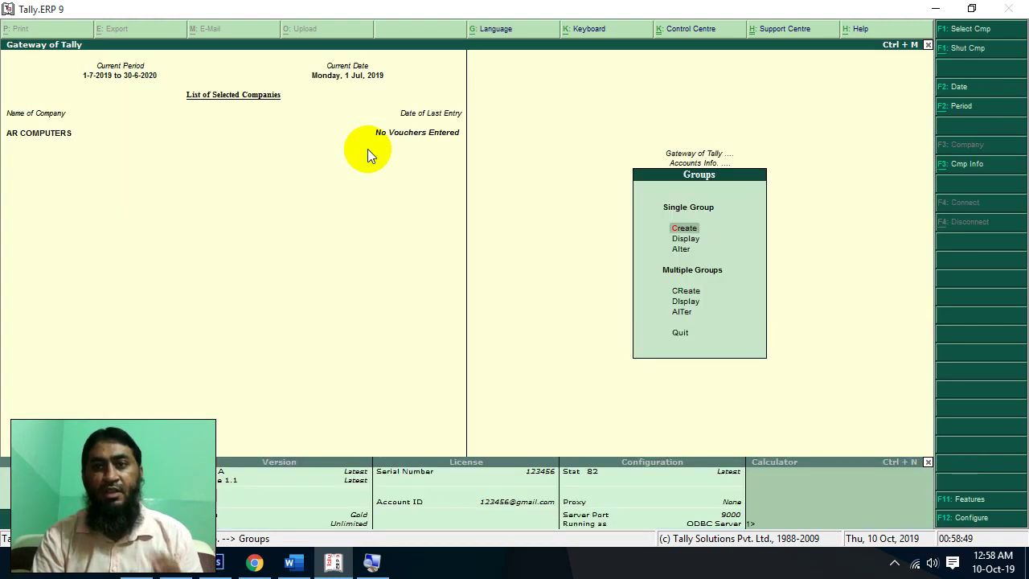
Step: Open the multiple-group display list, look for the Lahore, Karachi and Islamabad vendor groups, and close the list
{"action": "key", "text": "Down"}
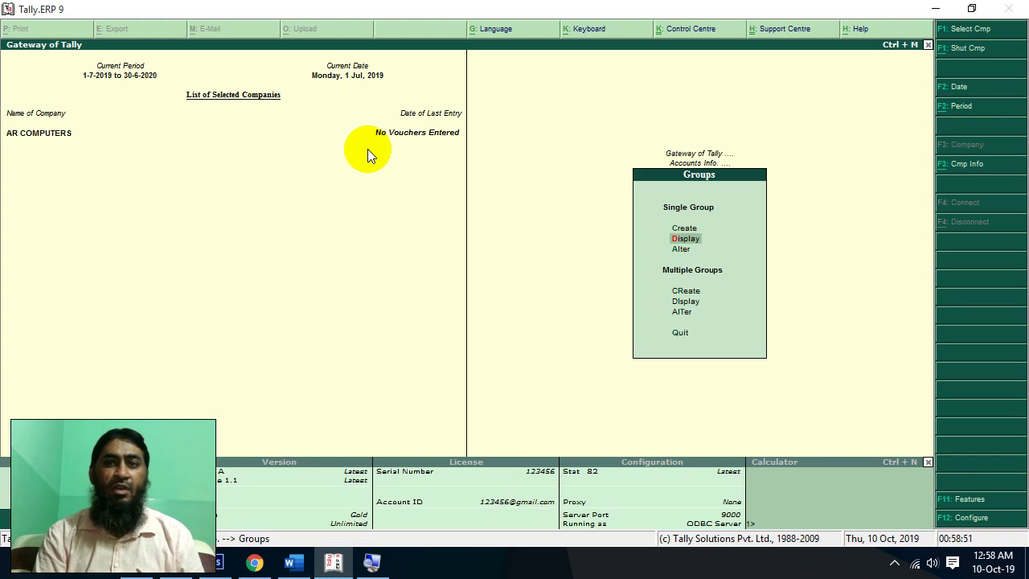
{"action": "key", "text": "Down"}
{"action": "key", "text": "Down"}
{"action": "key", "text": "Down"}
{"action": "key", "text": "Return"}
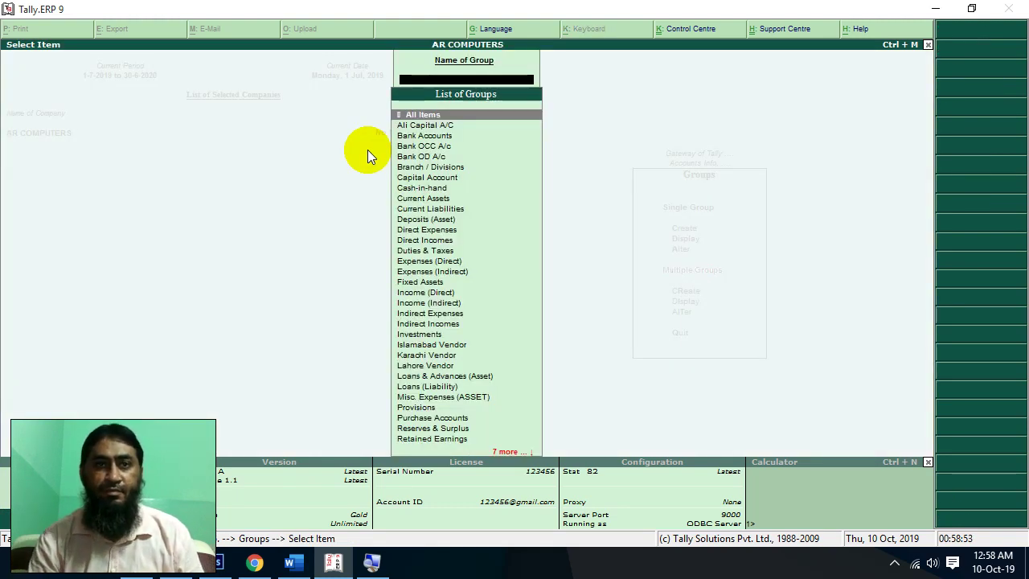
{"action": "key", "text": "Down"}
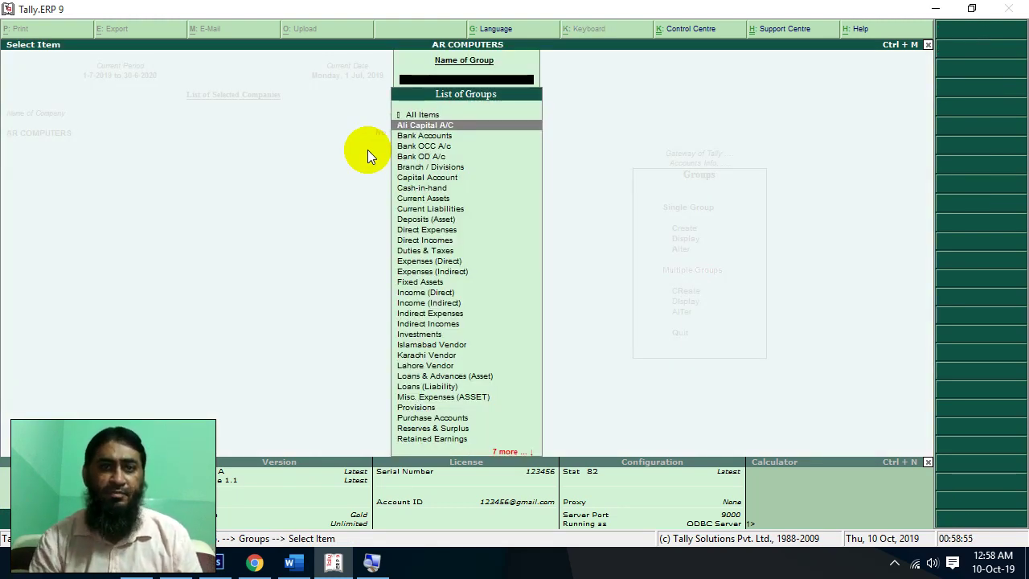
{"action": "key", "text": "Down"}
{"action": "key", "text": "Down"}
{"action": "key", "text": "Down"}
{"action": "key", "text": "Down"}
{"action": "key", "text": "Down"}
{"action": "key", "text": "Down"}
{"action": "key", "text": "Down"}
{"action": "key", "text": "Down"}
{"action": "key", "text": "Down"}
{"action": "key", "text": "Down"}
{"action": "key", "text": "Down"}
{"action": "key", "text": "Down"}
{"action": "key", "text": "Down"}
{"action": "key", "text": "Down"}
{"action": "key", "text": "Down"}
{"action": "key", "text": "Down"}
{"action": "key", "text": "Down"}
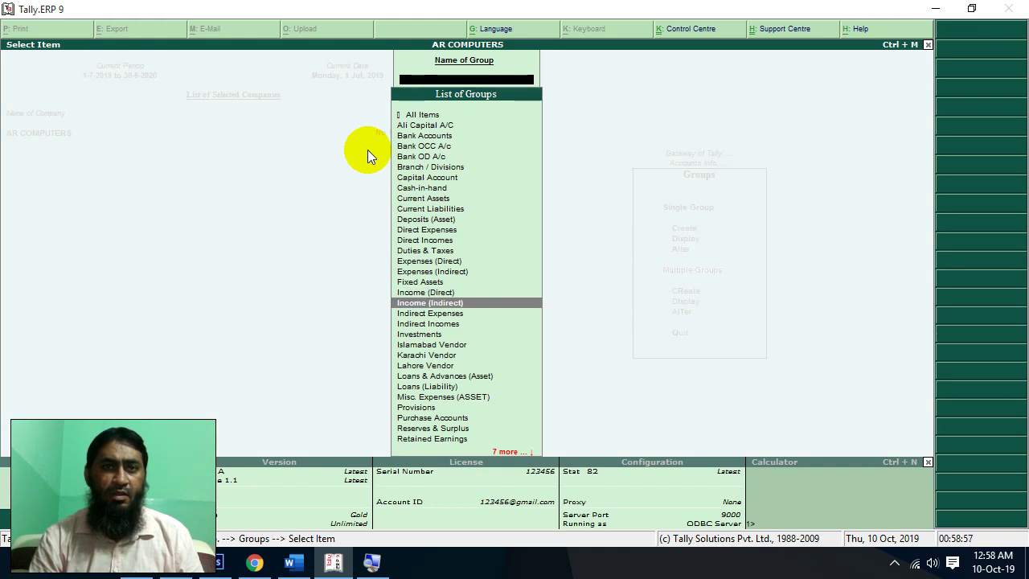
{"action": "key", "text": "Down"}
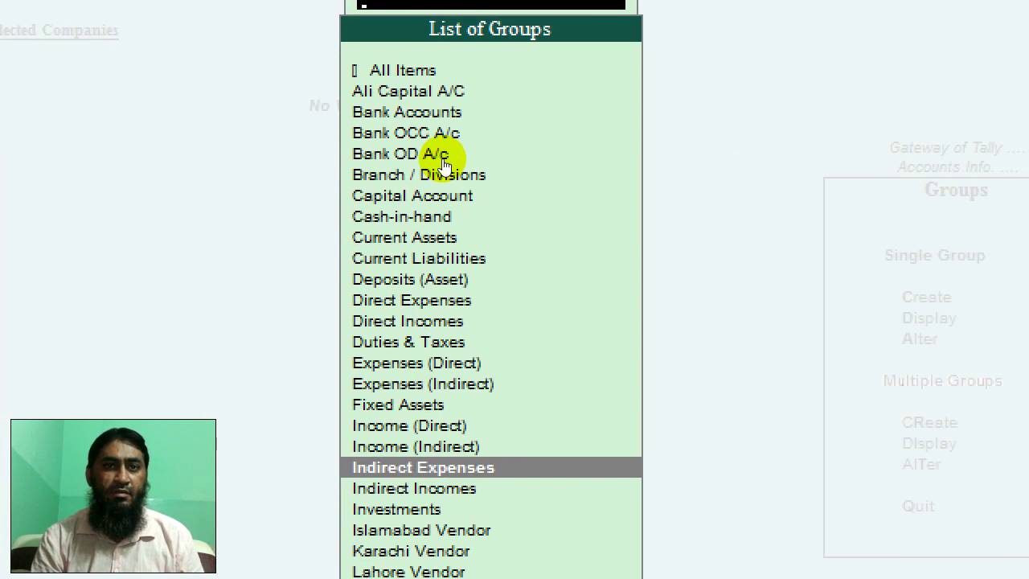
{"action": "key", "text": "Up"}
{"action": "key", "text": "Up"}
{"action": "key", "text": "Up"}
{"action": "key", "text": "Up"}
{"action": "key", "text": "Up"}
{"action": "key", "text": "Up"}
{"action": "key", "text": "Up"}
{"action": "key", "text": "Up"}
{"action": "key", "text": "Up"}
{"action": "key", "text": "Up"}
{"action": "key", "text": "Up"}
{"action": "key", "text": "Up"}
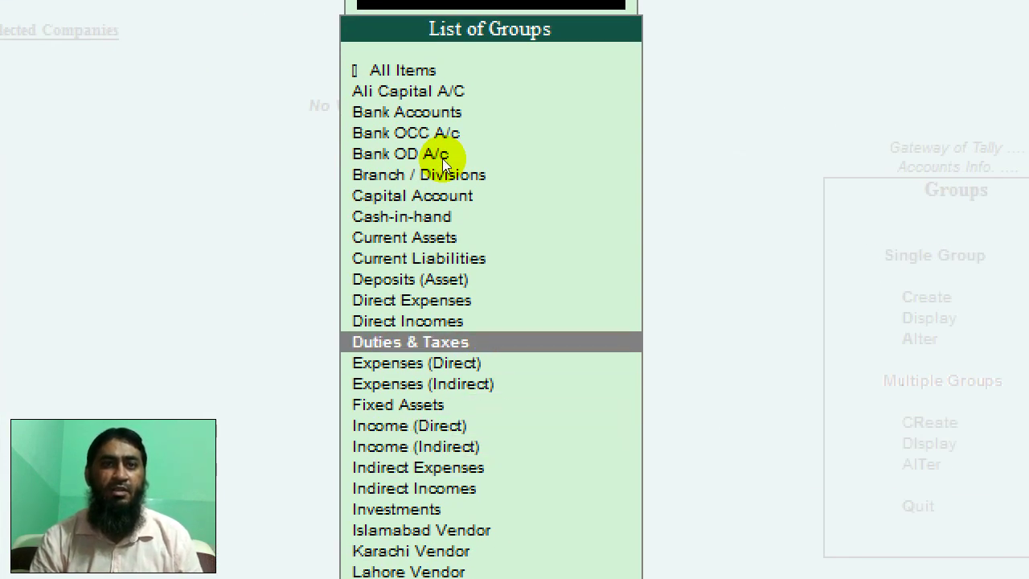
{"action": "key", "text": "Down"}
{"action": "key", "text": "Down"}
{"action": "key", "text": "Down"}
{"action": "key", "text": "Down"}
{"action": "key", "text": "Down"}
{"action": "key", "text": "Down"}
{"action": "key", "text": "Down"}
{"action": "key", "text": "Down"}
{"action": "key", "text": "Down"}
{"action": "key", "text": "Down"}
{"action": "key", "text": "Down"}
{"action": "key", "text": "Down"}
{"action": "key", "text": "Down"}
{"action": "key", "text": "Down"}
{"action": "key", "text": "Down"}
{"action": "key", "text": "Down"}
{"action": "key", "text": "Down"}
{"action": "key", "text": "Down"}
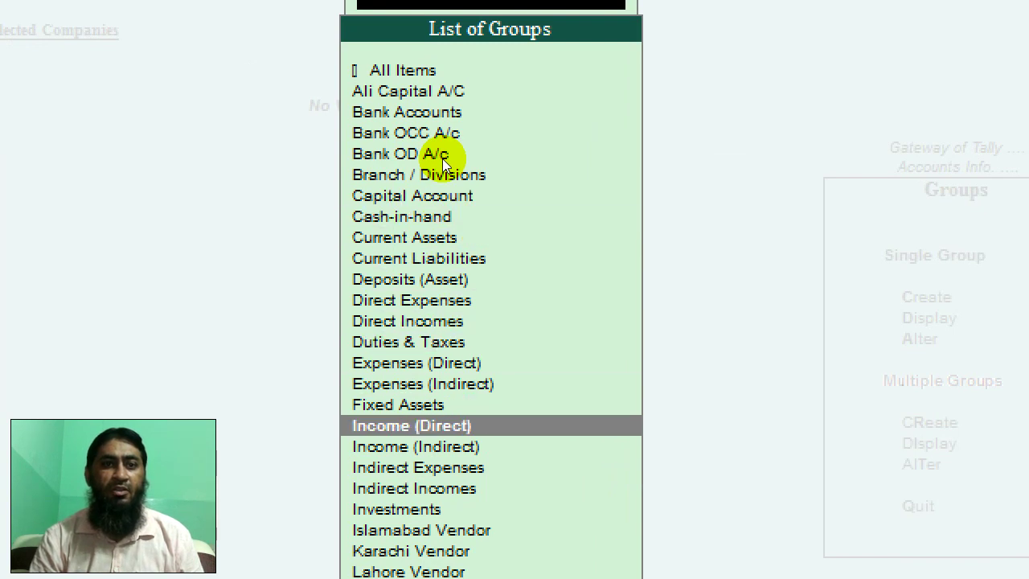
{"action": "key", "text": "Down"}
{"action": "key", "text": "Down"}
{"action": "key", "text": "Down"}
{"action": "key", "text": "Down"}
{"action": "key", "text": "Down"}
{"action": "key", "text": "Down"}
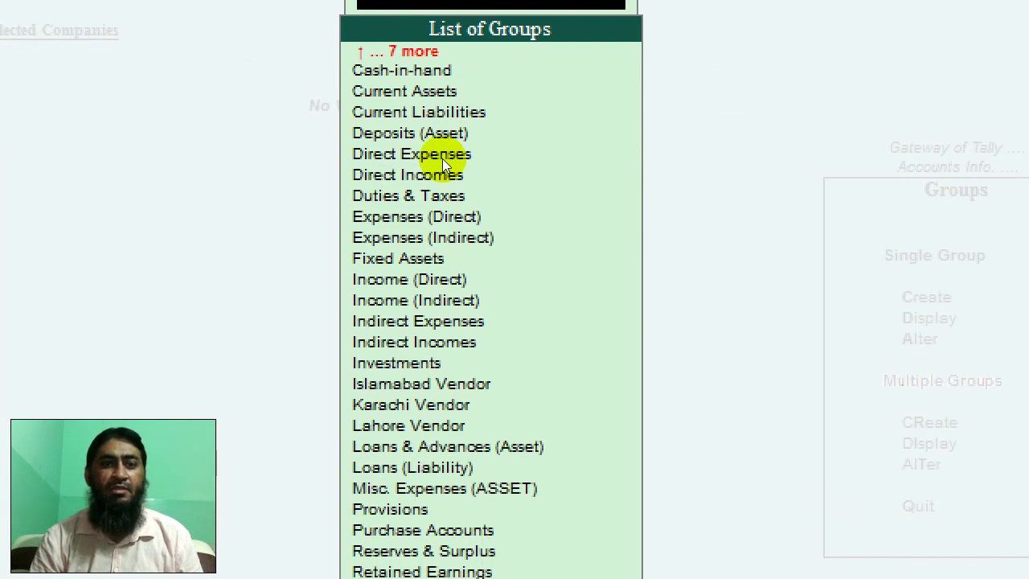
{"action": "key", "text": "Up"}
{"action": "key", "text": "Up"}
{"action": "key", "text": "Up"}
{"action": "key", "text": "Up"}
{"action": "key", "text": "Up"}
{"action": "key", "text": "Up"}
{"action": "key", "text": "Up"}
{"action": "key", "text": "Up"}
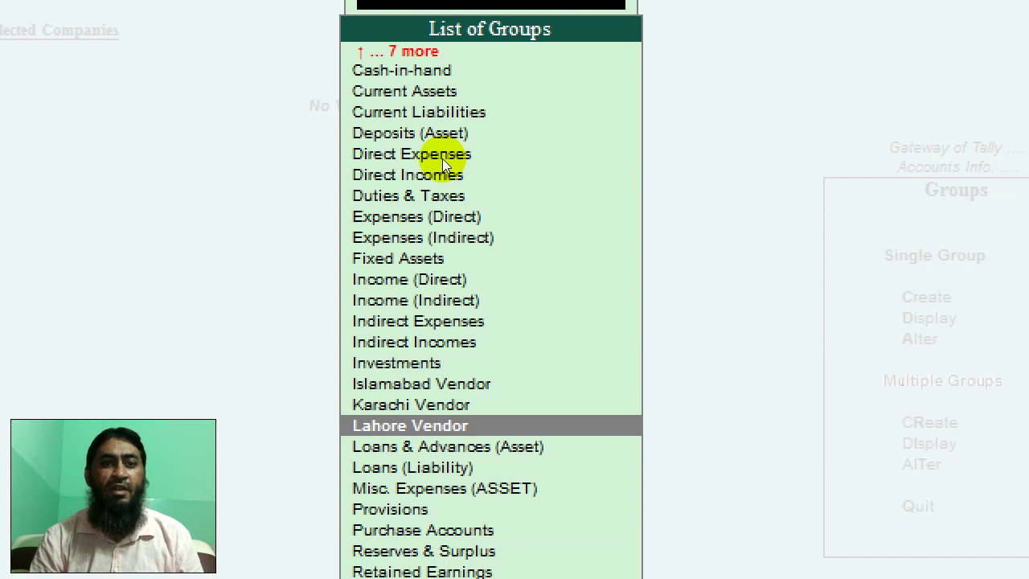
{"action": "key", "text": "Up"}
{"action": "key", "text": "Up"}
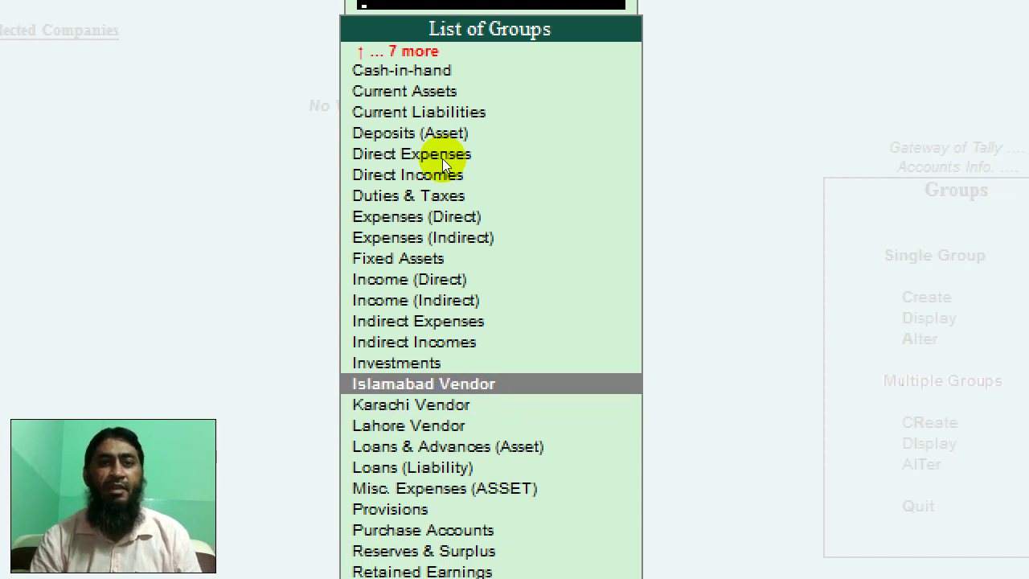
{"action": "key", "text": "Down"}
{"action": "key", "text": "Down"}
{"action": "key", "text": "Up"}
{"action": "key", "text": "Down"}
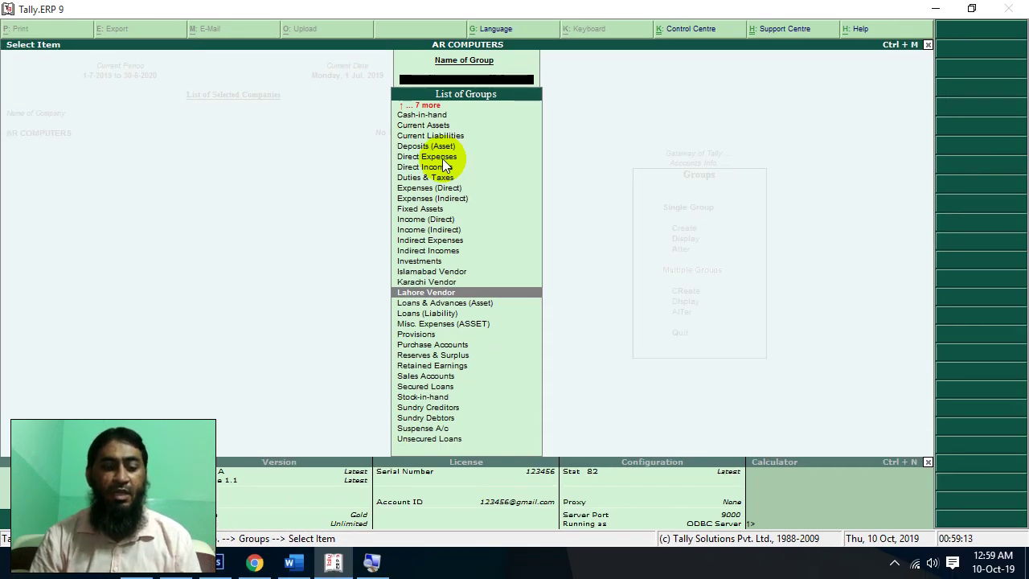
{"action": "key", "text": "Escape"}
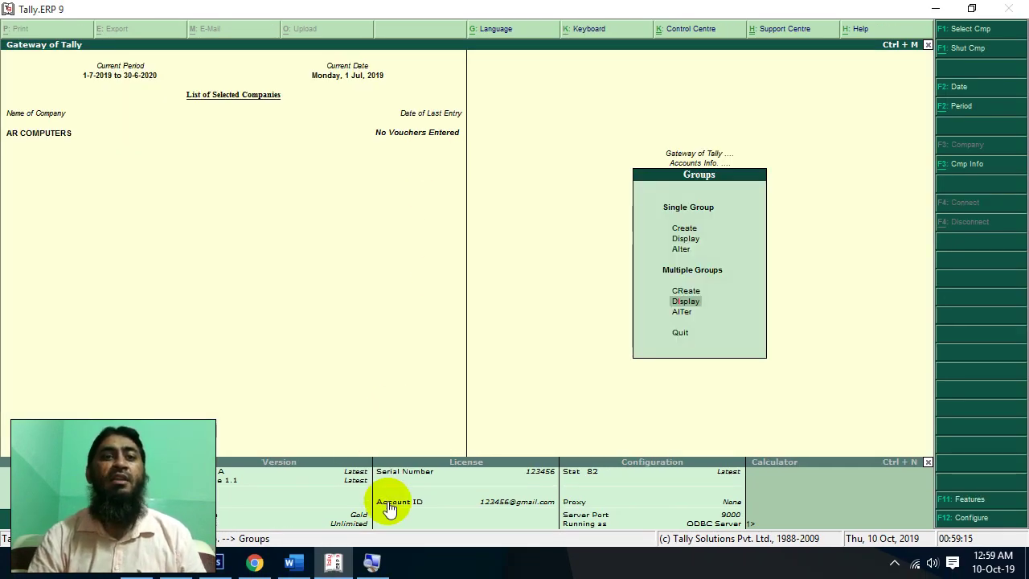
Step: Switch to Word to review the North Karachi and Gulshan sub groups under KHI Vendor, then return to Tally.ERP 9
{"action": "left_click", "coordinate": [296, 562]}
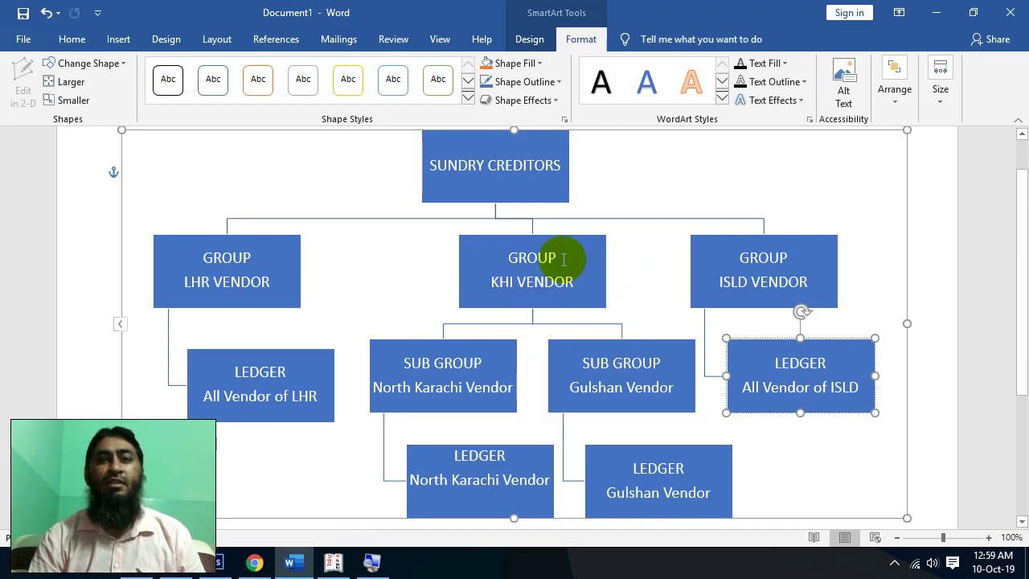
{"action": "left_click", "coordinate": [502, 352]}
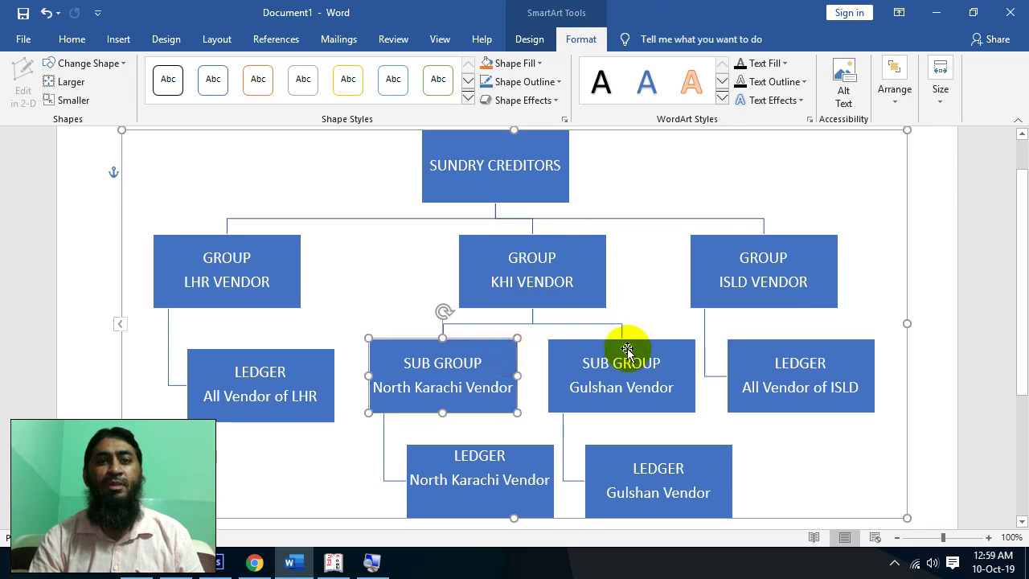
{"action": "left_click", "coordinate": [630, 349]}
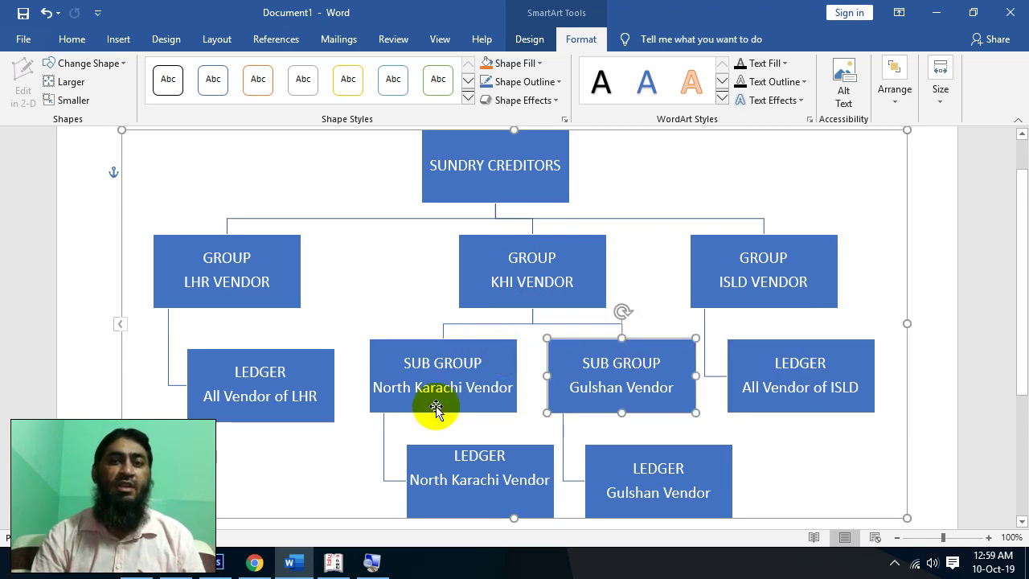
{"action": "left_click", "coordinate": [936, 12]}
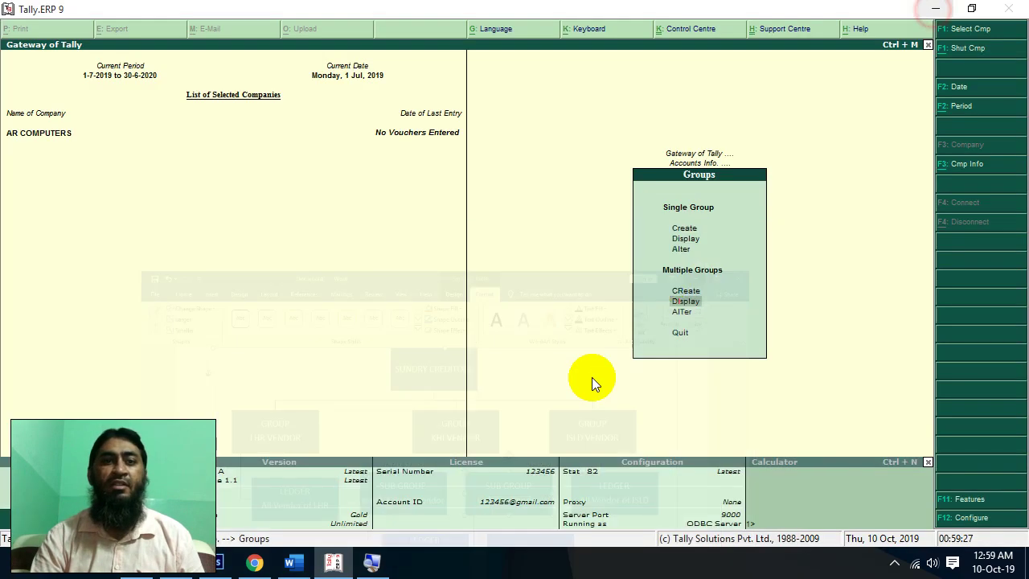
Step: Start creating multiple groups under All Items and add North Karachi Town Vendors with Karachi Vendor as its parent
{"action": "left_click", "coordinate": [687, 290]}
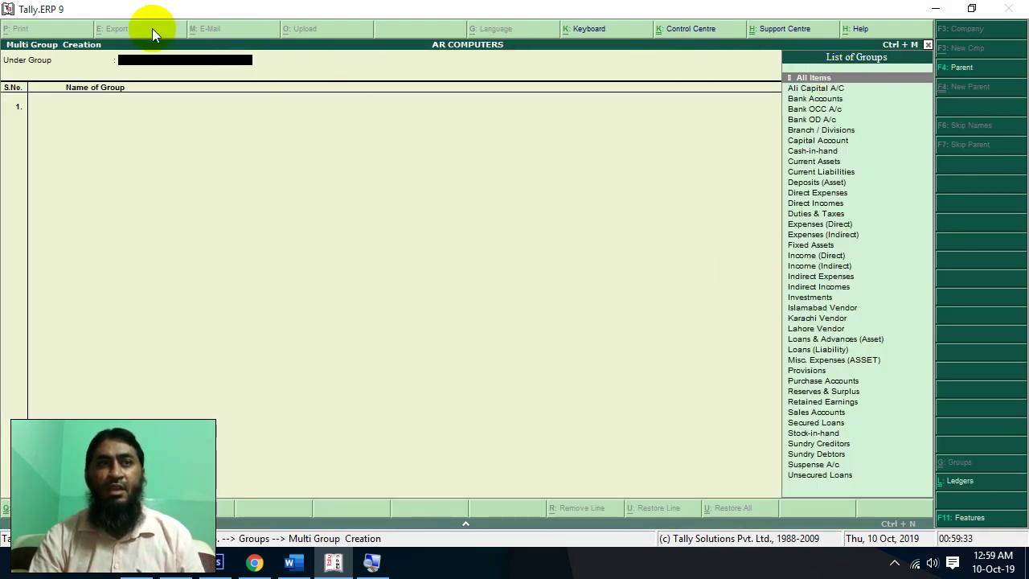
{"action": "left_click", "coordinate": [816, 78]}
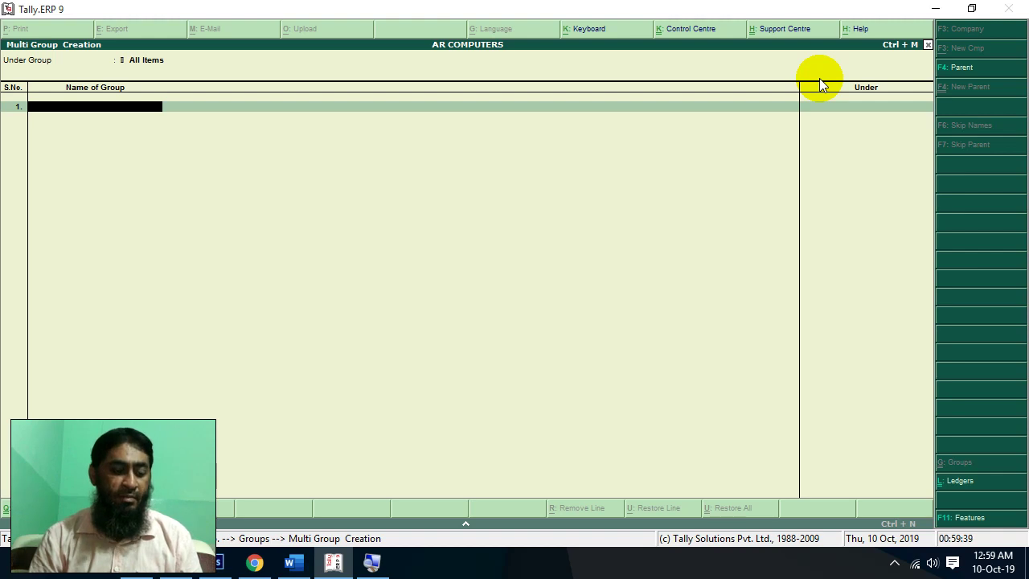
{"action": "type", "text": "North K"}
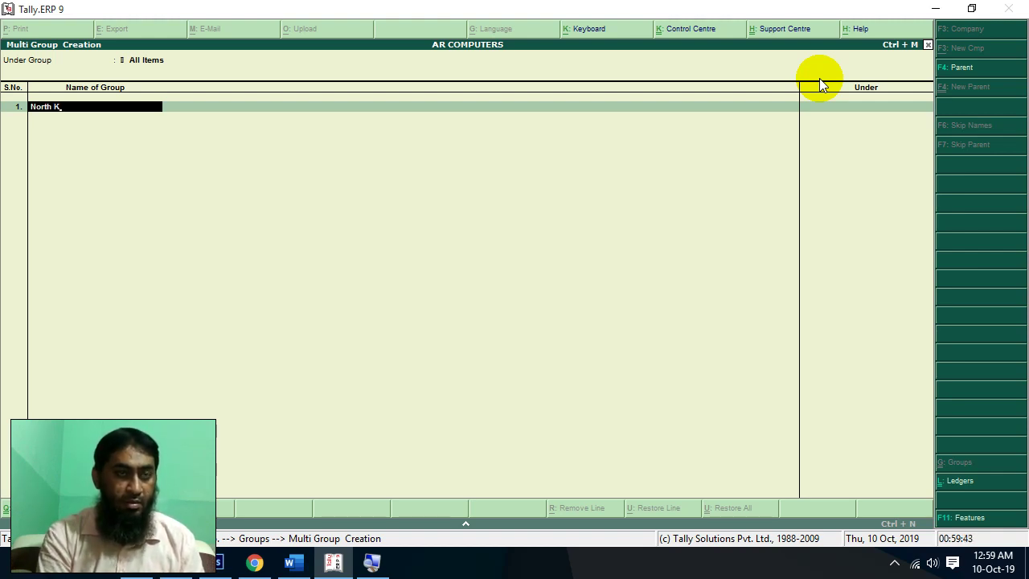
{"action": "type", "text": "arachi"}
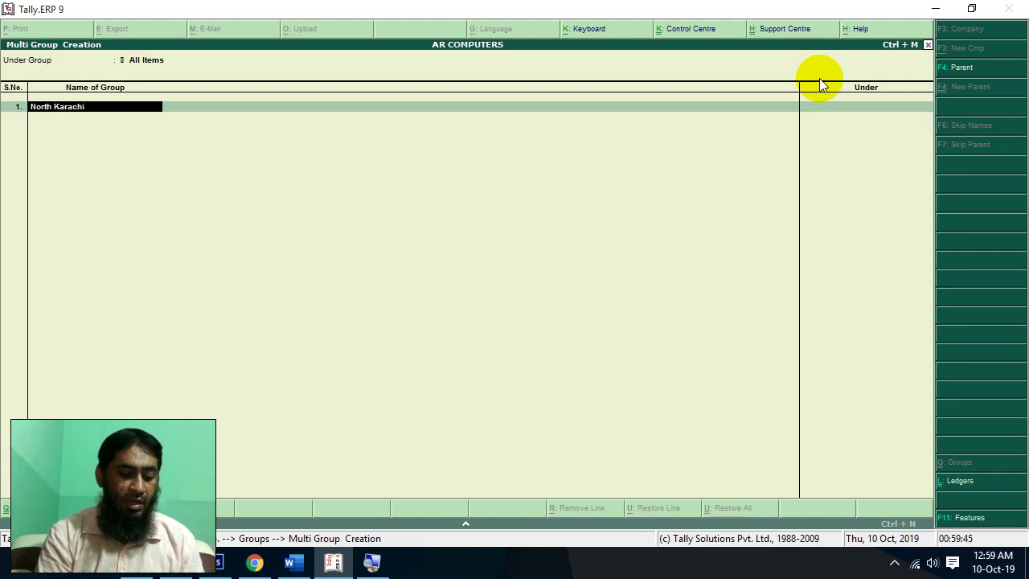
{"action": "type", "text": " Tow"}
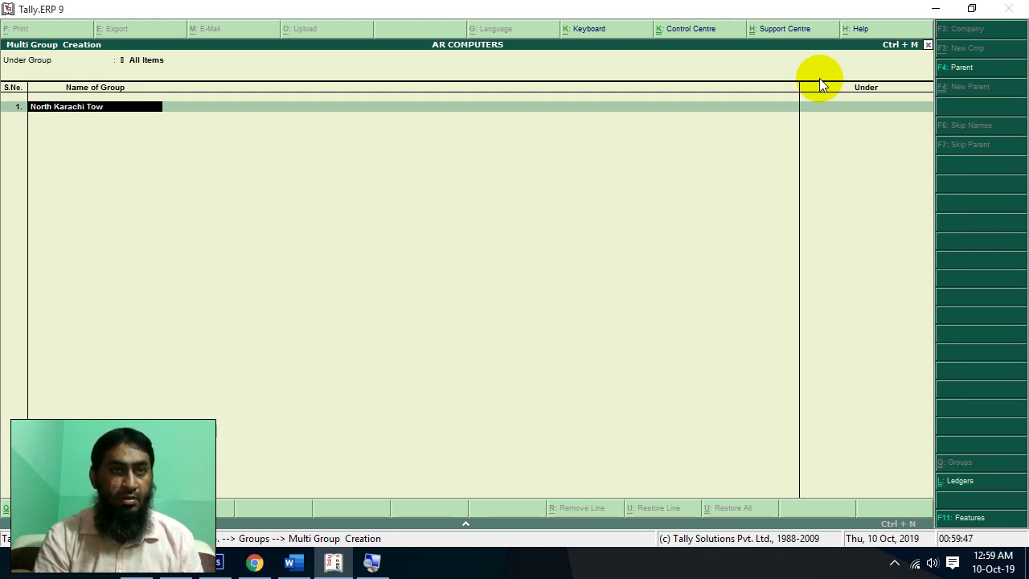
{"action": "type", "text": "n "}
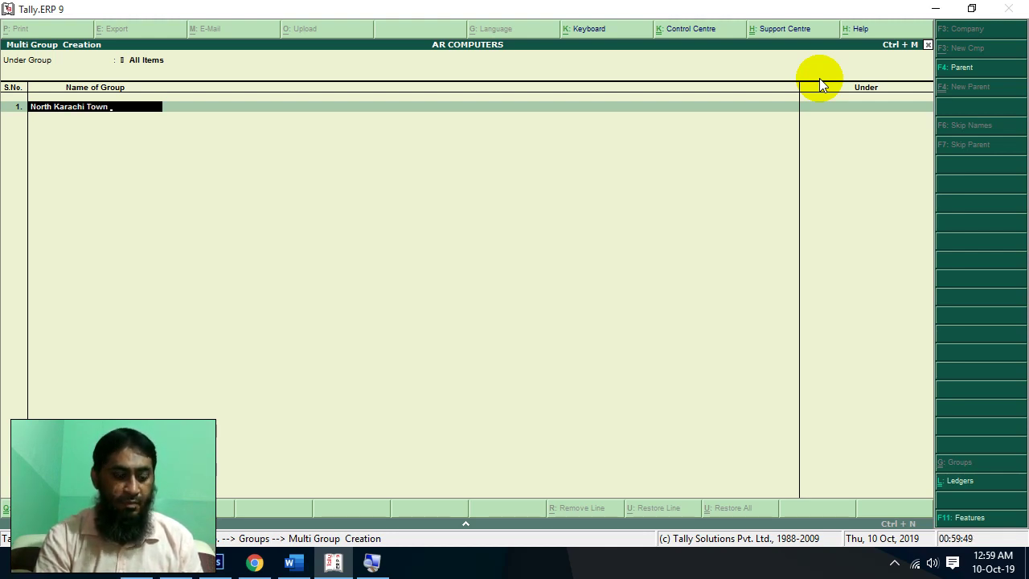
{"action": "type", "text": "Vendors"}
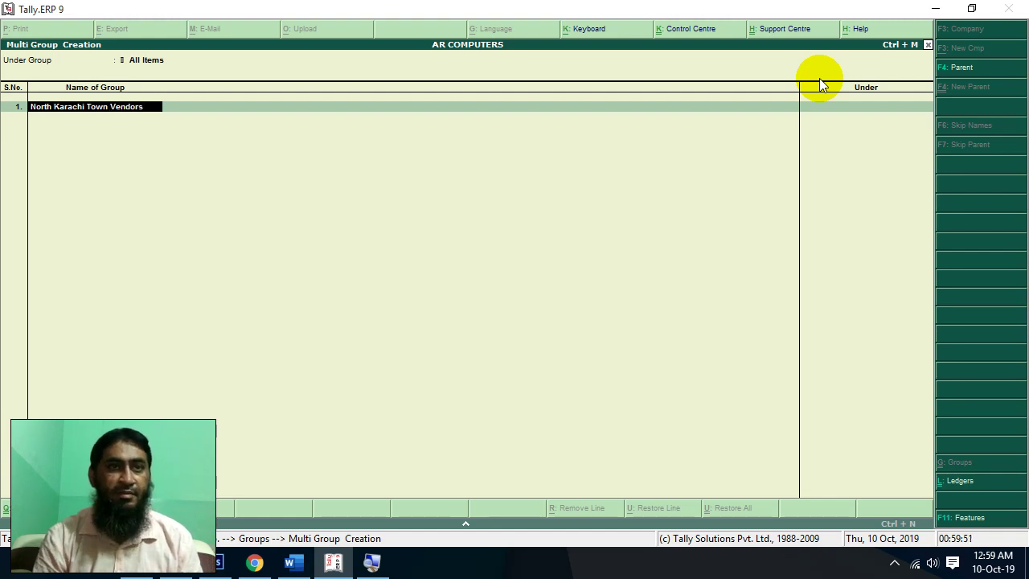
{"action": "key", "text": "Return"}
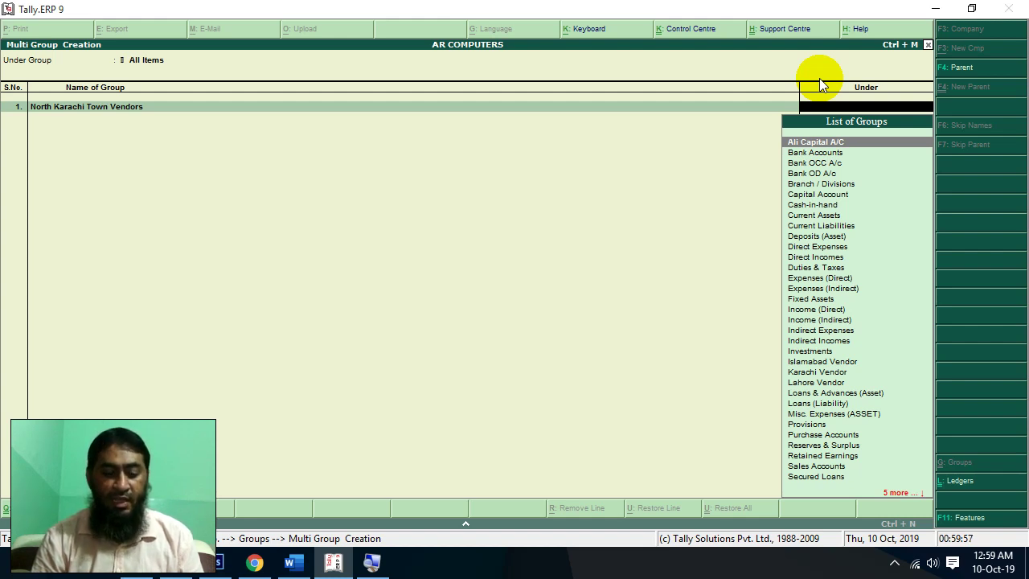
{"action": "type", "text": "K"}
{"action": "key", "text": "Return"}
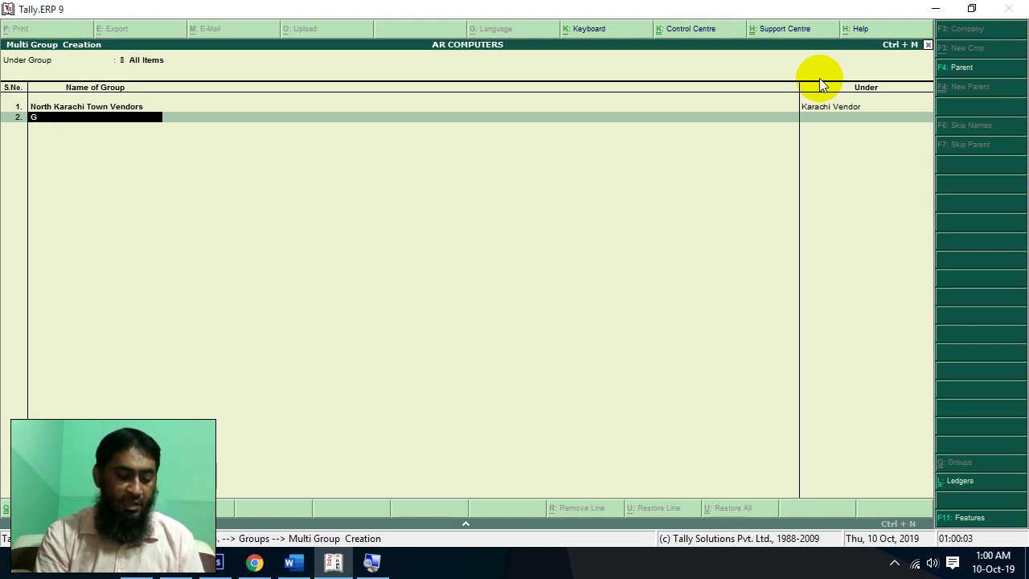
Step: Add Gulshan Town Vendors as the second group under Karachi Vendor and save the new groups
{"action": "type", "text": "Gulsha"}
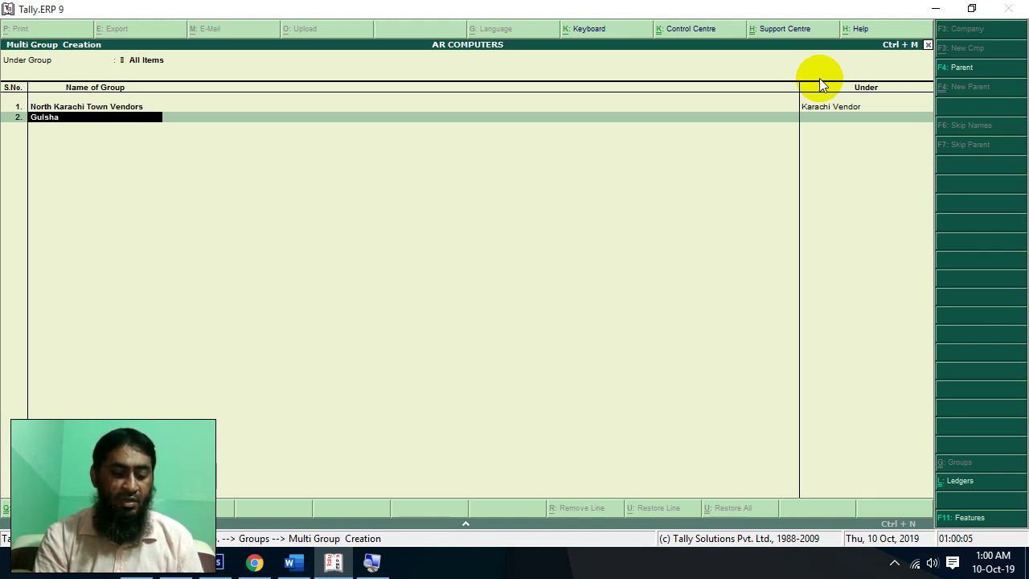
{"action": "type", "text": "n Town"}
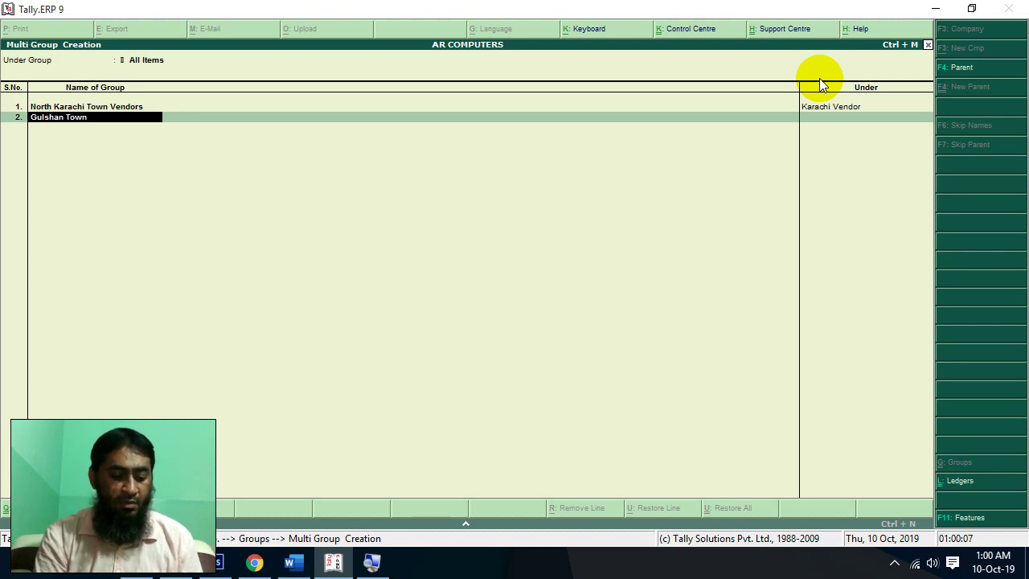
{"action": "type", "text": " Vendors"}
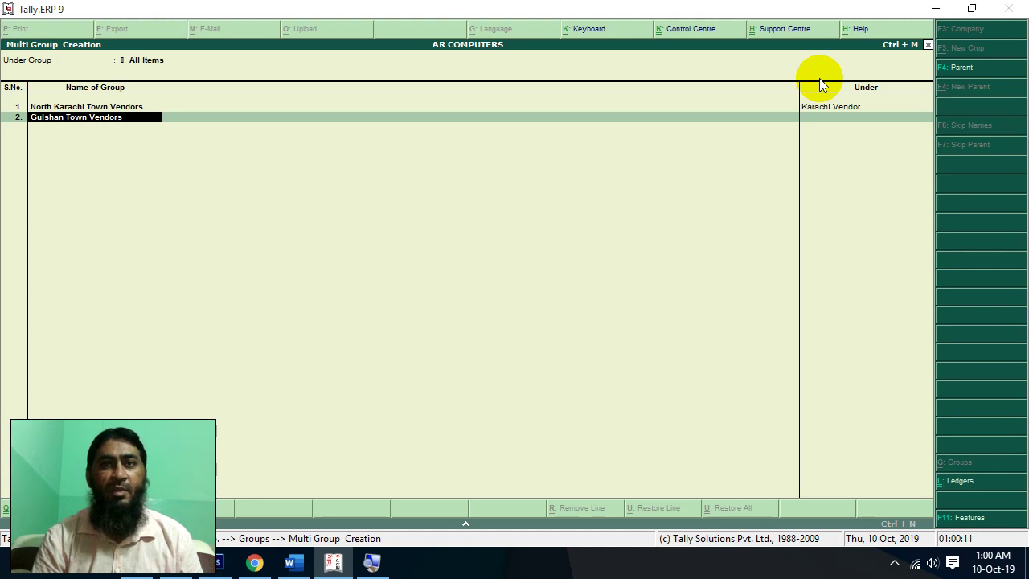
{"action": "key", "text": "Return"}
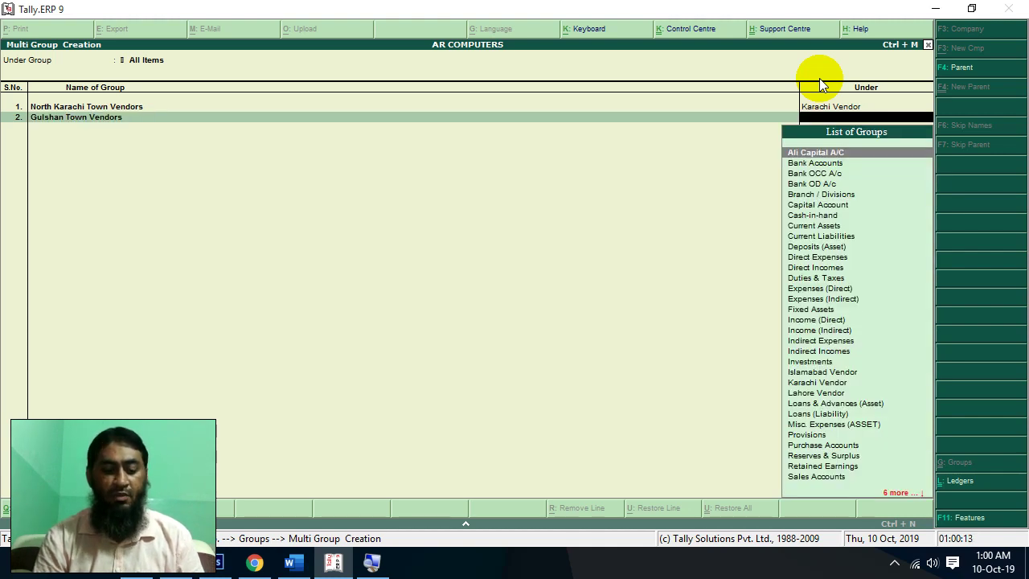
{"action": "type", "text": "K"}
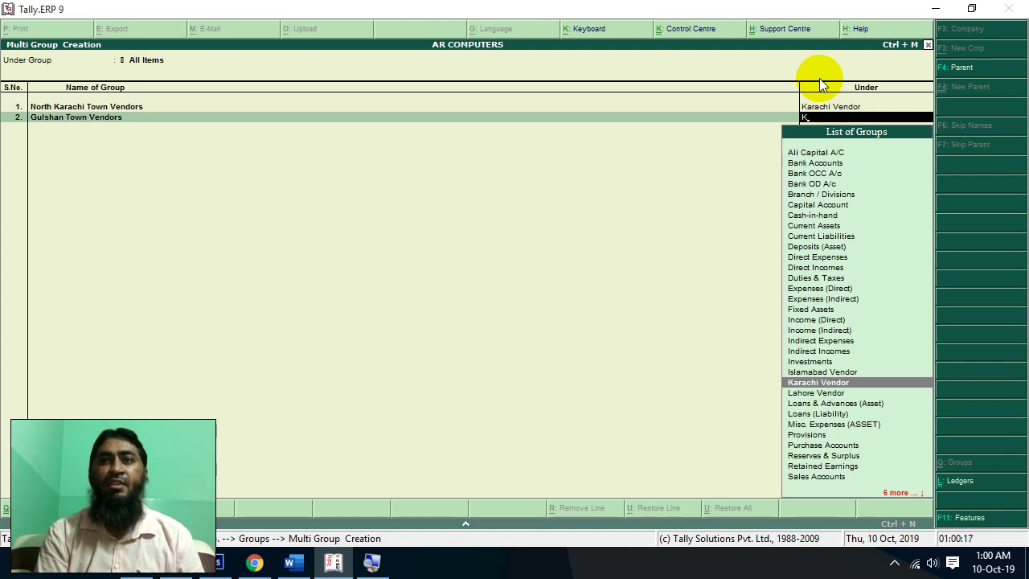
{"action": "key", "text": "Return"}
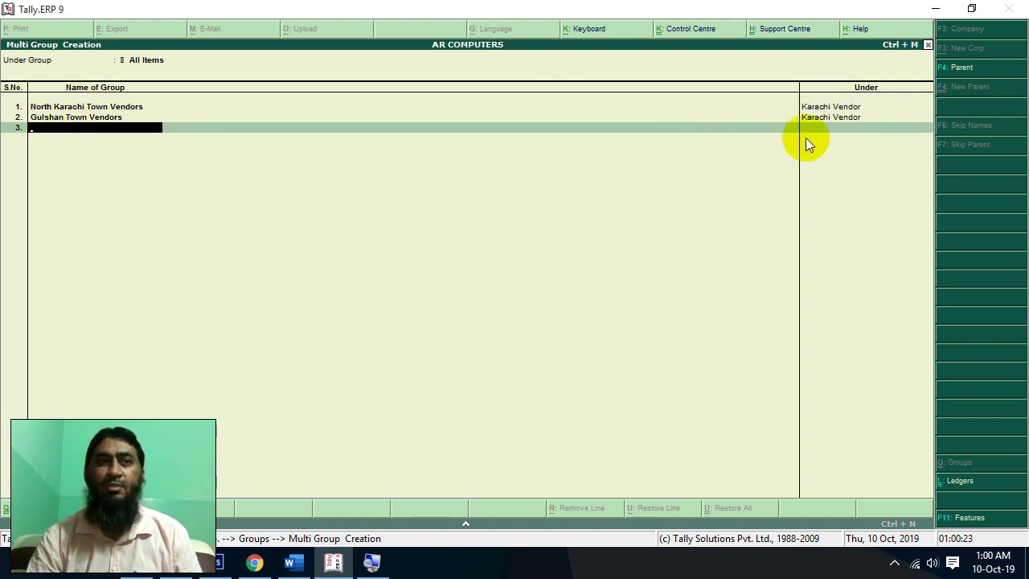
{"action": "key", "text": "Return"}
{"action": "key", "text": "Return"}
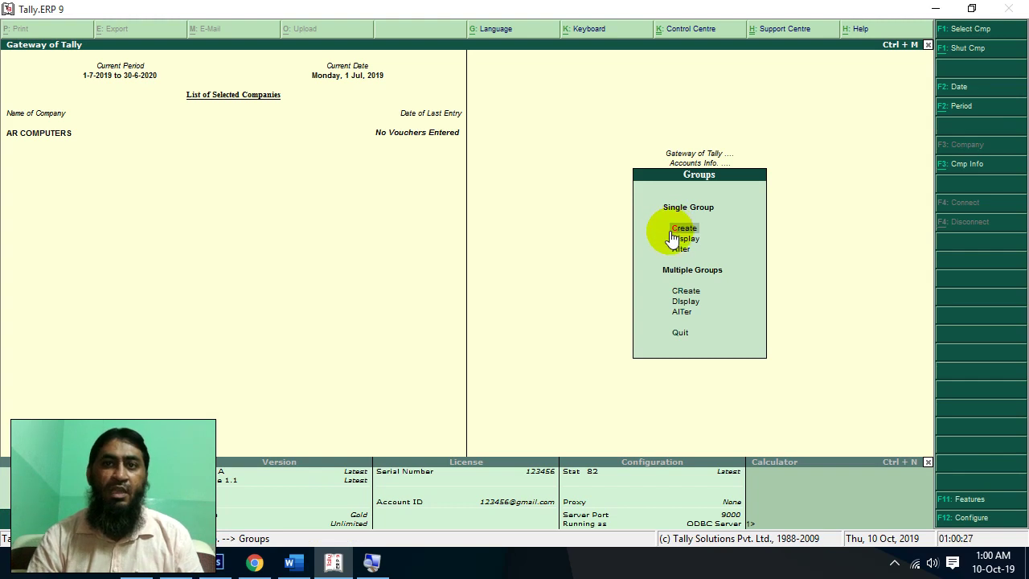
Step: Open the group selection list for multiple groups and look through it for the new North Karachi Town and Gulshan Town vendor groups
{"action": "left_click", "coordinate": [682, 307]}
{"action": "left_click", "coordinate": [682, 309]}
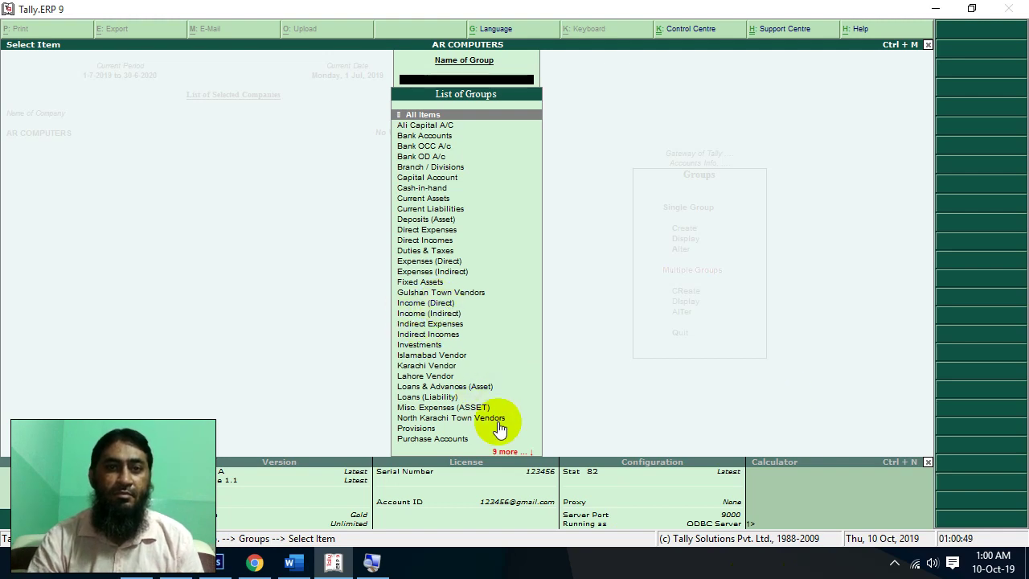
{"action": "scroll", "coordinate": [521, 461], "scroll_direction": "down", "scroll_amount": 2}
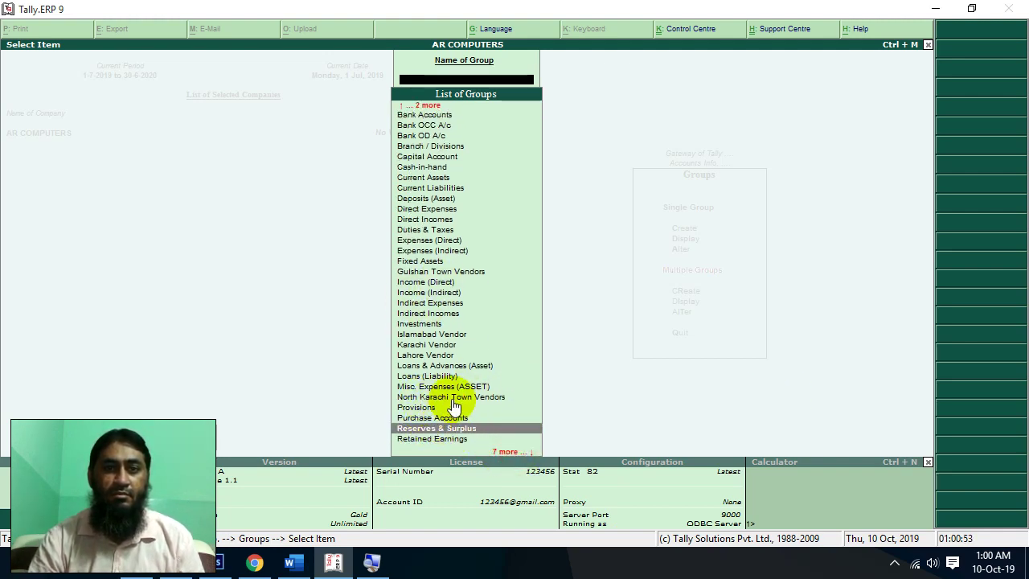
{"action": "left_click", "coordinate": [507, 452]}
{"action": "left_click", "coordinate": [507, 451]}
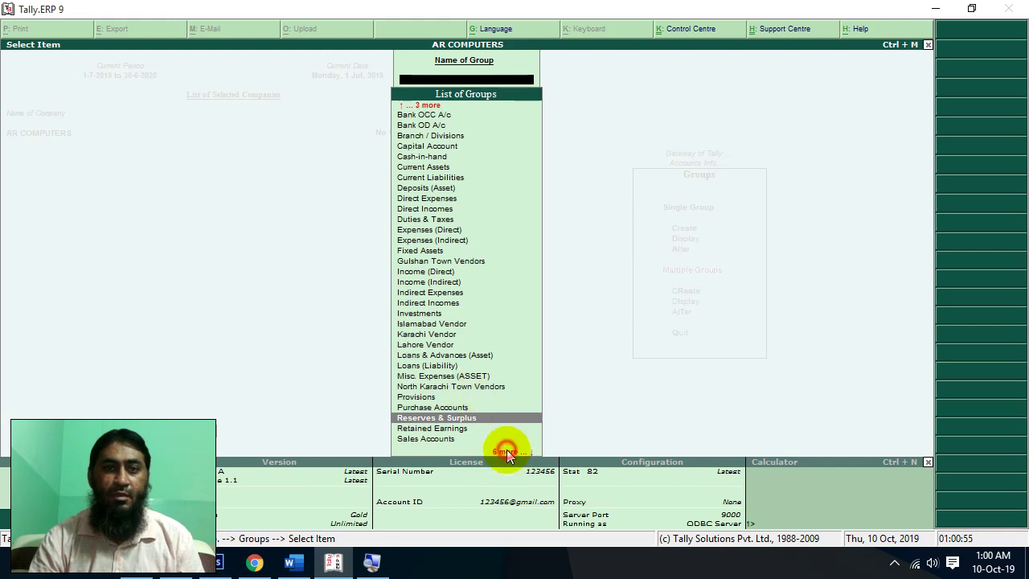